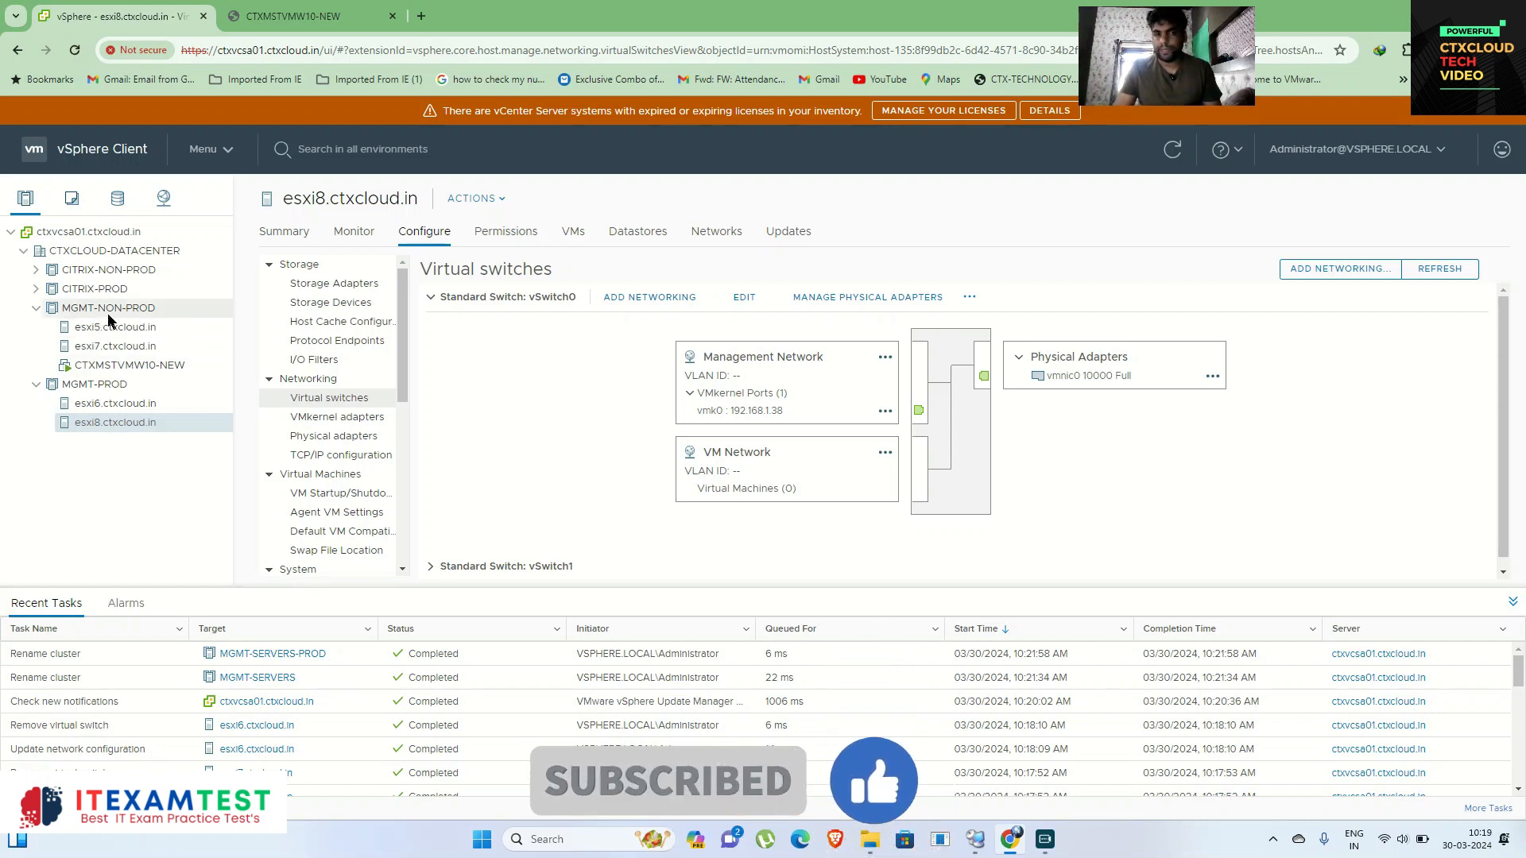
Review the virtual switches of hosts esxi6, esxi5 and esxi7, and list the virtual machines on esxi7.
left_click(88, 406)
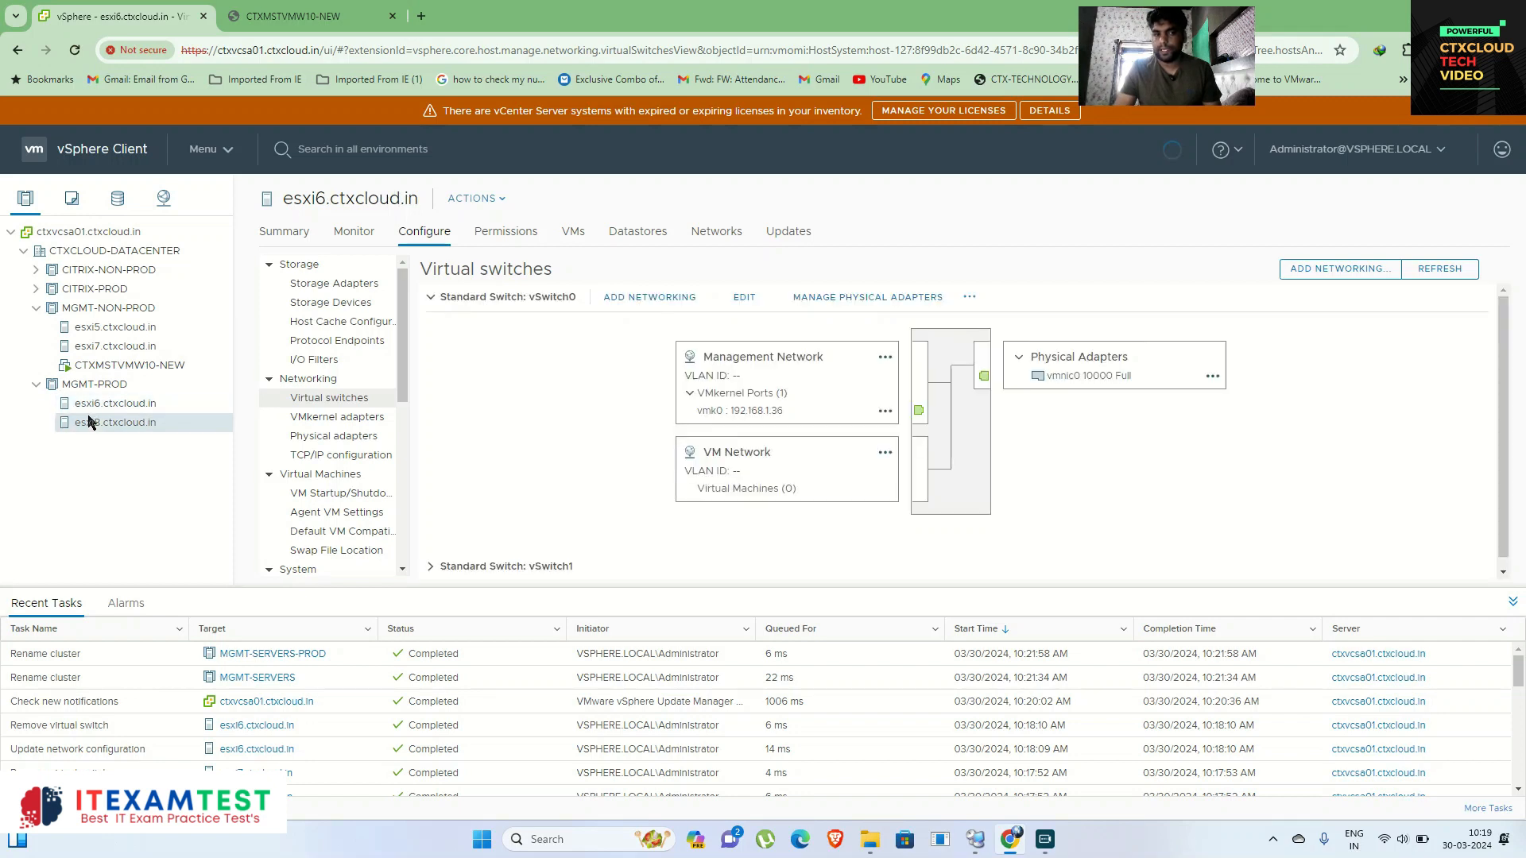
left_click(97, 348)
left_click(96, 328)
left_click(116, 347)
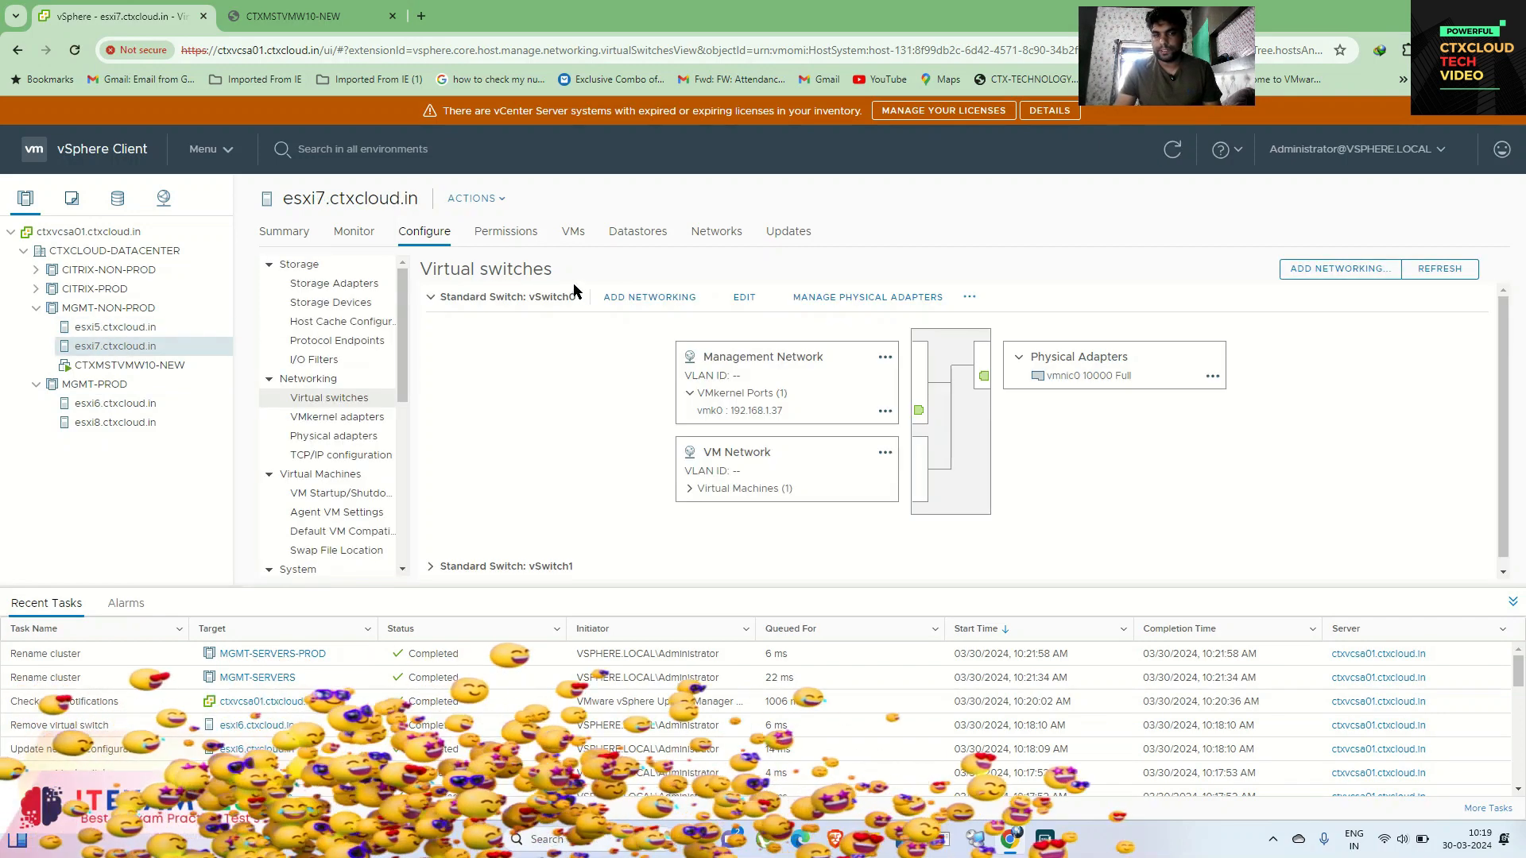
left_click(573, 231)
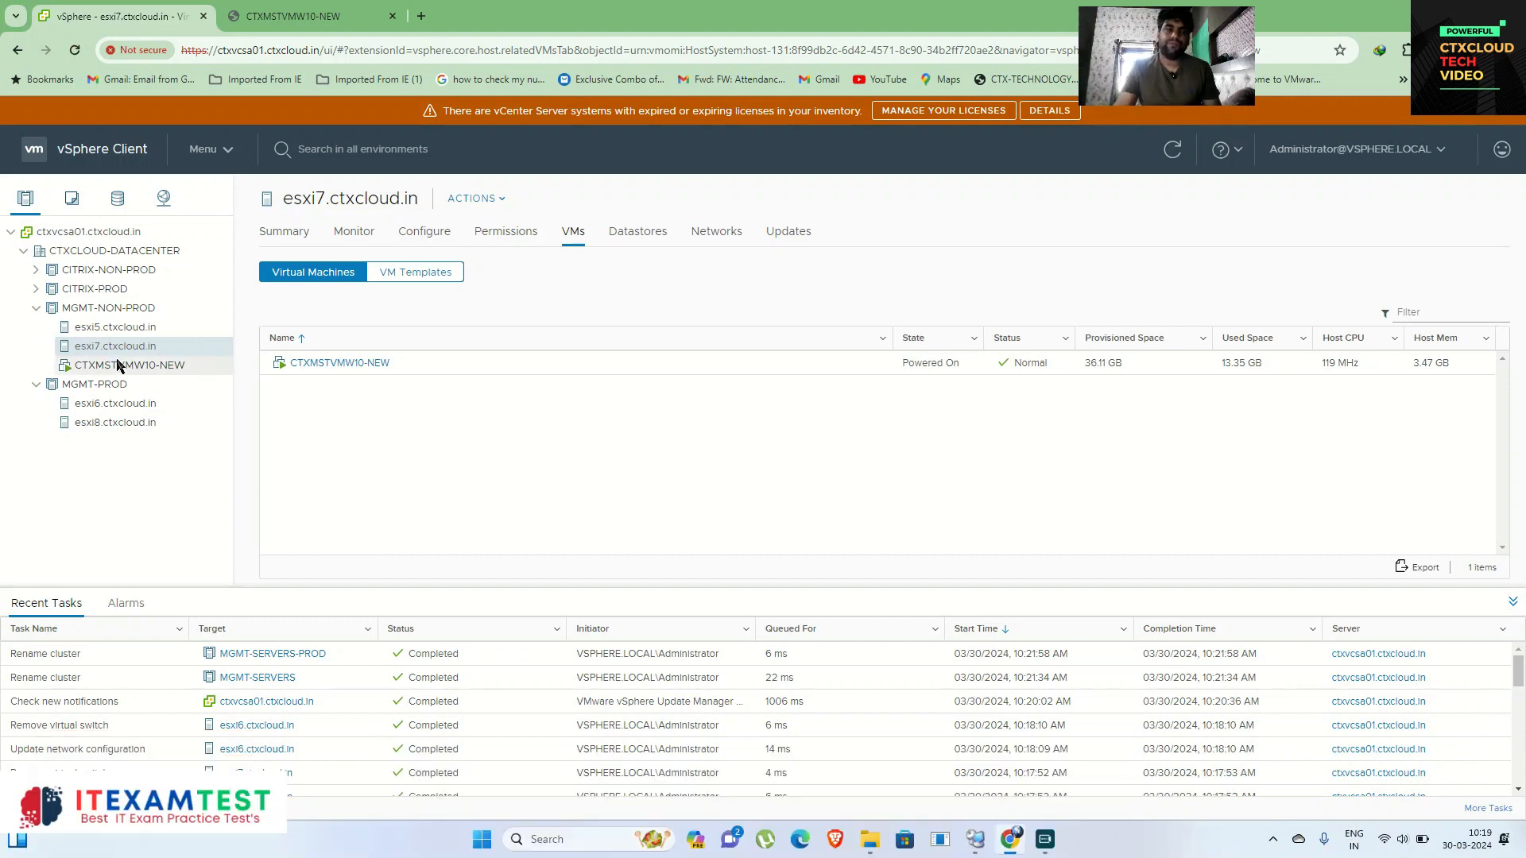
Check a compute-only migration of CTXMSTVMW10-NEW for compatibility with esxi5, esxi6 and esxi7, and close the wizard without migrating.
right_click(118, 365)
left_click(159, 339)
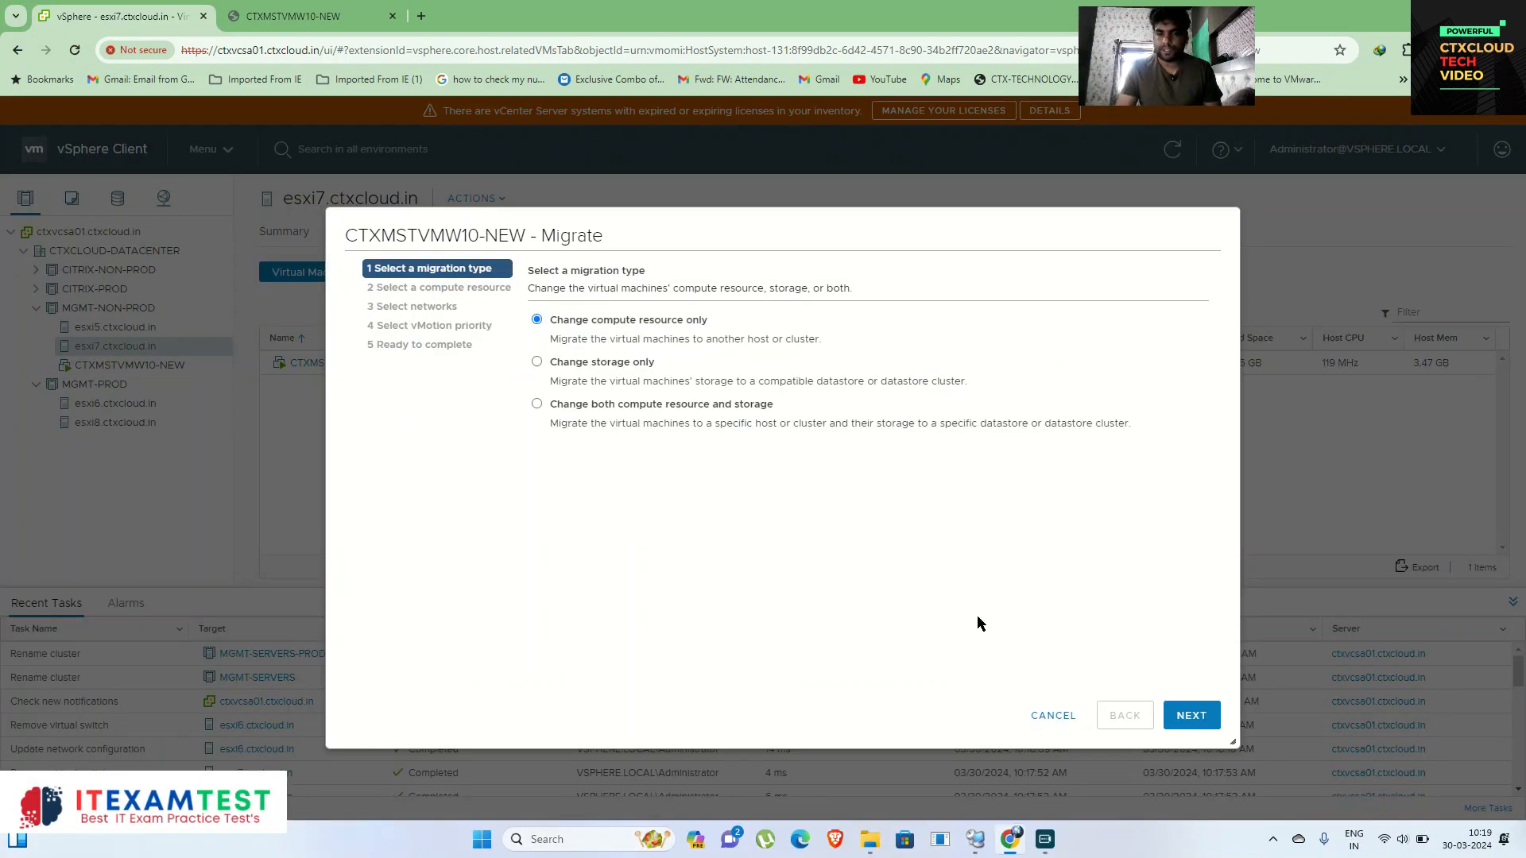
left_click(1192, 716)
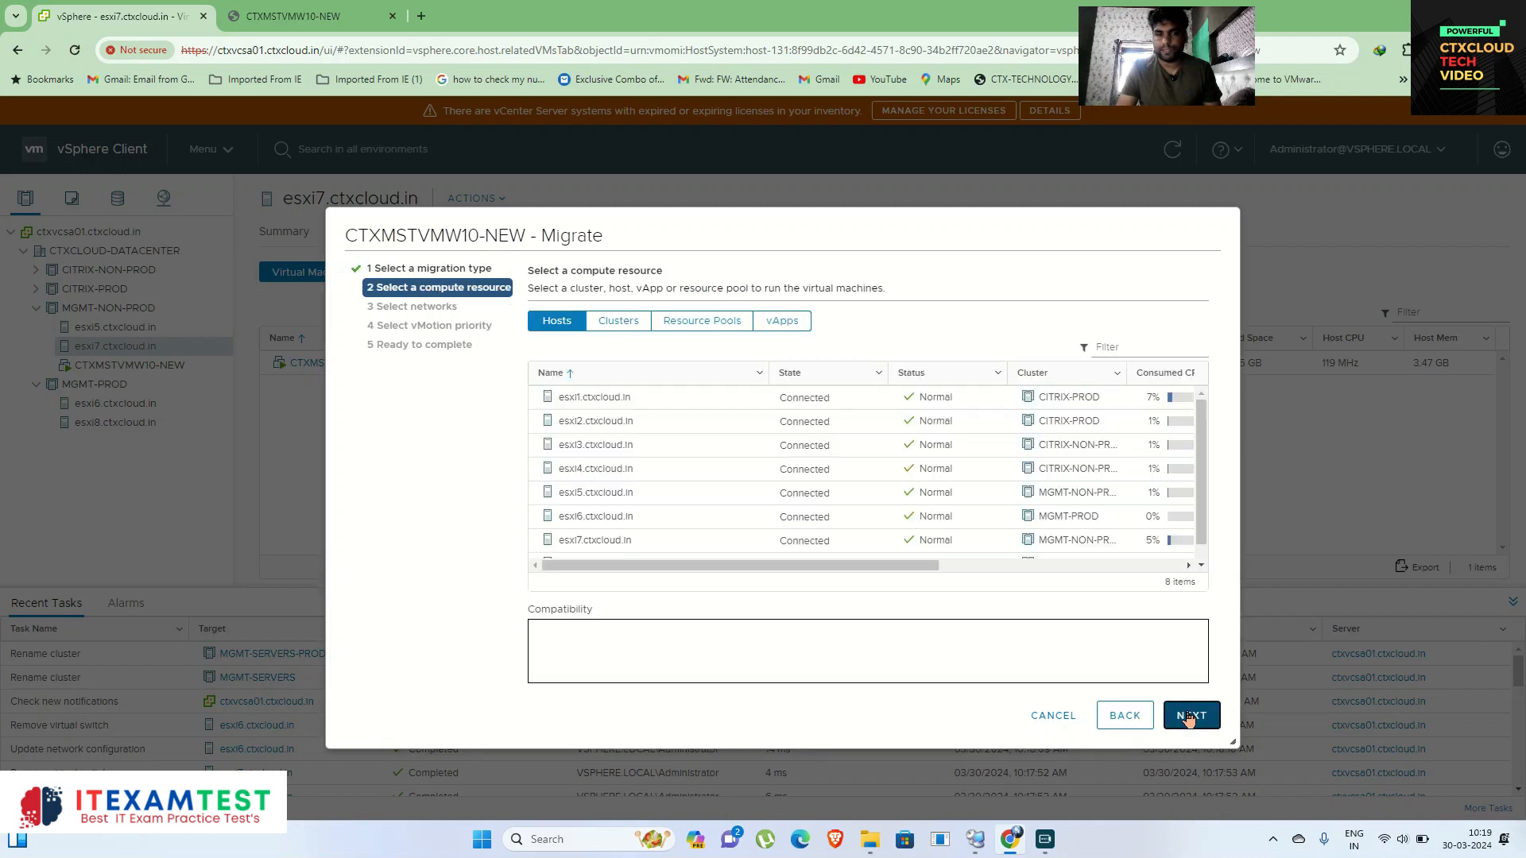
scroll(633, 461, "up", 1)
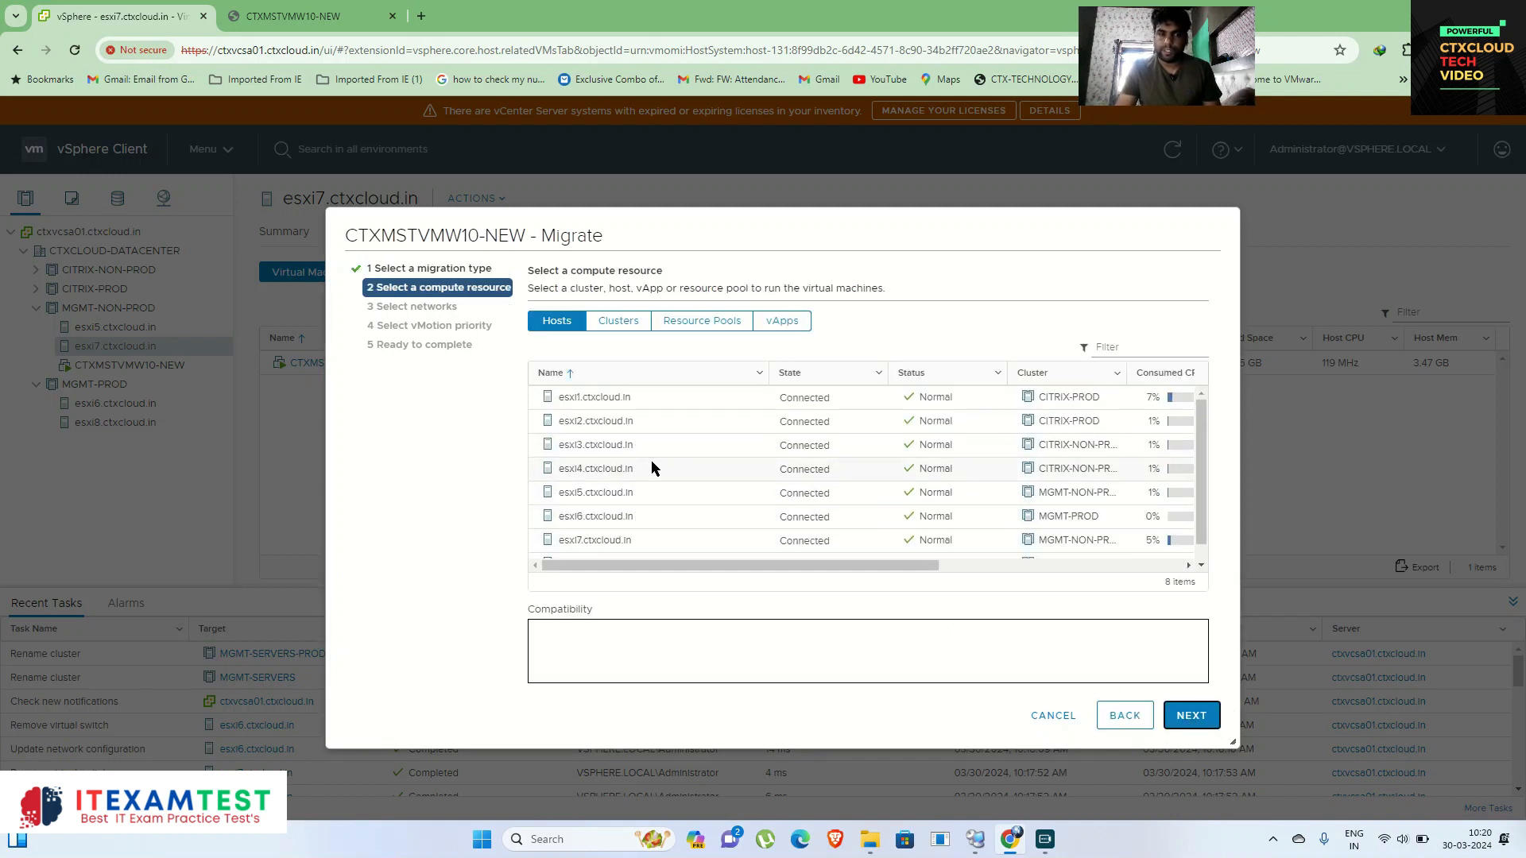
left_click(574, 494)
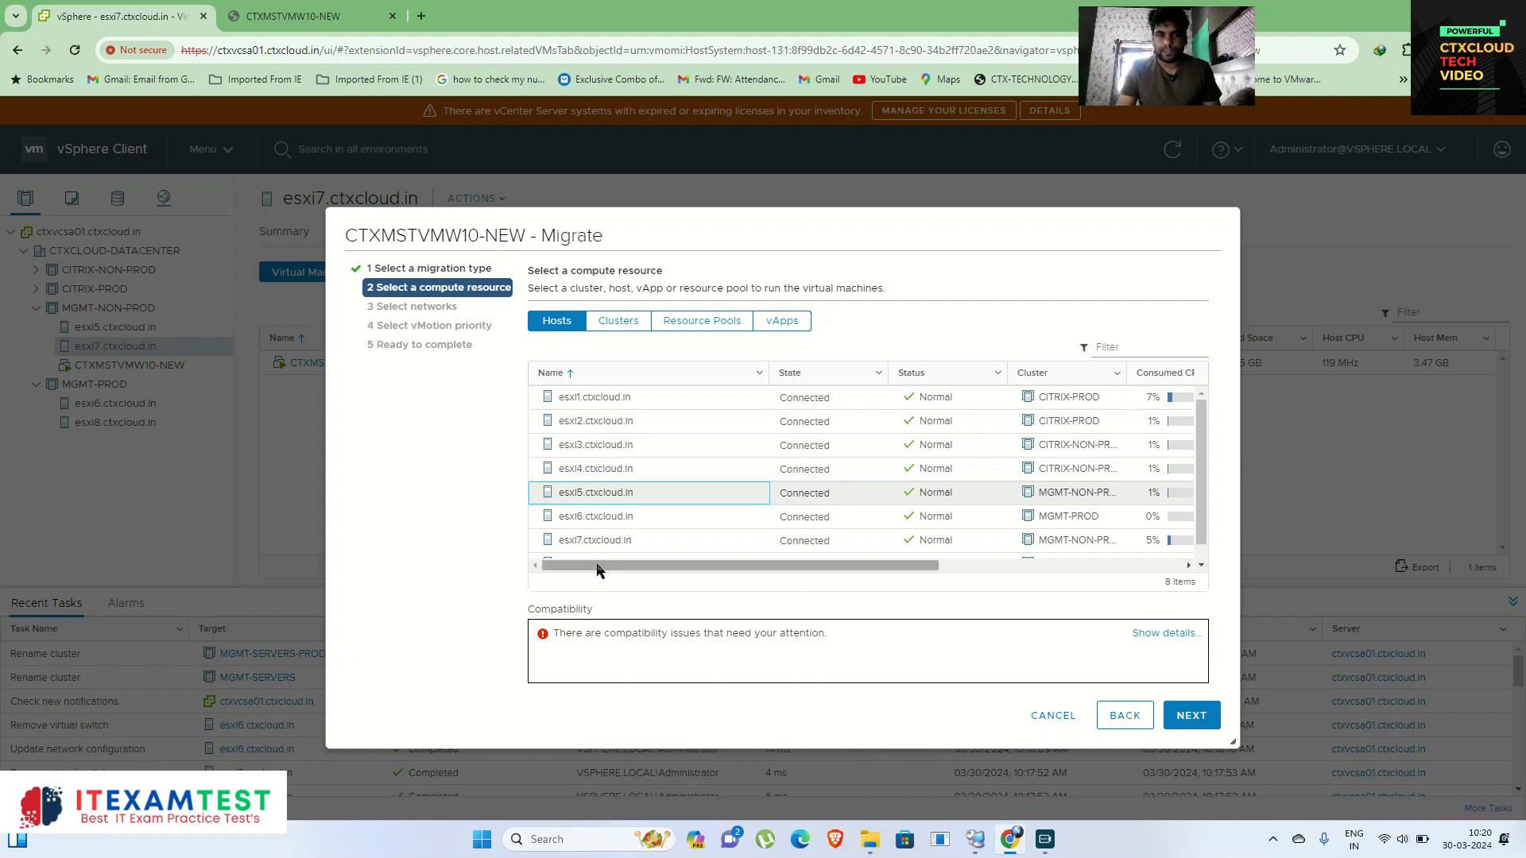
left_click(580, 520)
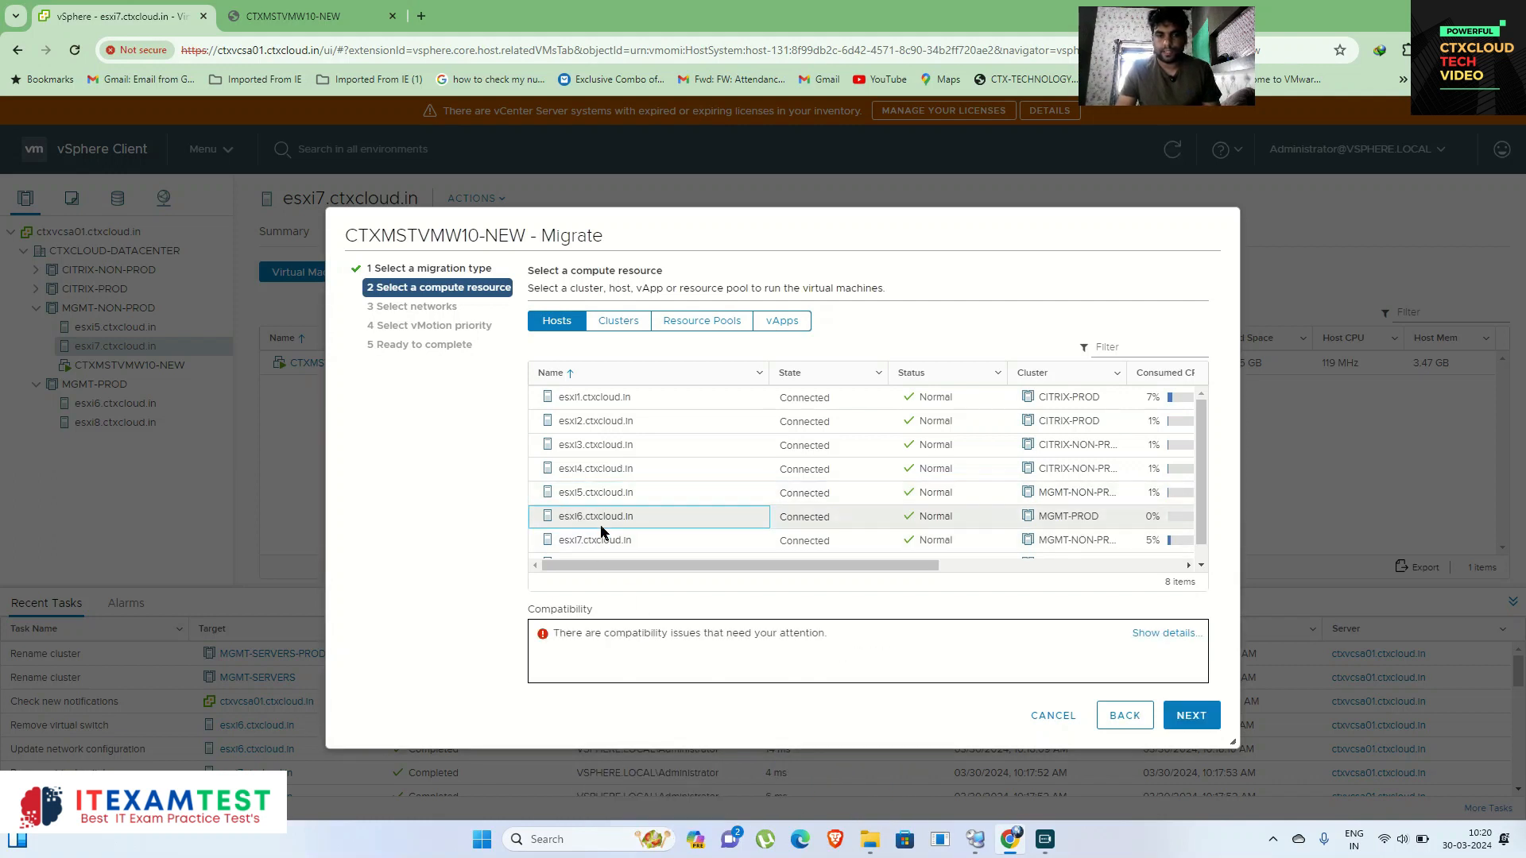
left_click(589, 544)
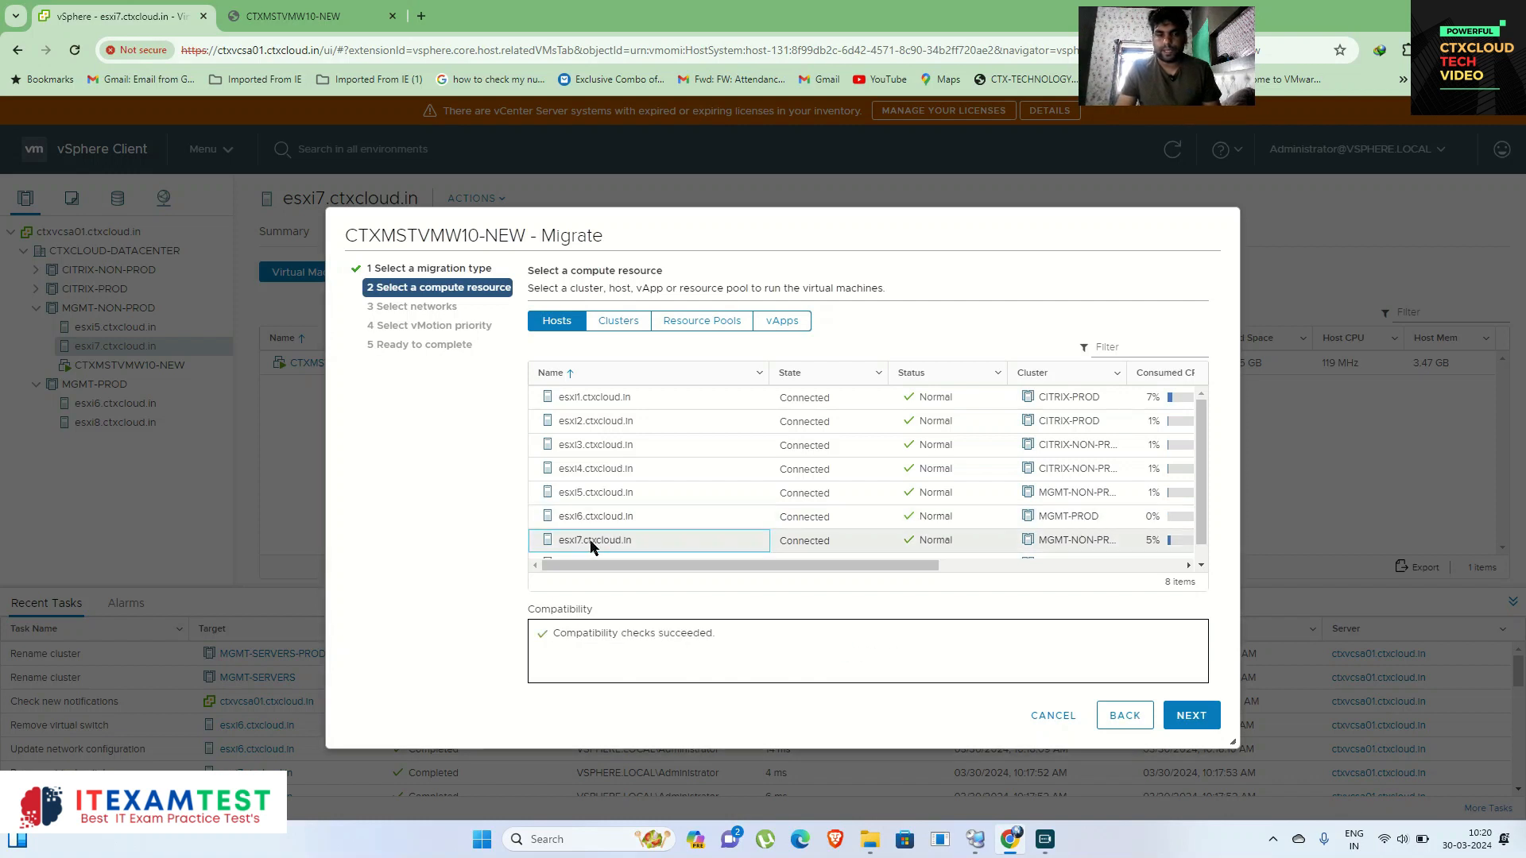
scroll(622, 543, "down", 1)
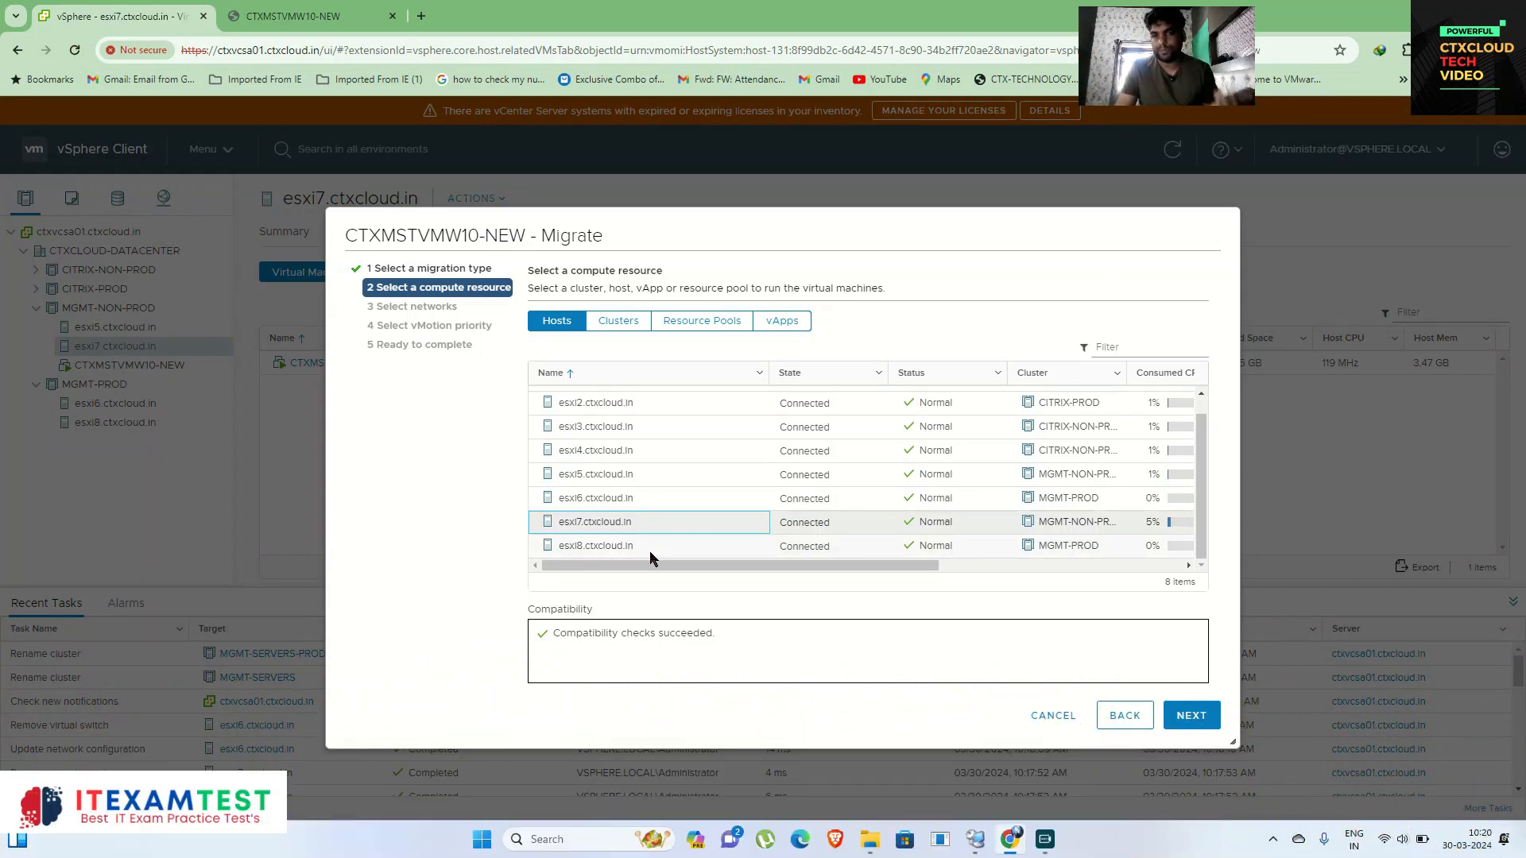
left_click(1055, 715)
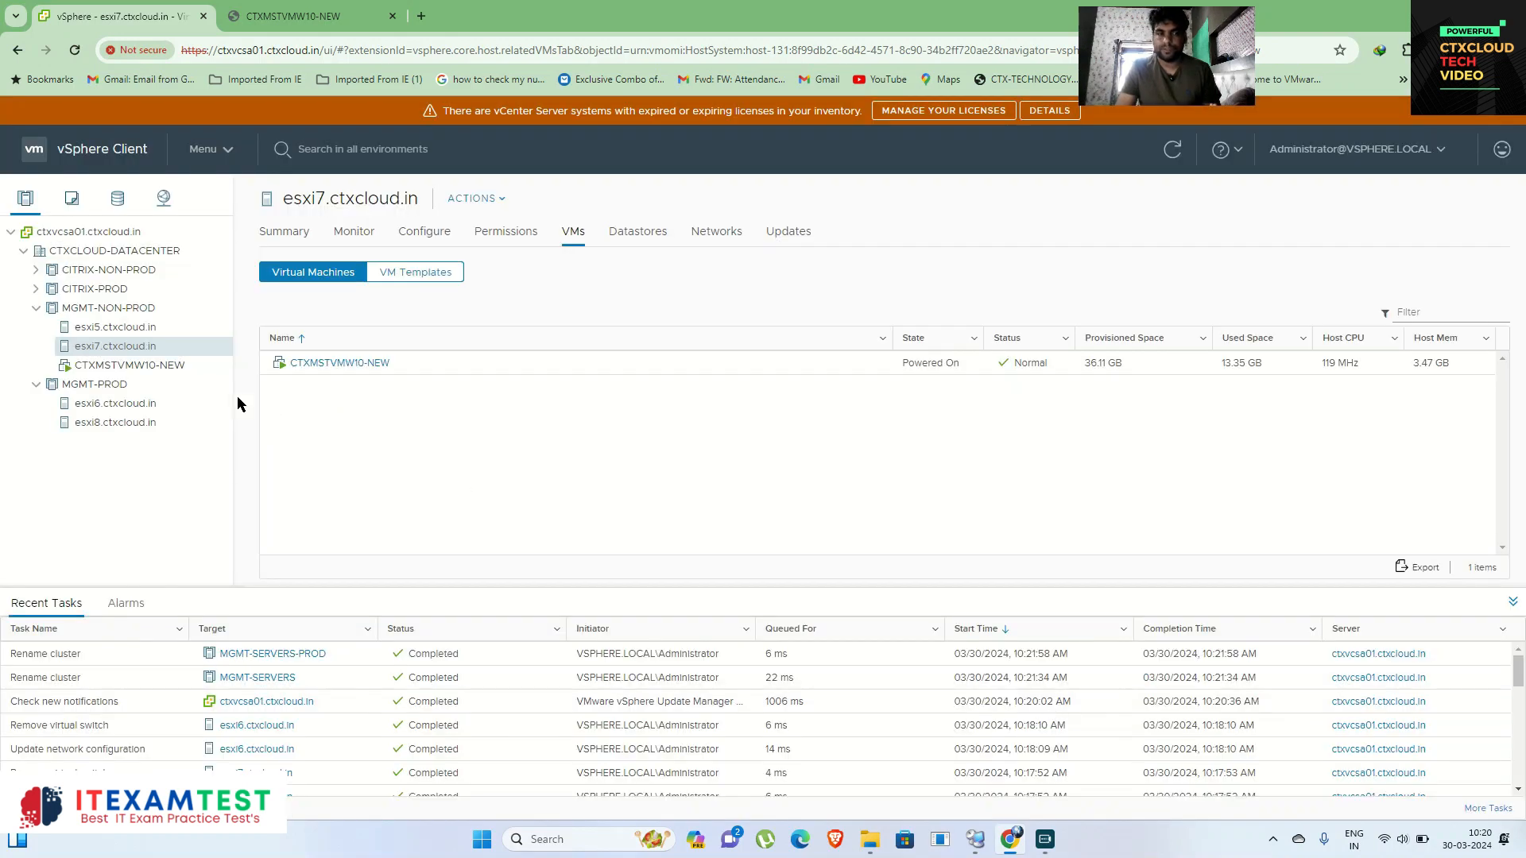
Look at the virtual machine lists of hosts esxi5 and esxi8.
left_click(115, 327)
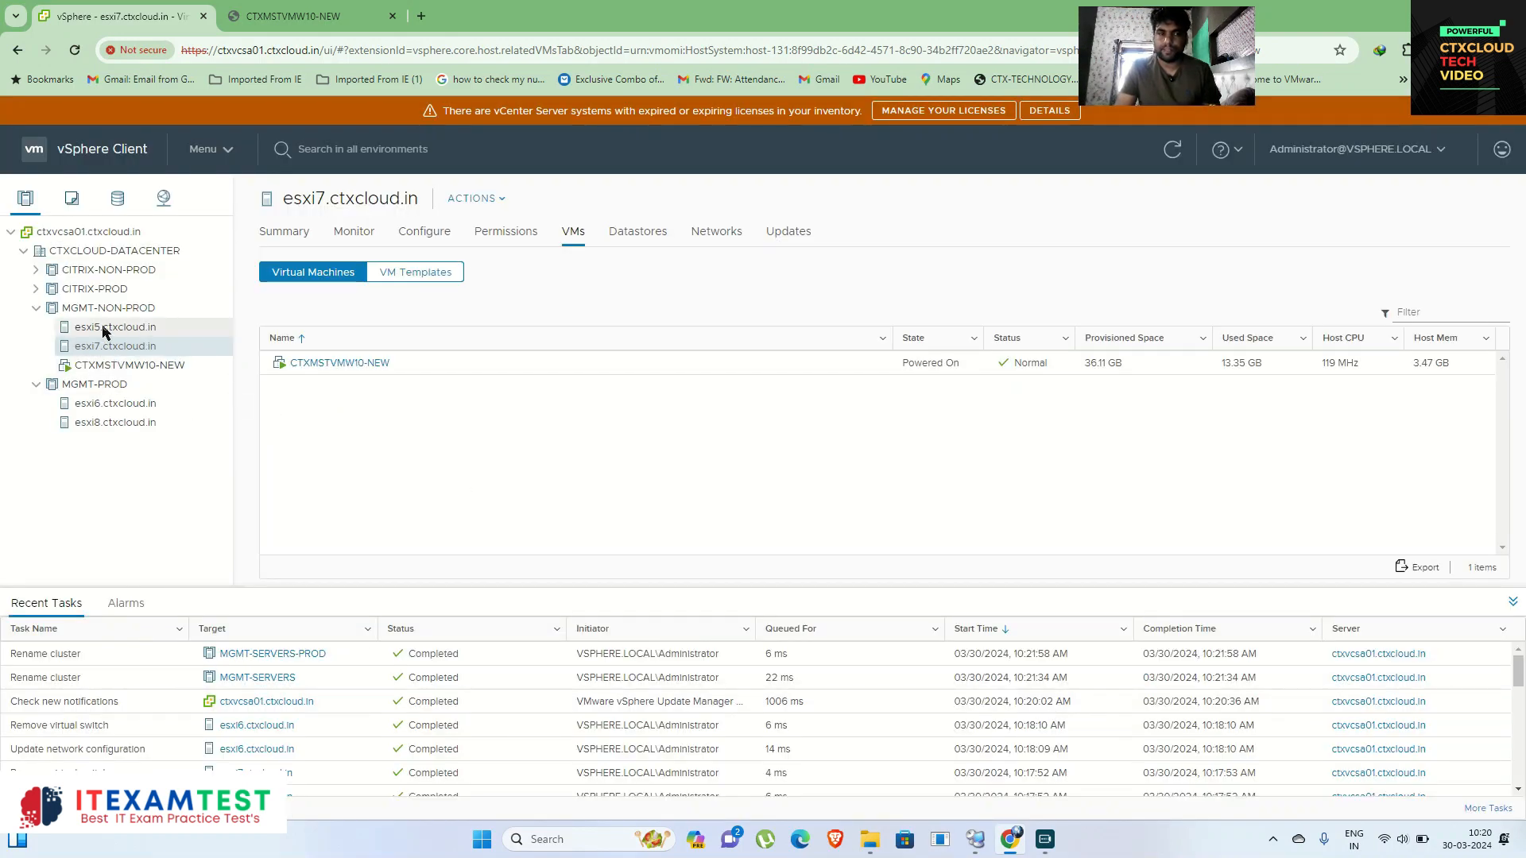
left_click(131, 347)
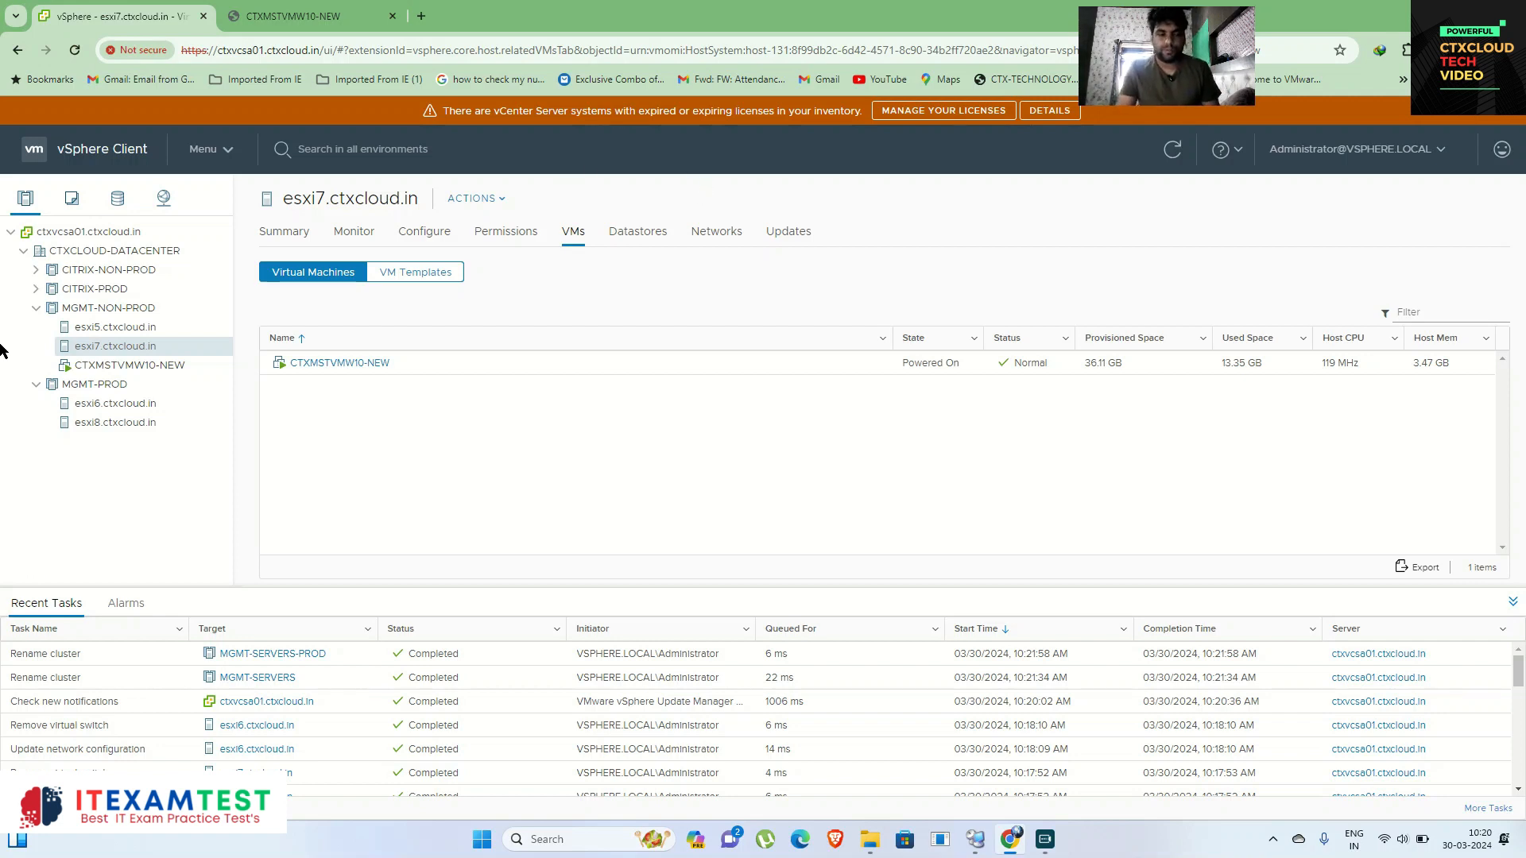
left_click(109, 332)
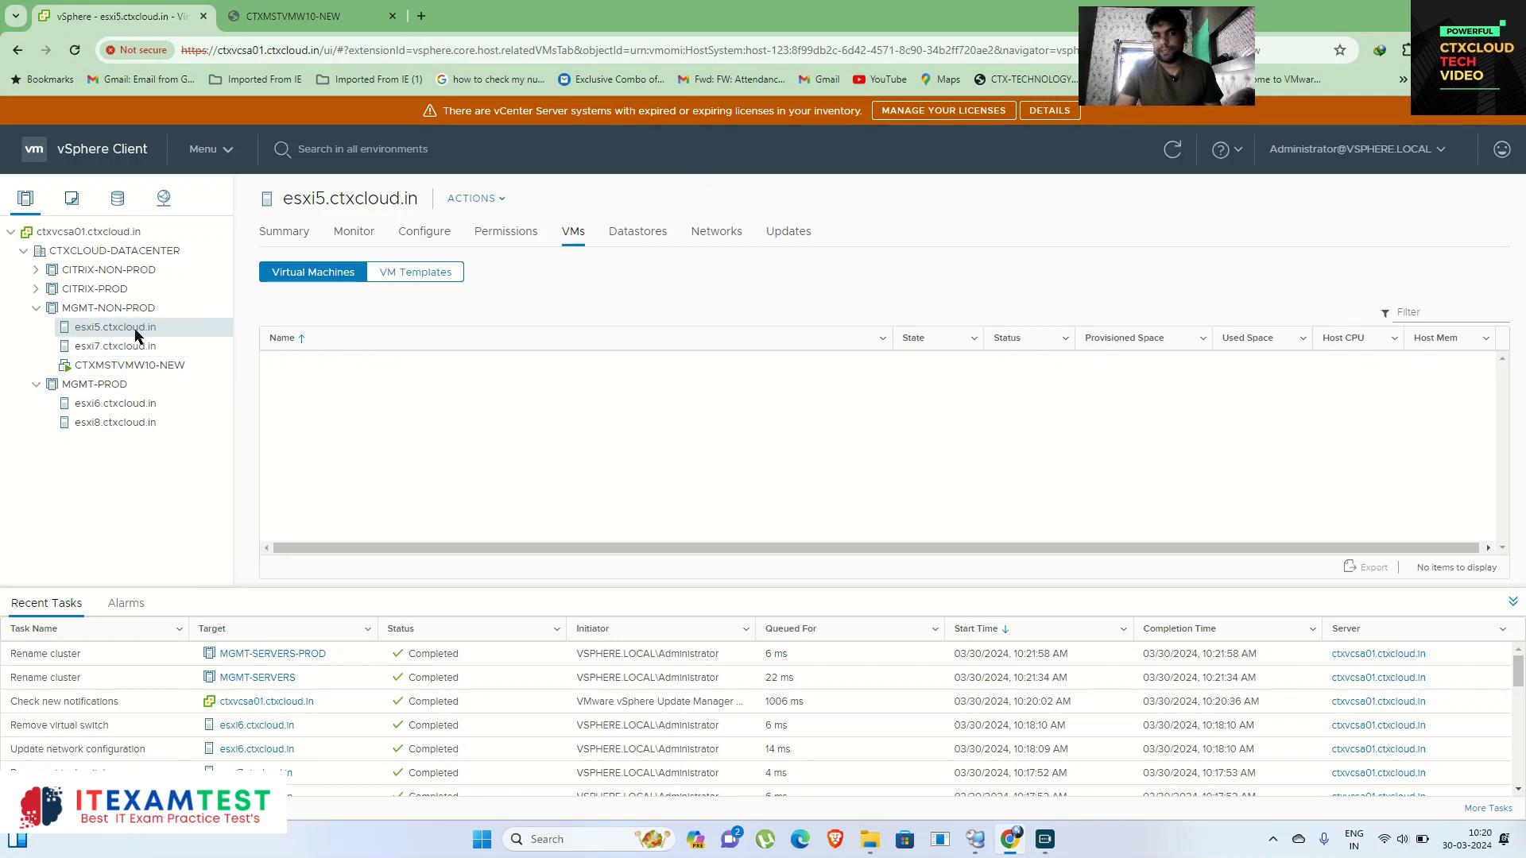
left_click(107, 420)
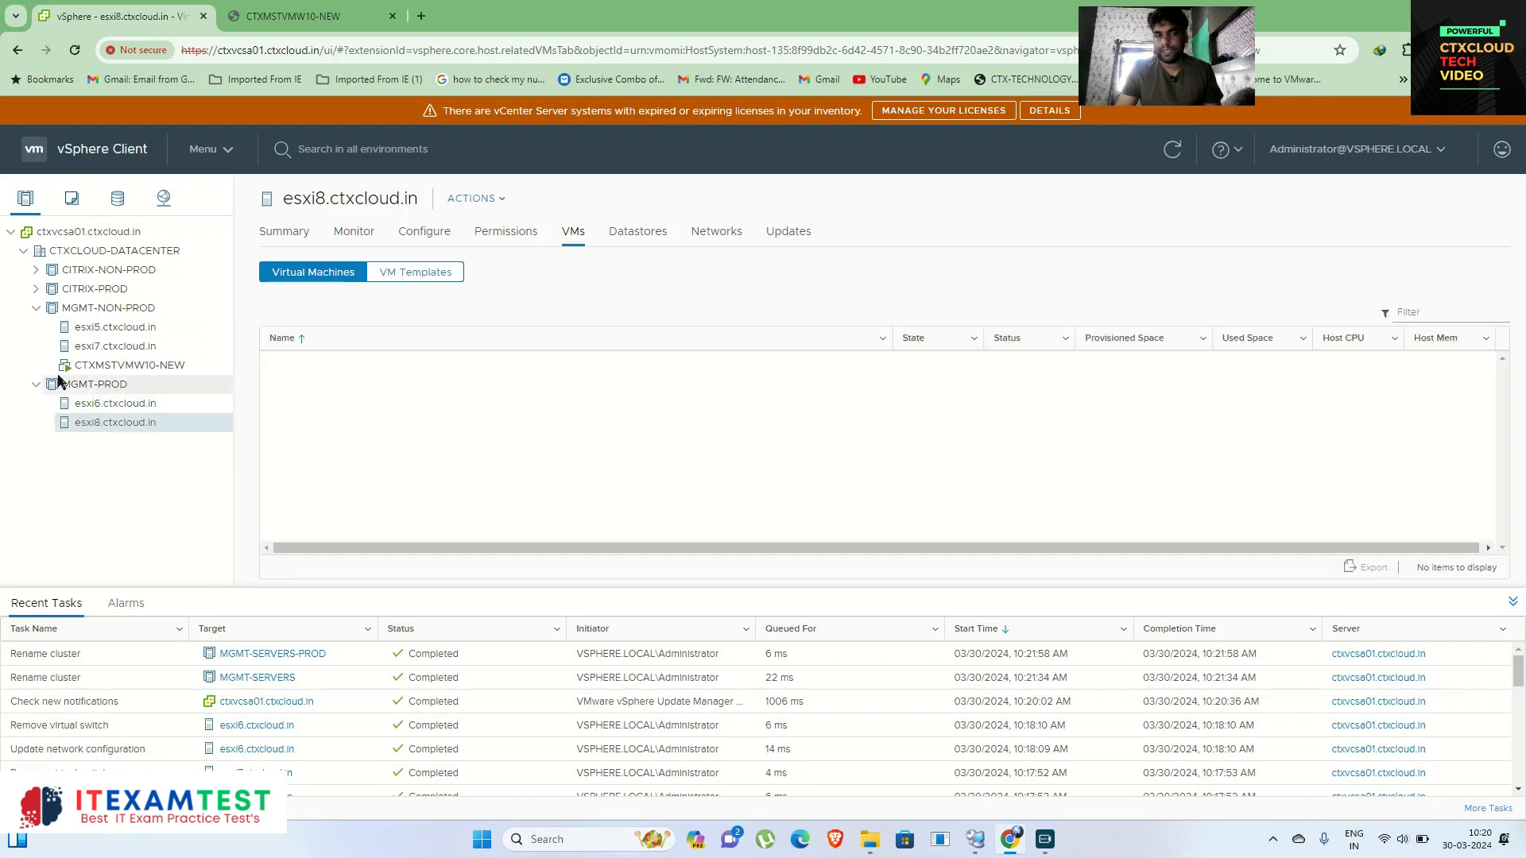
Open a compute-only migration for CTXMSTVMW10-NEW and examine its compatibility with host esxi8.
left_click(114, 367)
right_click(115, 367)
left_click(170, 338)
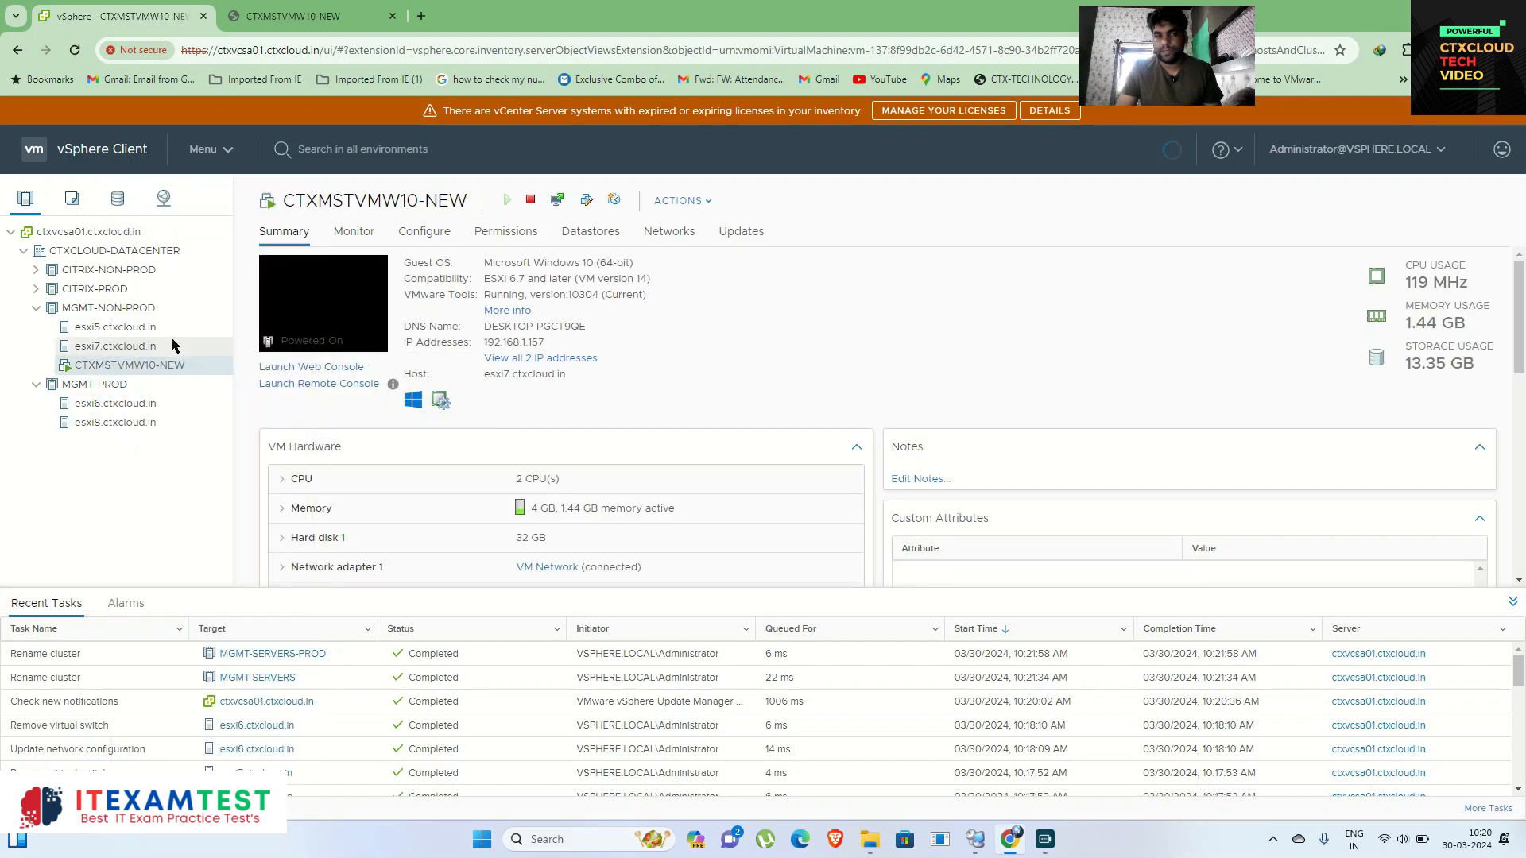
left_click(1192, 715)
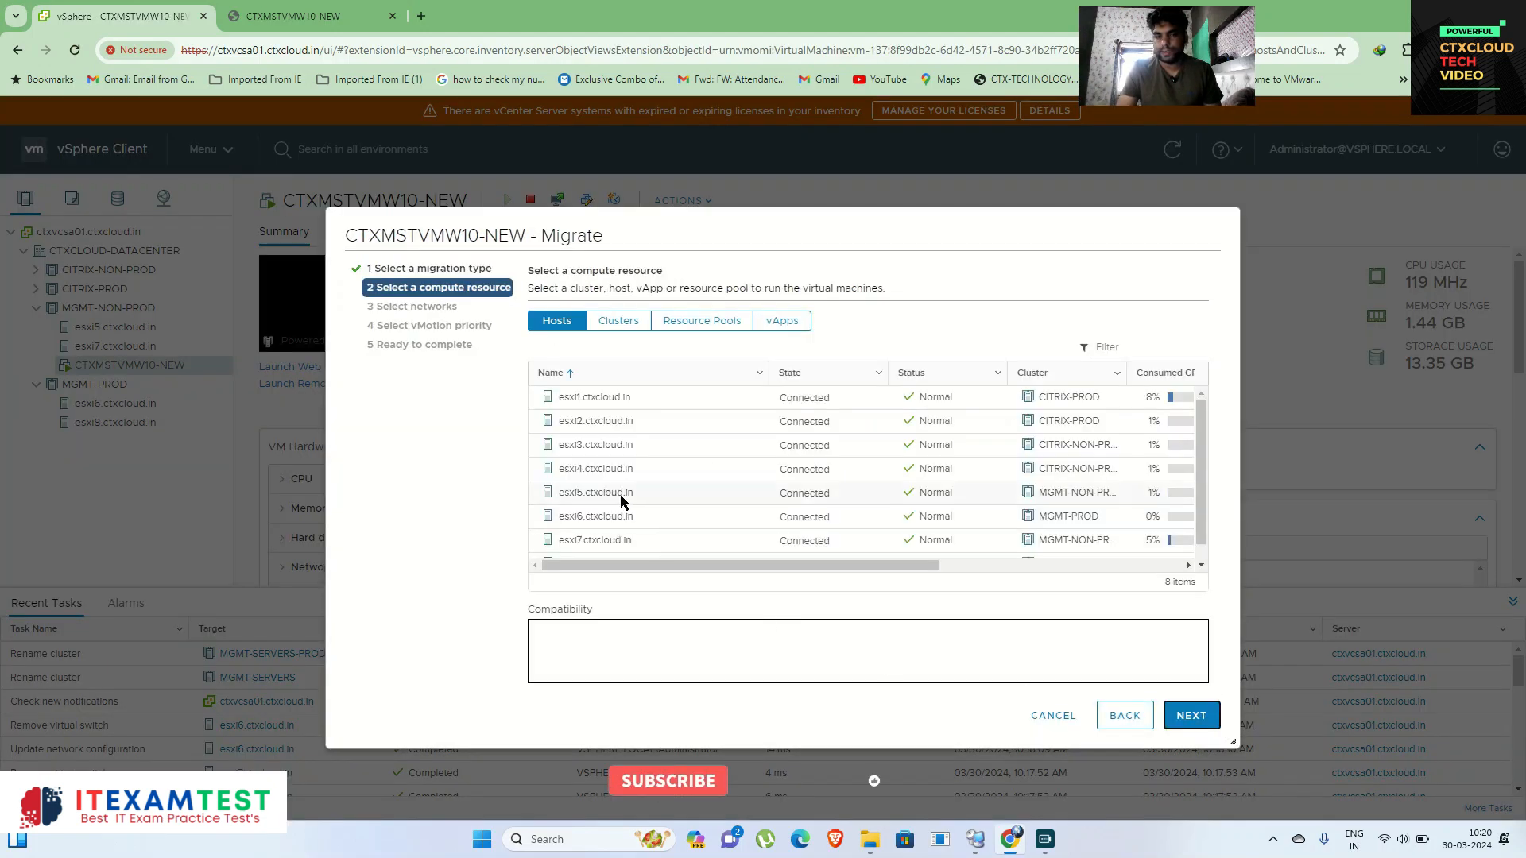
scroll(608, 525, "down", 1)
left_click(602, 547)
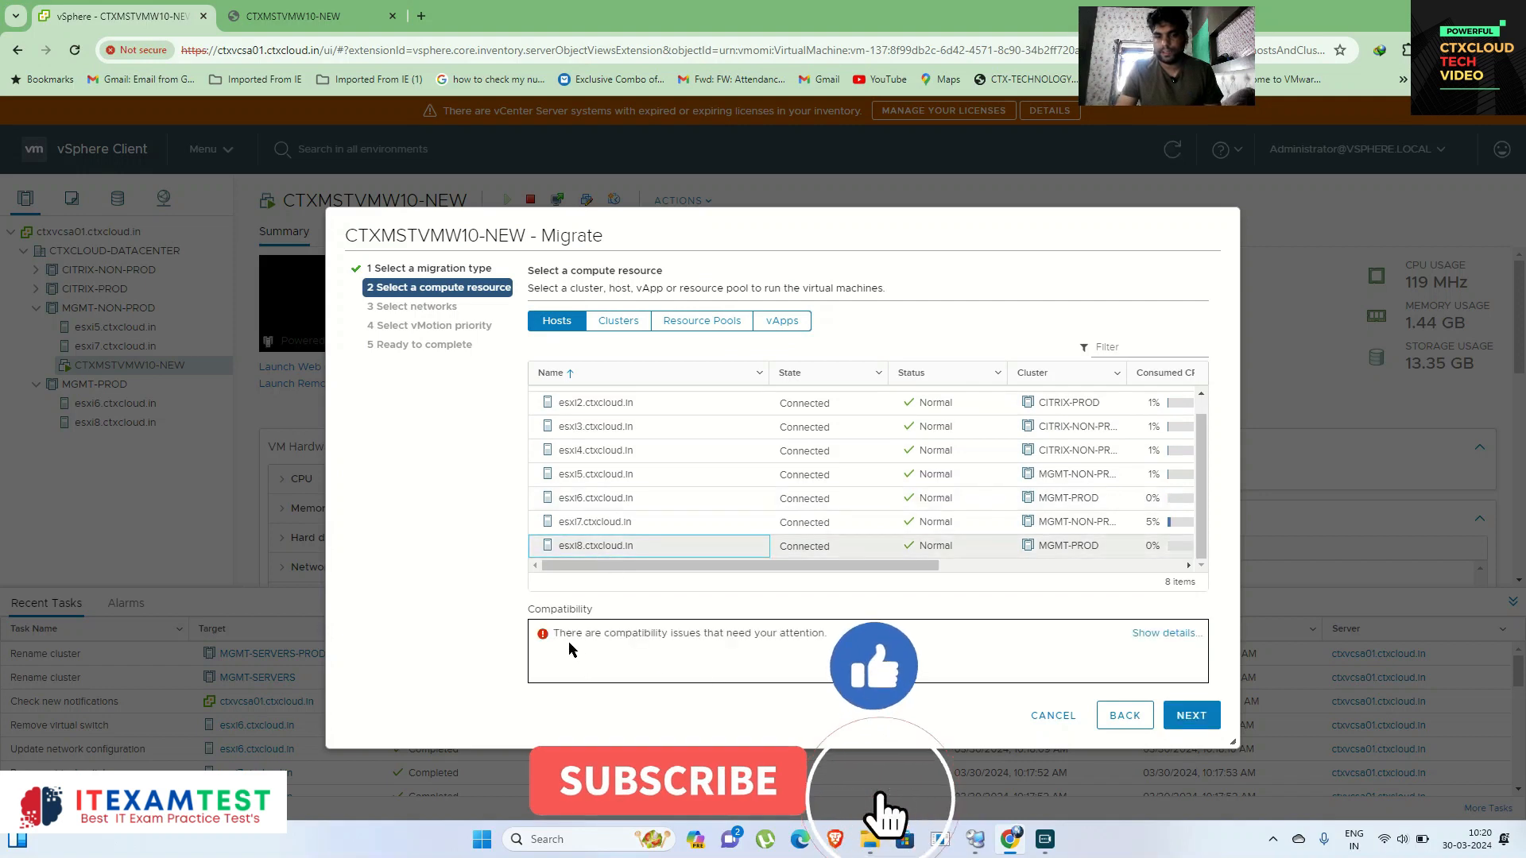
left_click_drag(573, 633, 841, 655)
Compare the migration compatibility of hosts esxi7, esxi6 and esxi5, and leave the wizard without migrating.
left_click(593, 524)
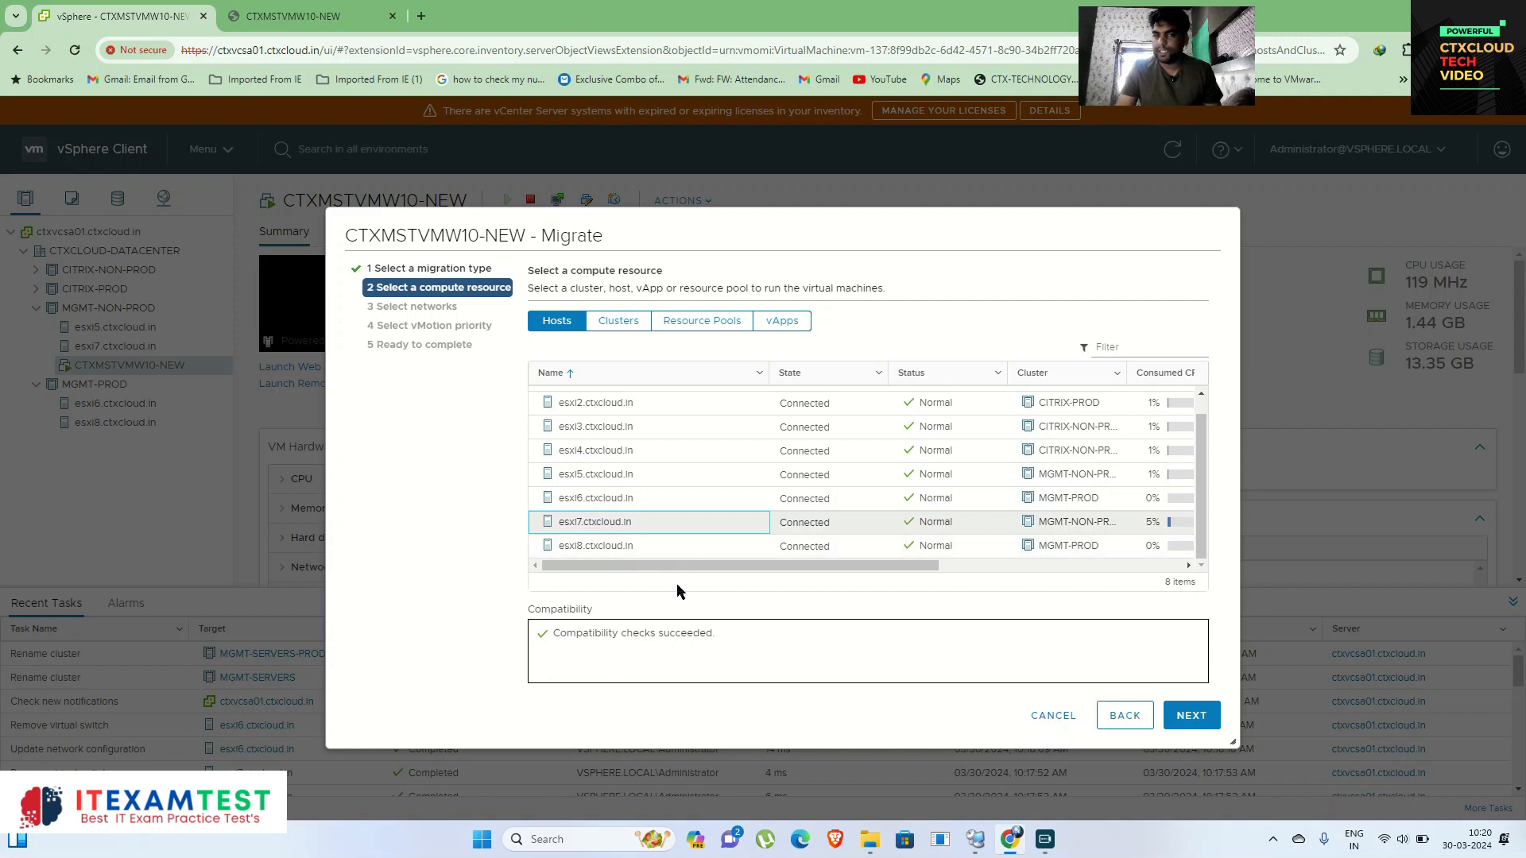
left_click_drag(567, 634, 823, 640)
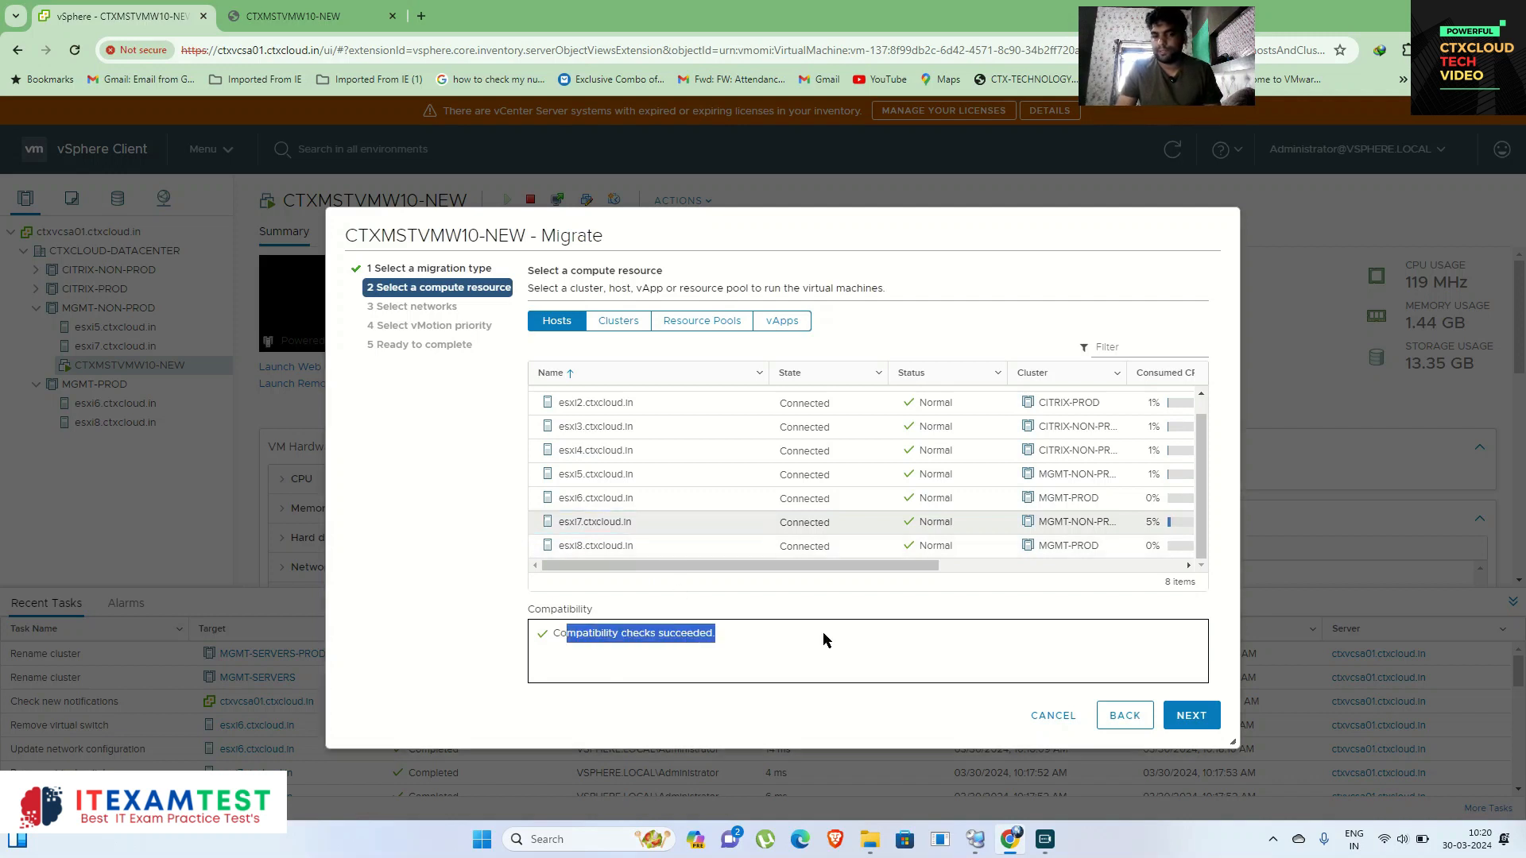
left_click(590, 502)
left_click_drag(556, 634, 909, 637)
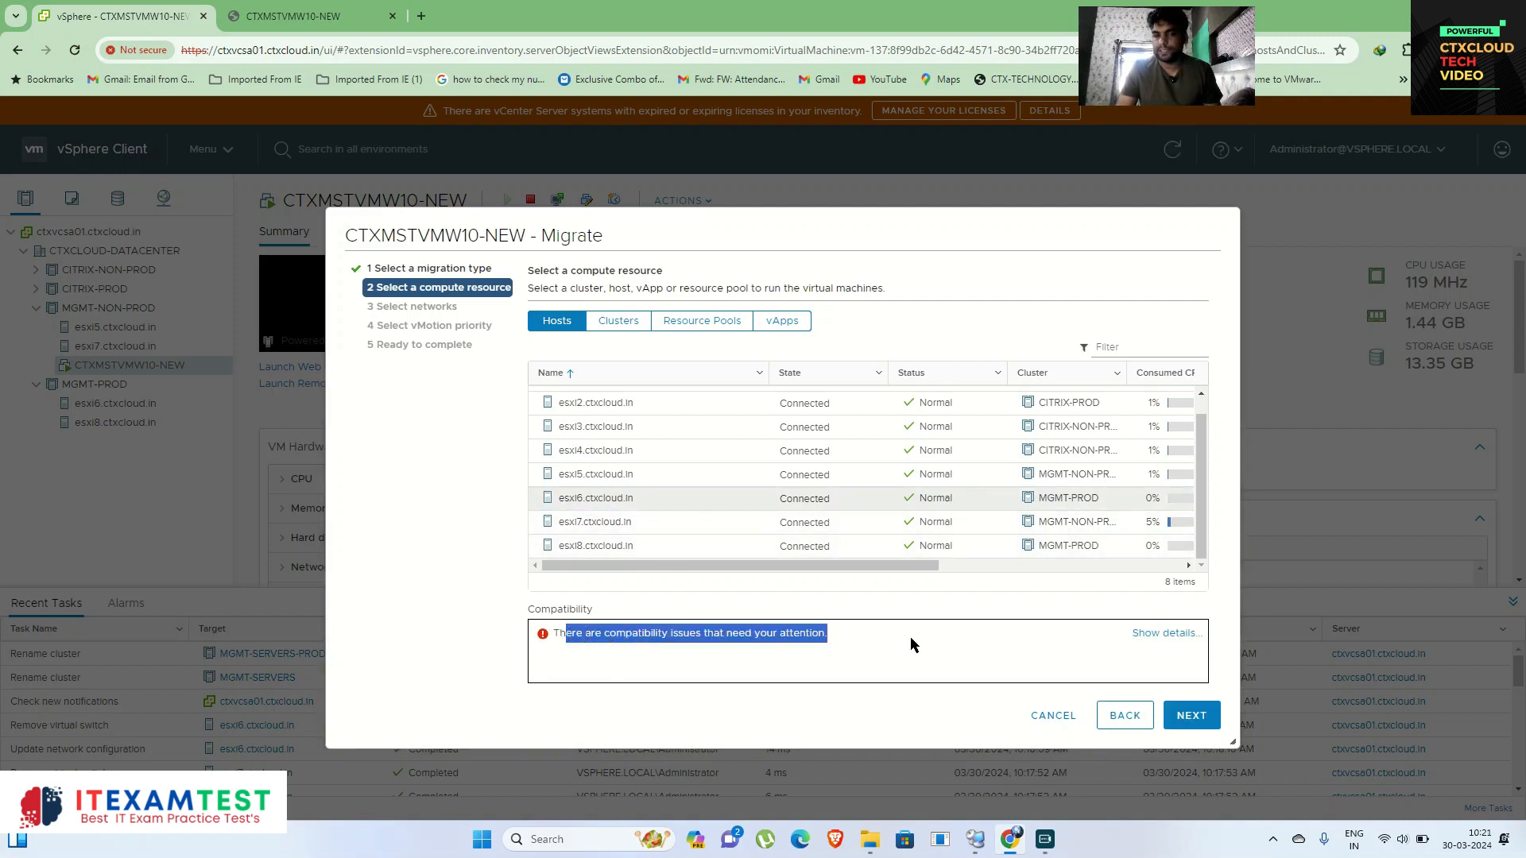
left_click(614, 479)
left_click_drag(555, 634, 1067, 650)
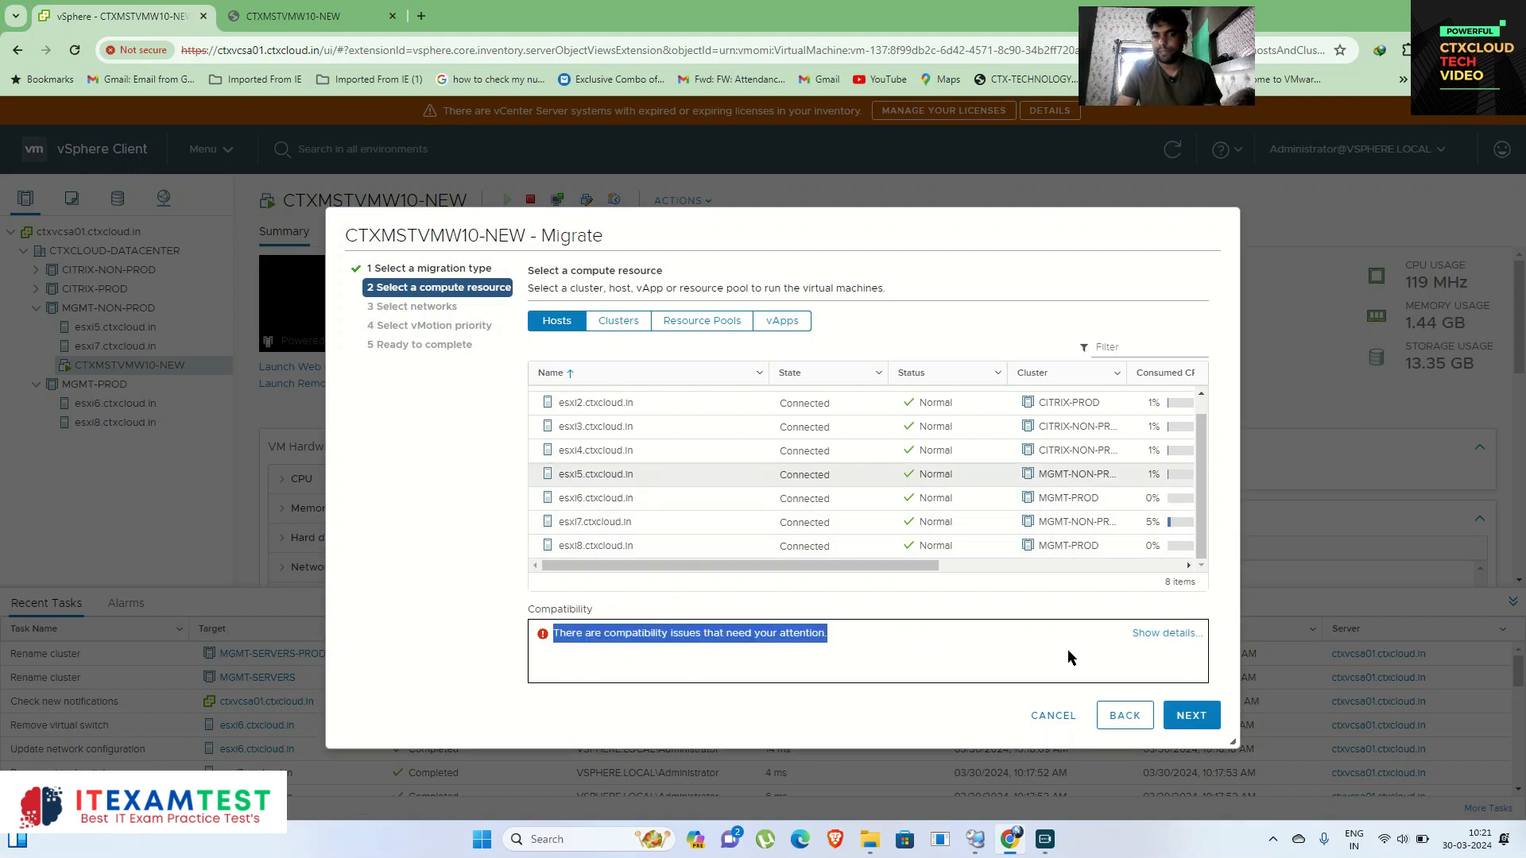
left_click(1054, 717)
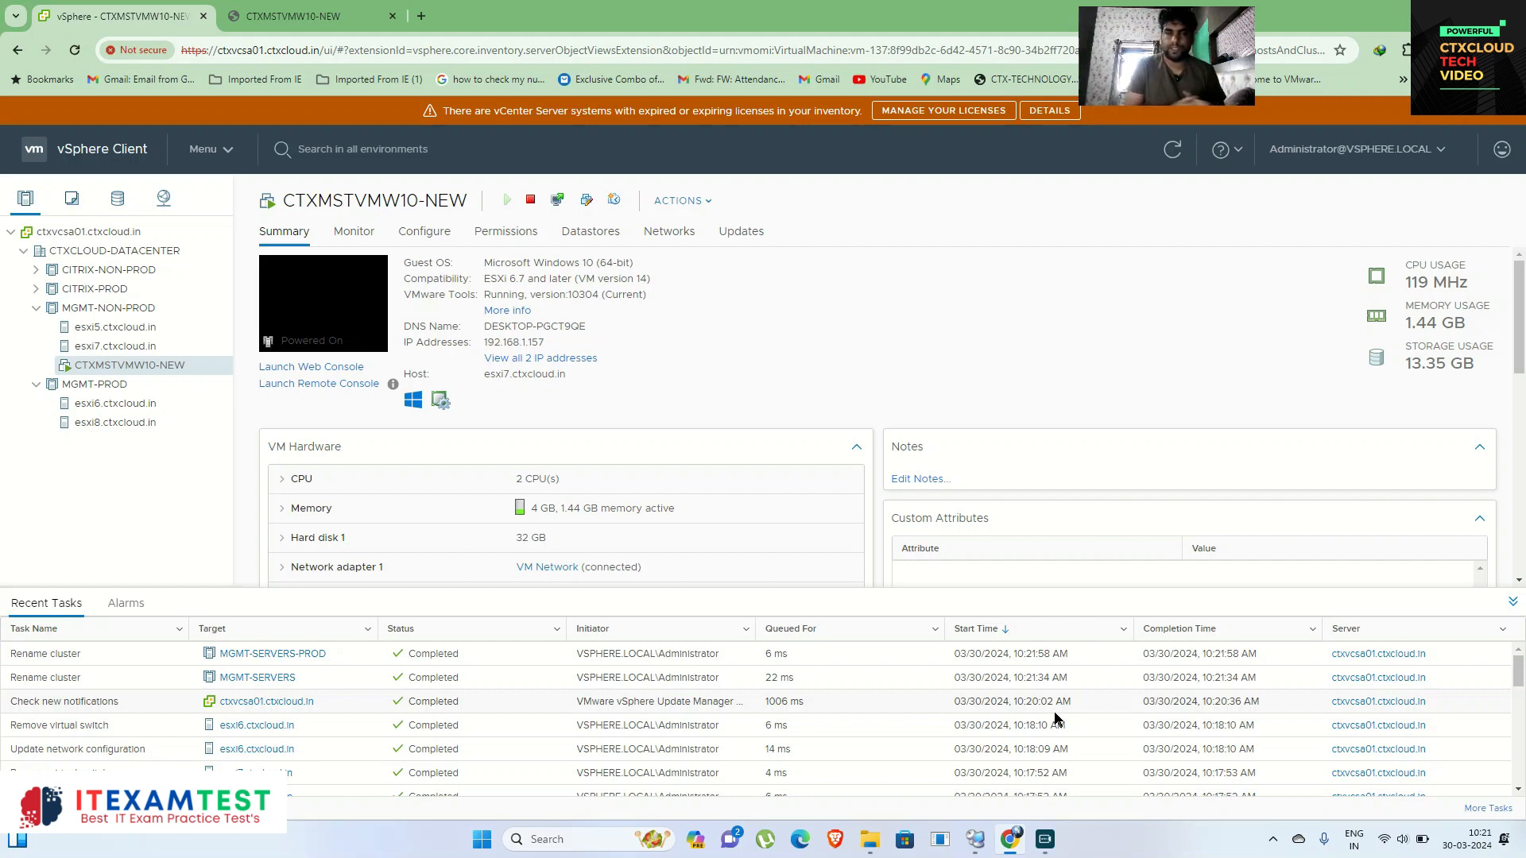
Start adding a VMkernel network adapter on a new standard switch in the virtual switches configuration of esxi5.
left_click(116, 327)
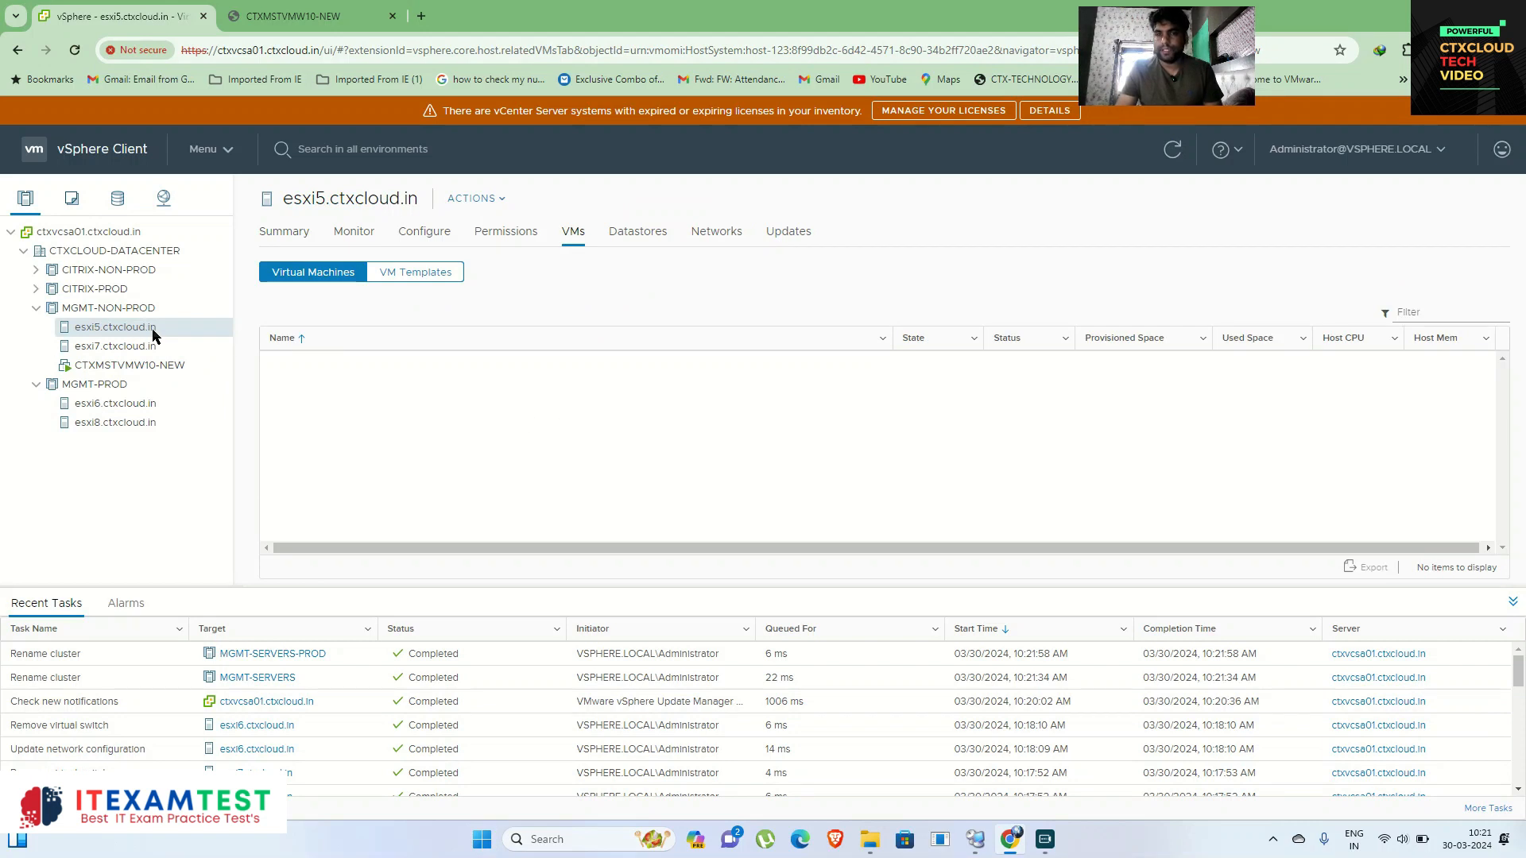
left_click(425, 231)
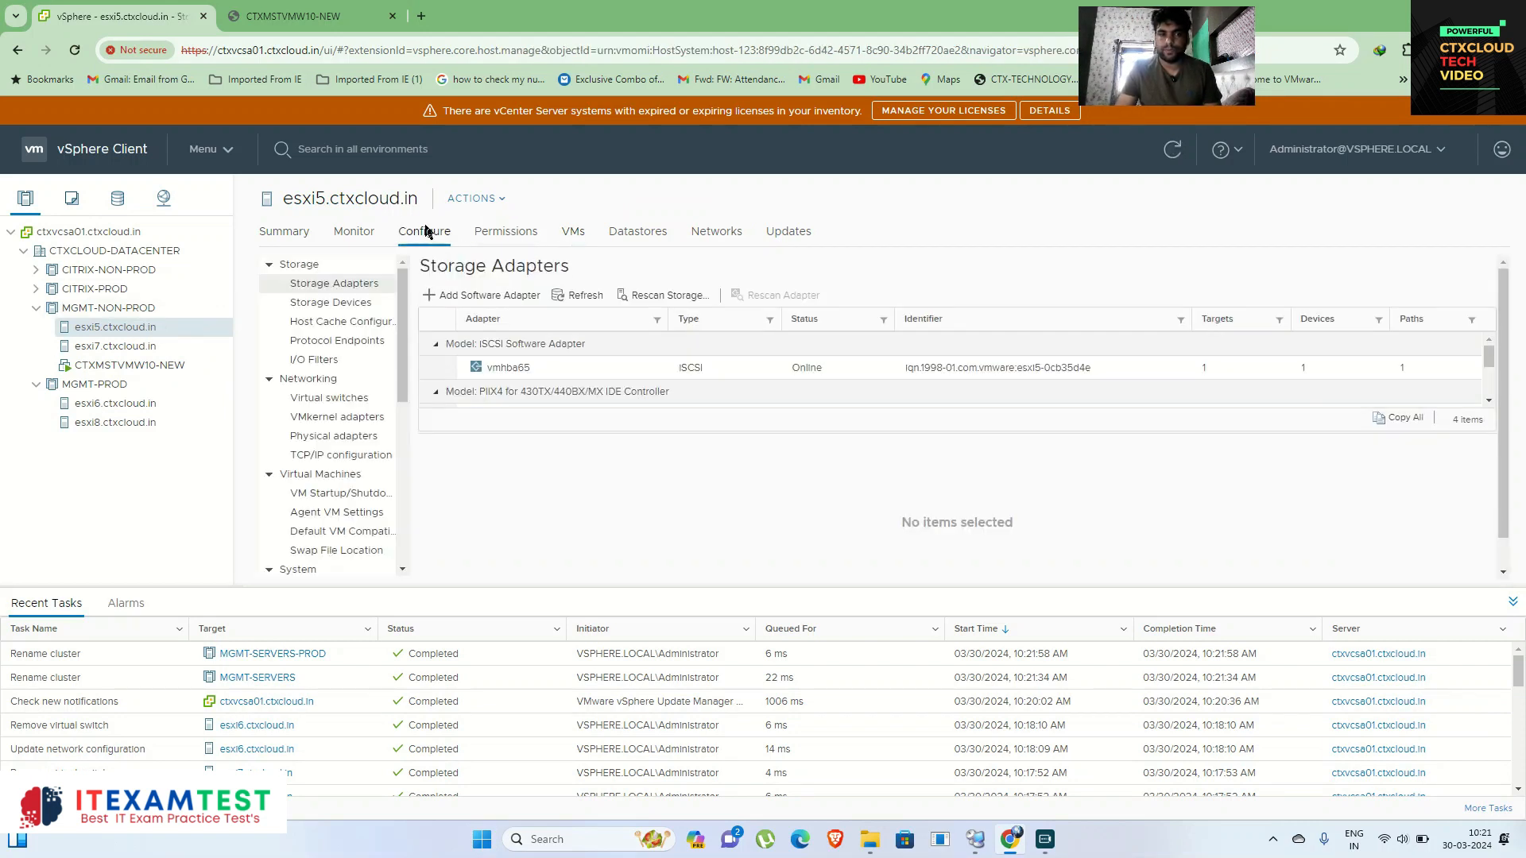
left_click(340, 401)
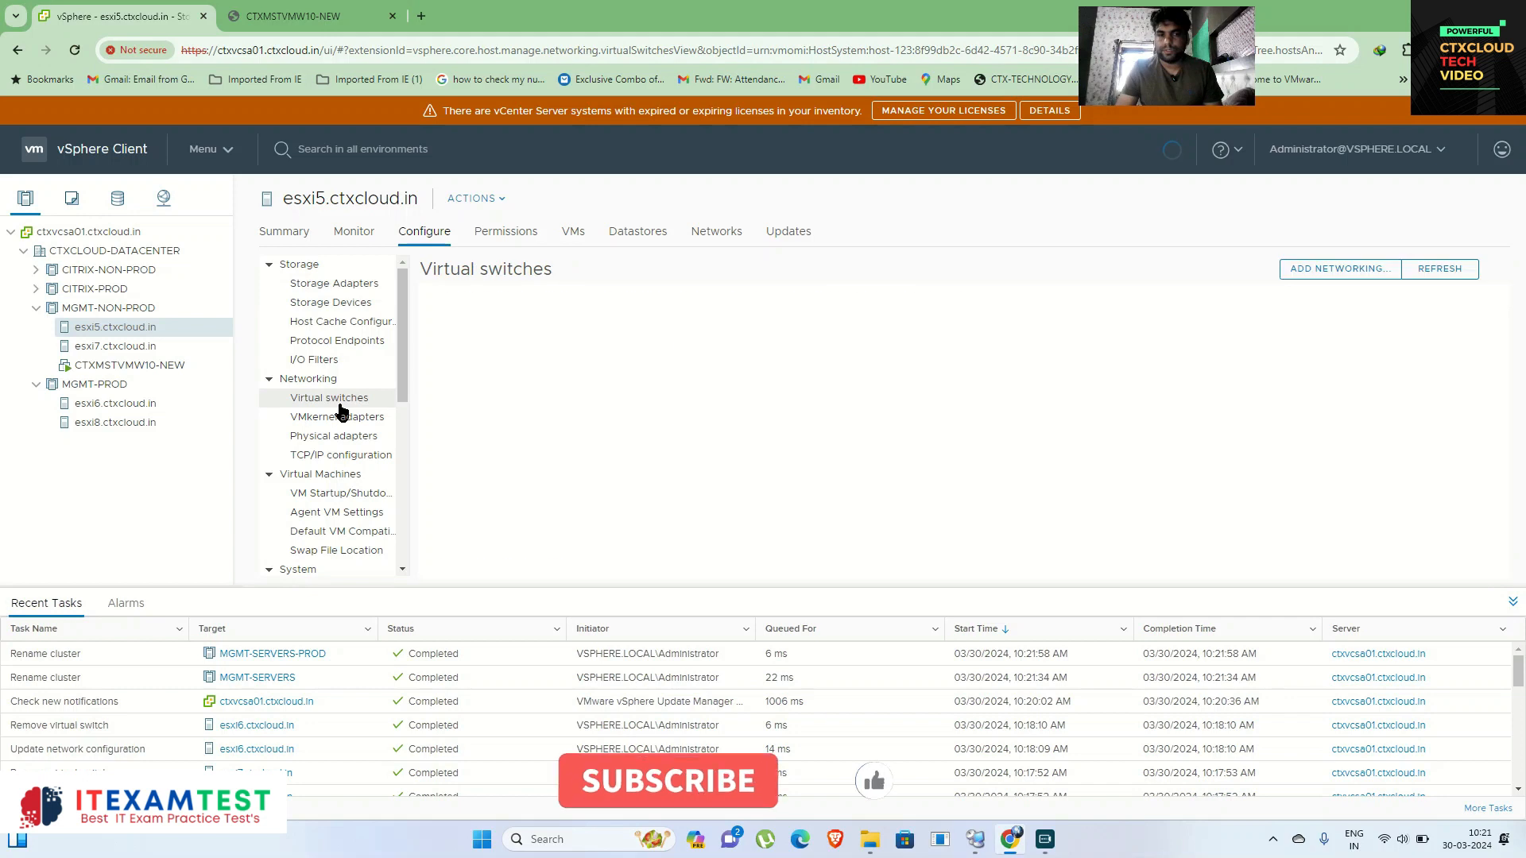
left_click(1338, 270)
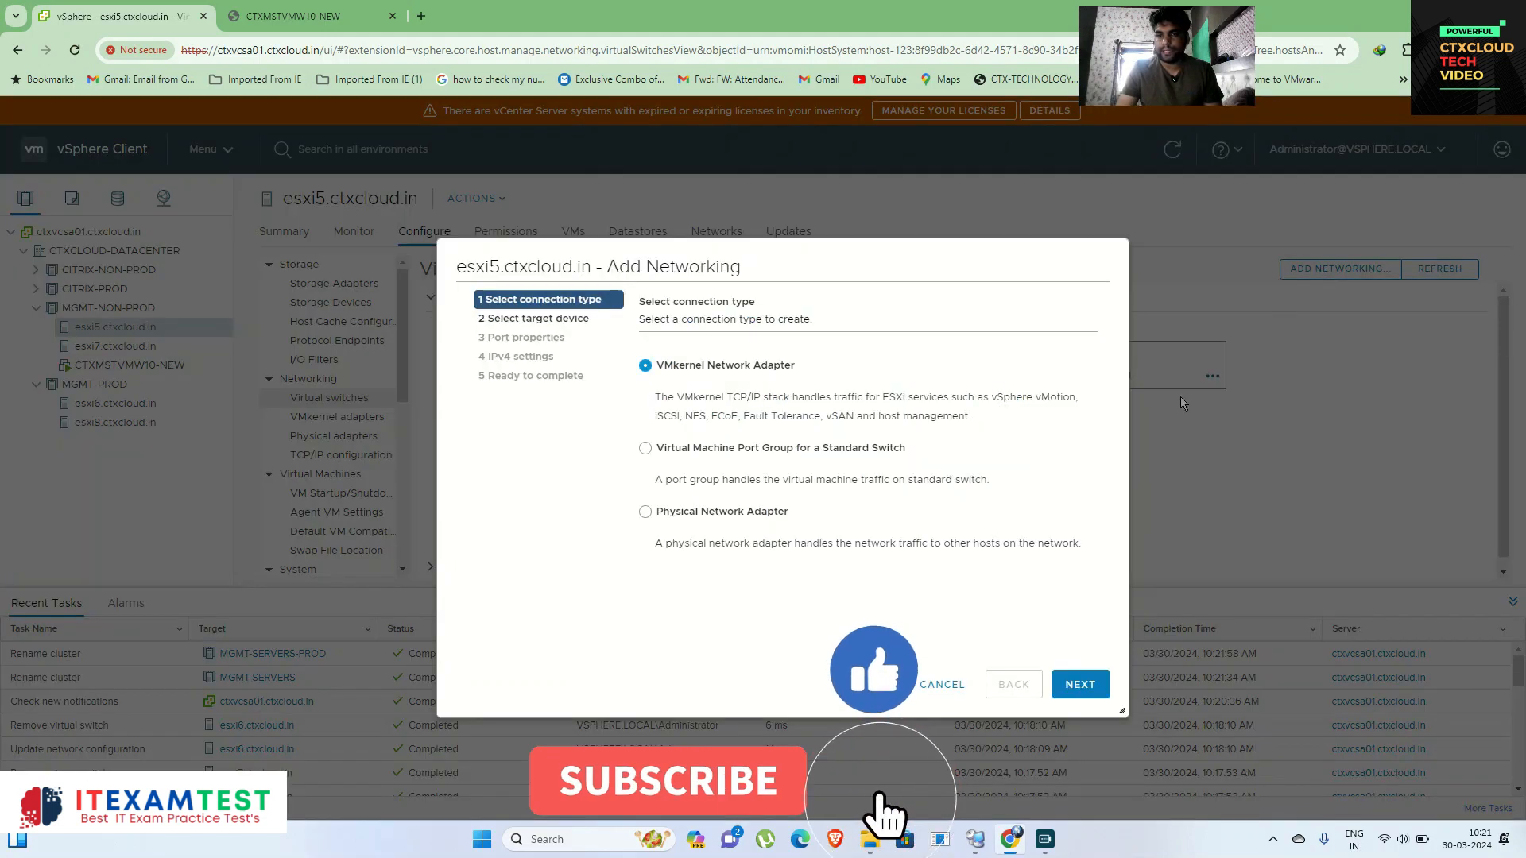
left_click(1079, 683)
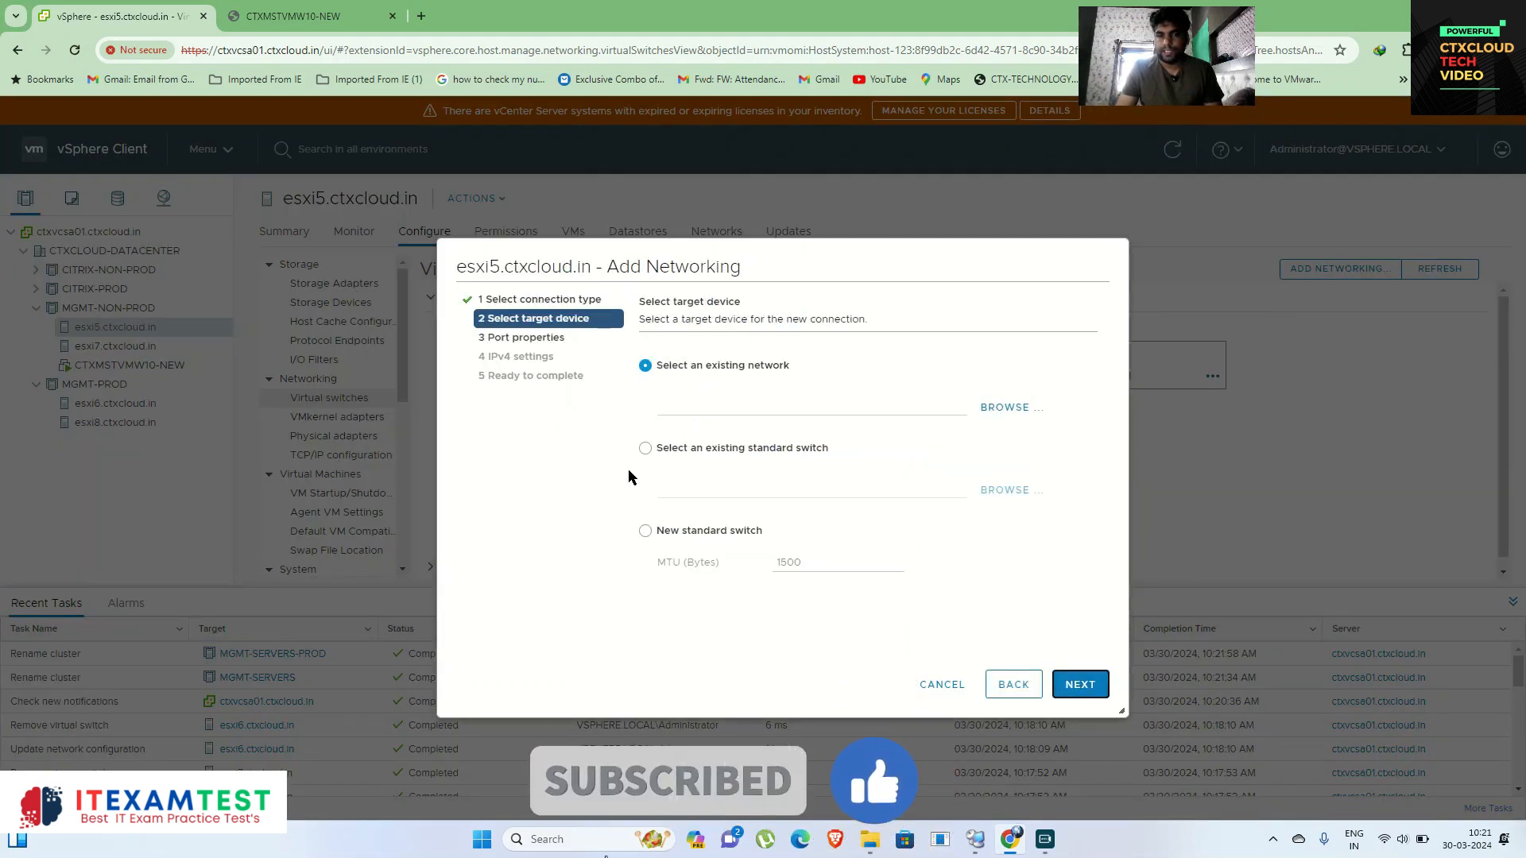
left_click(645, 531)
left_click(1080, 684)
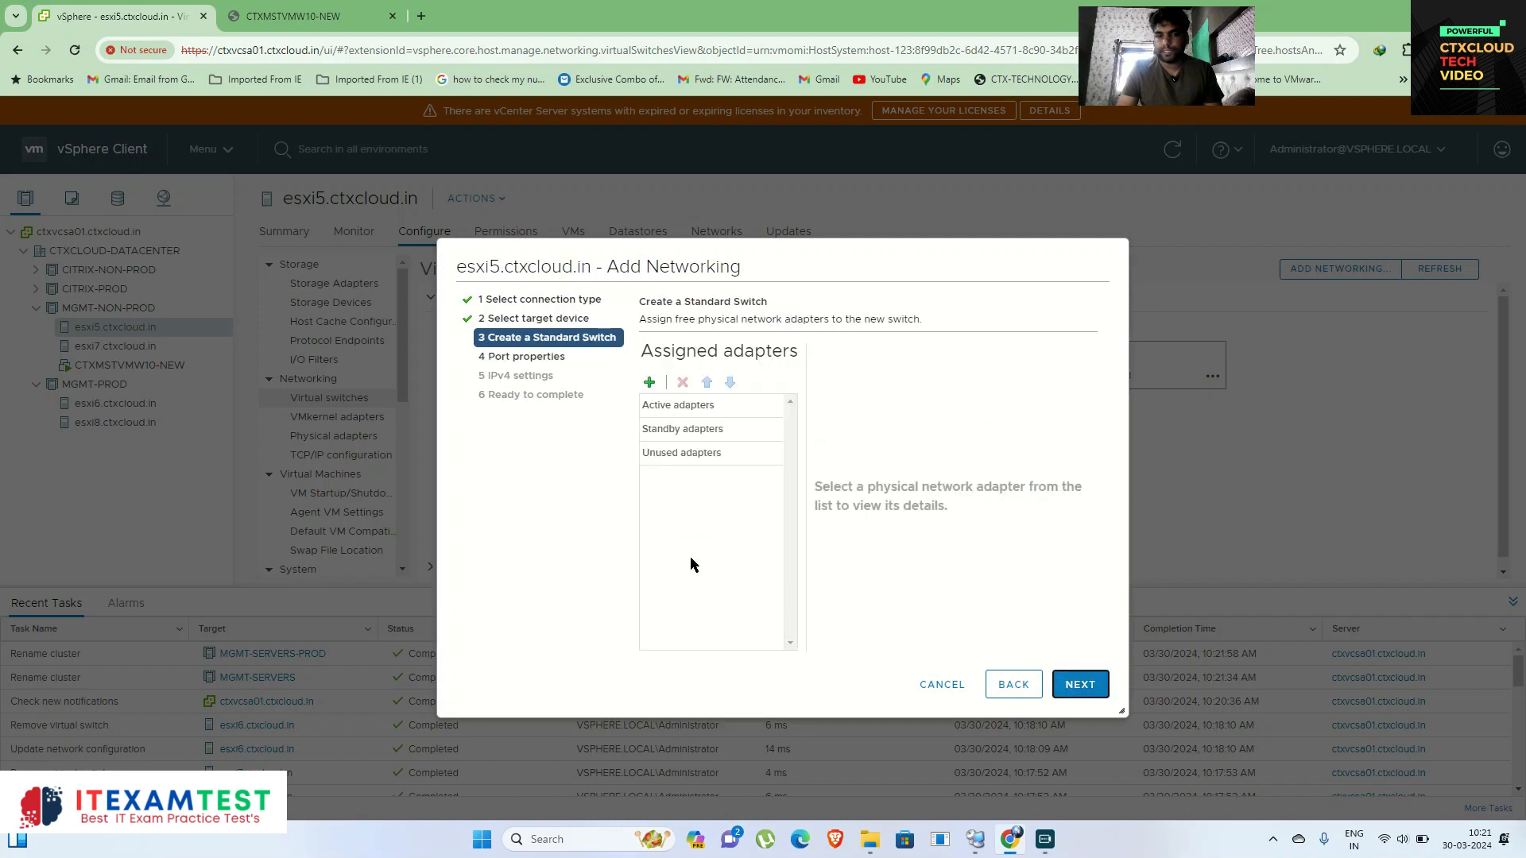
Assign physical adapter vmnic4 to the new standard switch as an active adapter and continue to the port properties.
left_click(651, 382)
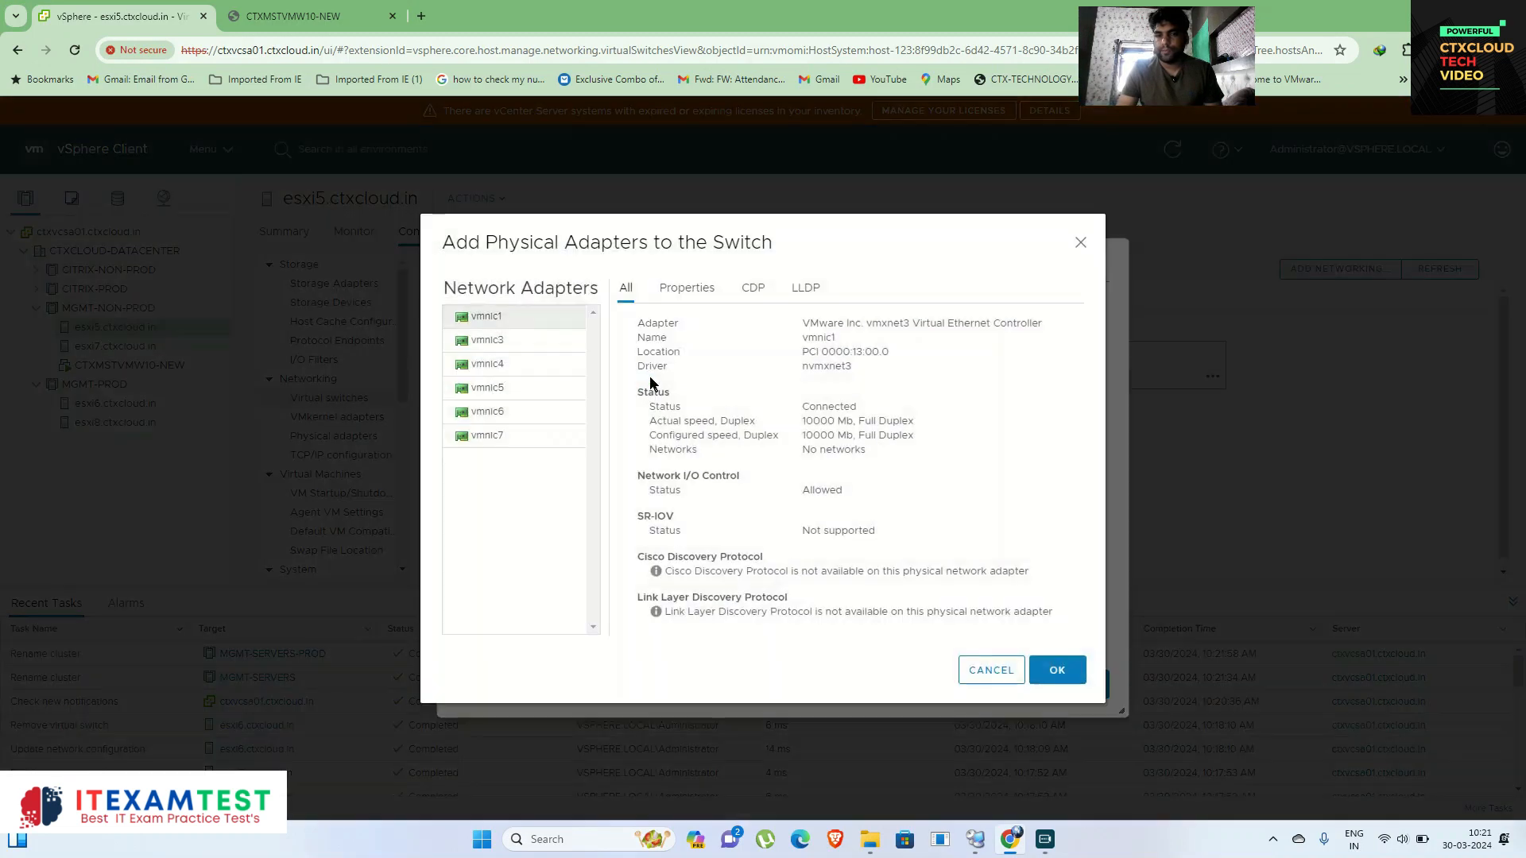
left_click(520, 367)
left_click(1057, 670)
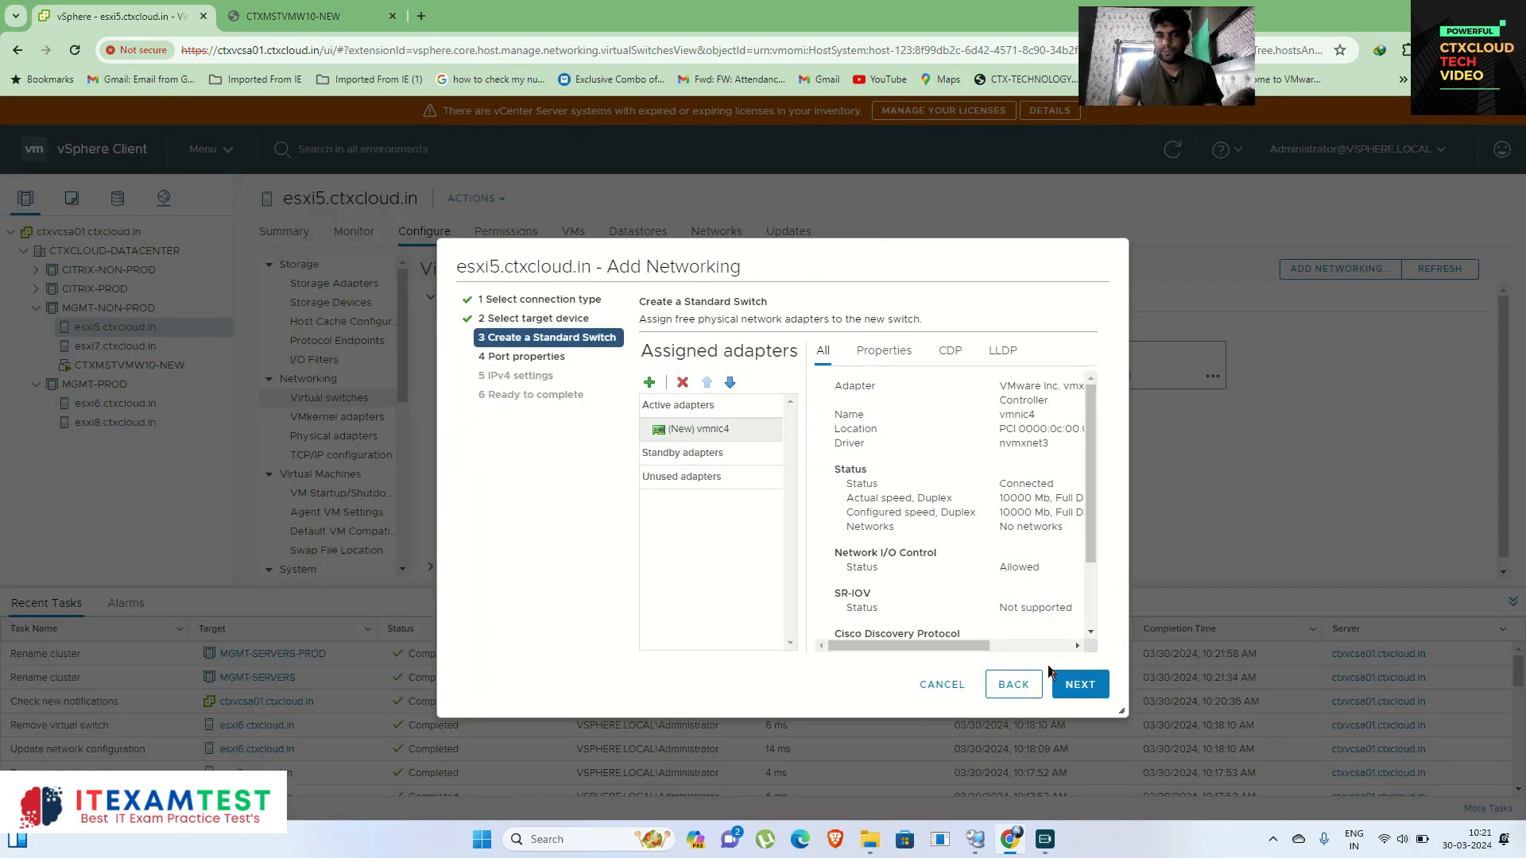
left_click(1090, 688)
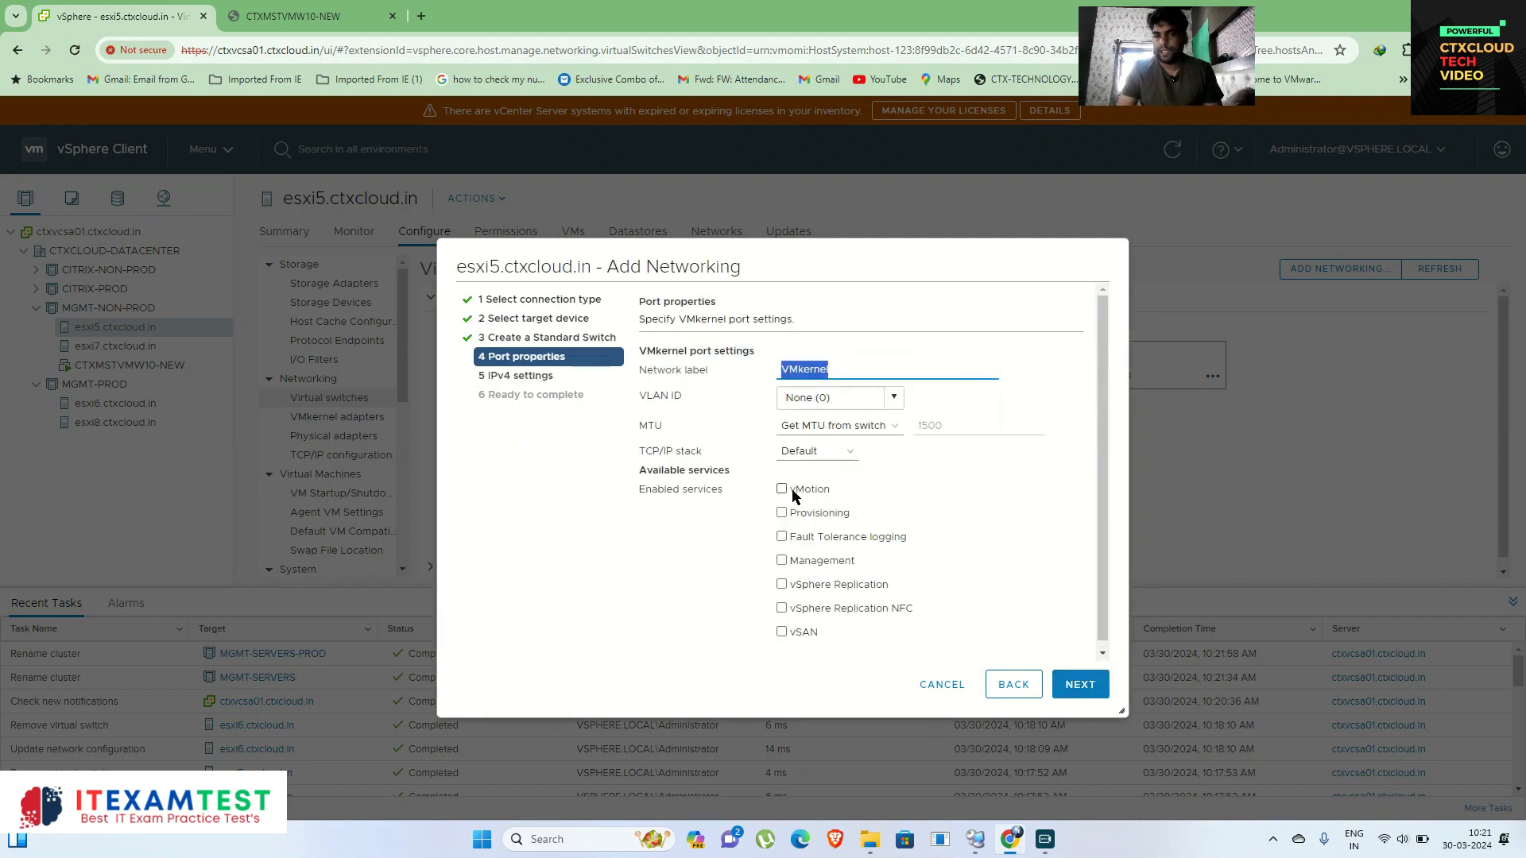
Enable the vMotion service on the VMkernel port and set its network label to vMotion.
left_click_drag(793, 491, 878, 495)
key("ctrl+c")
left_click(782, 489)
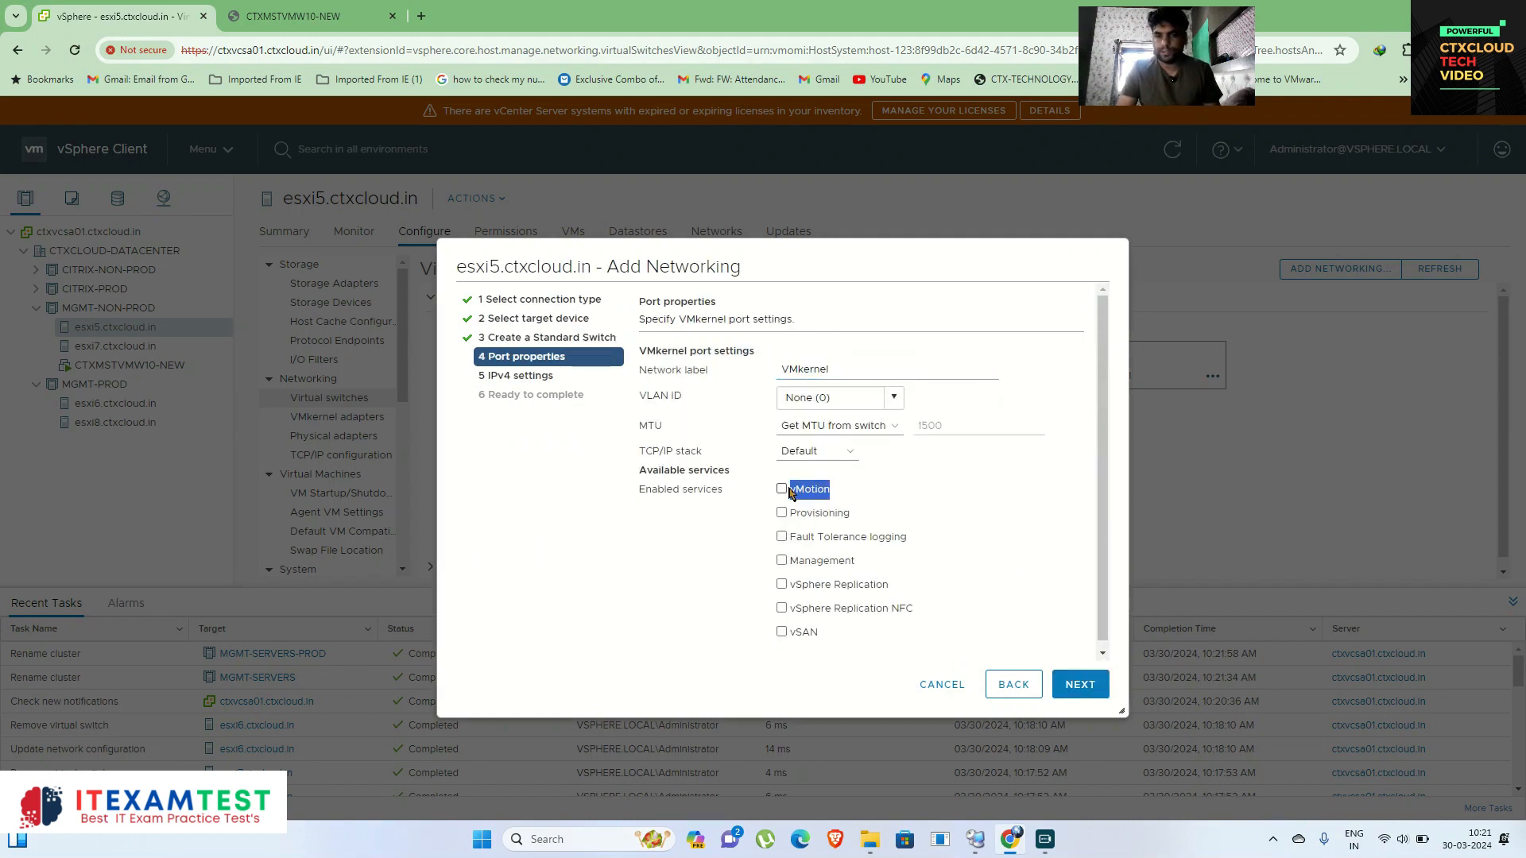
double_click(873, 366)
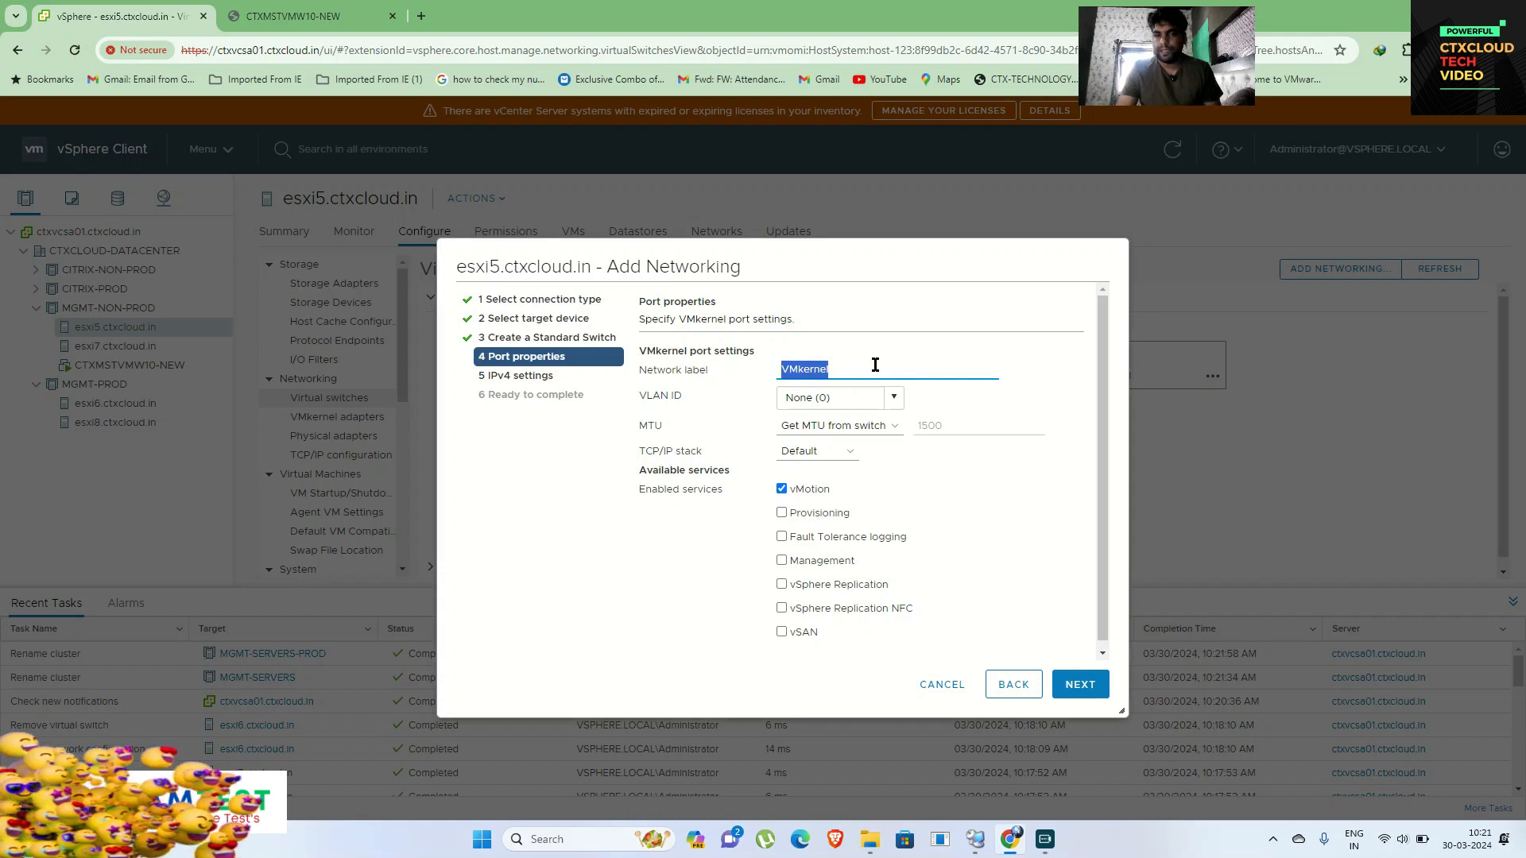
key("BackSpace")
key("ctrl+v")
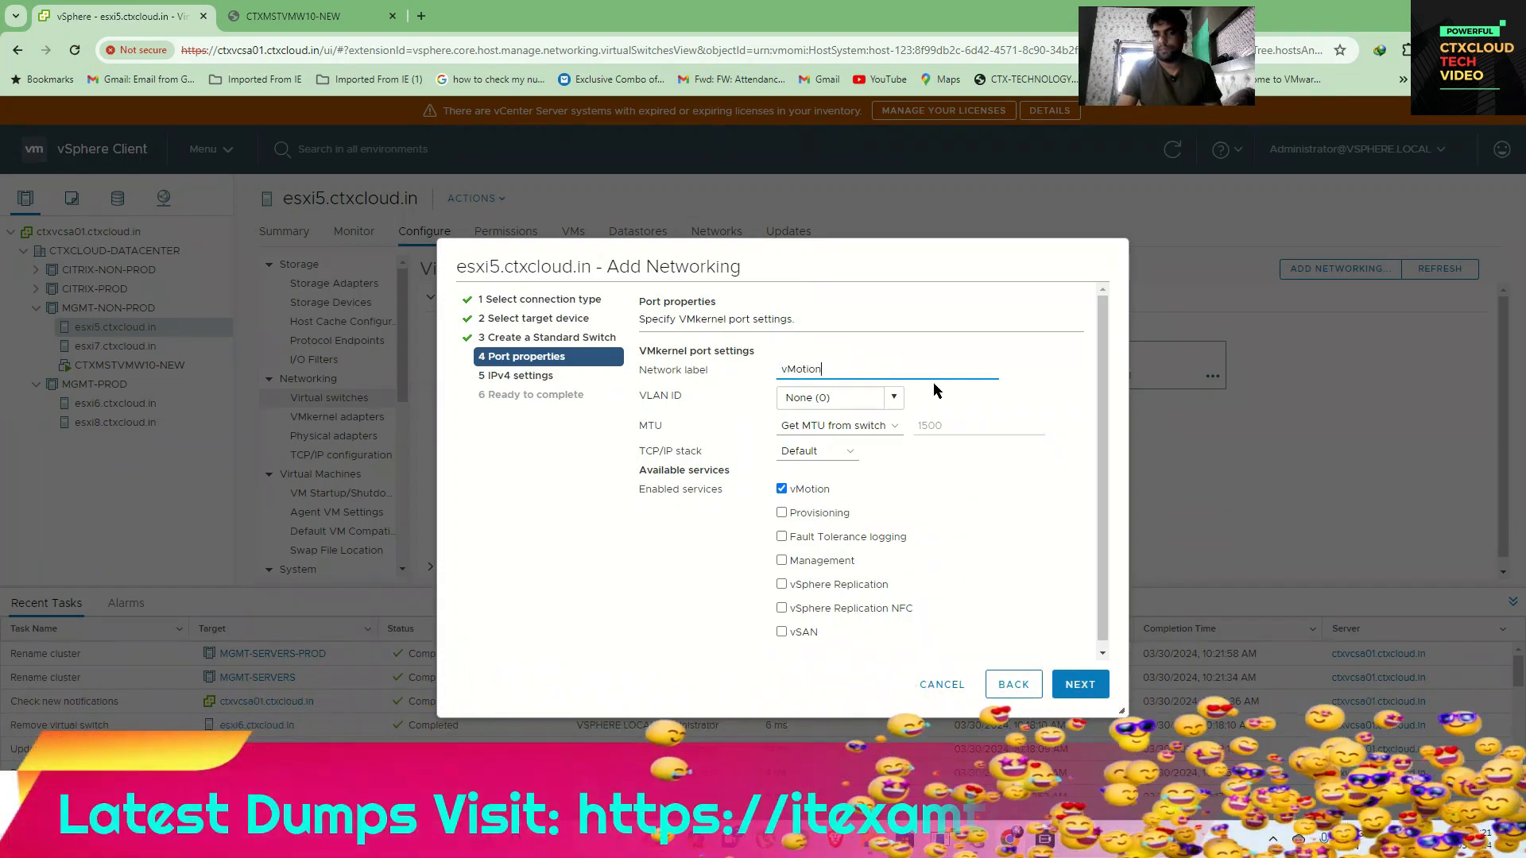
Give the esxi5 VMkernel port static IPv4 address 192.168.1.55, subnet mask 255.255.255.0, and override its default gateway with 192.168.1.1.
left_click(1064, 686)
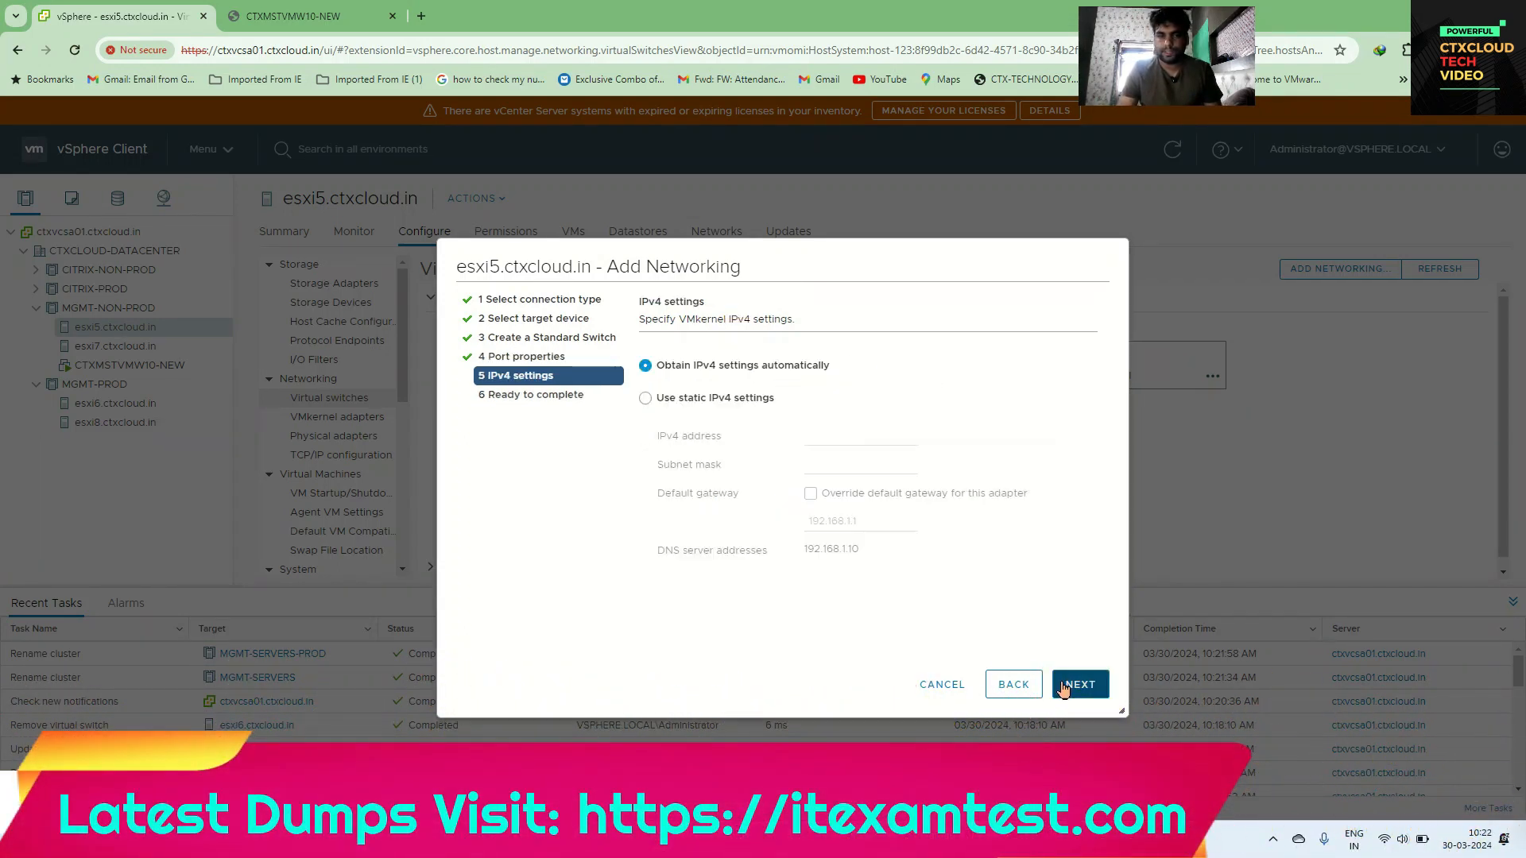
left_click(645, 400)
left_click(831, 436)
type("192.168.1.55")
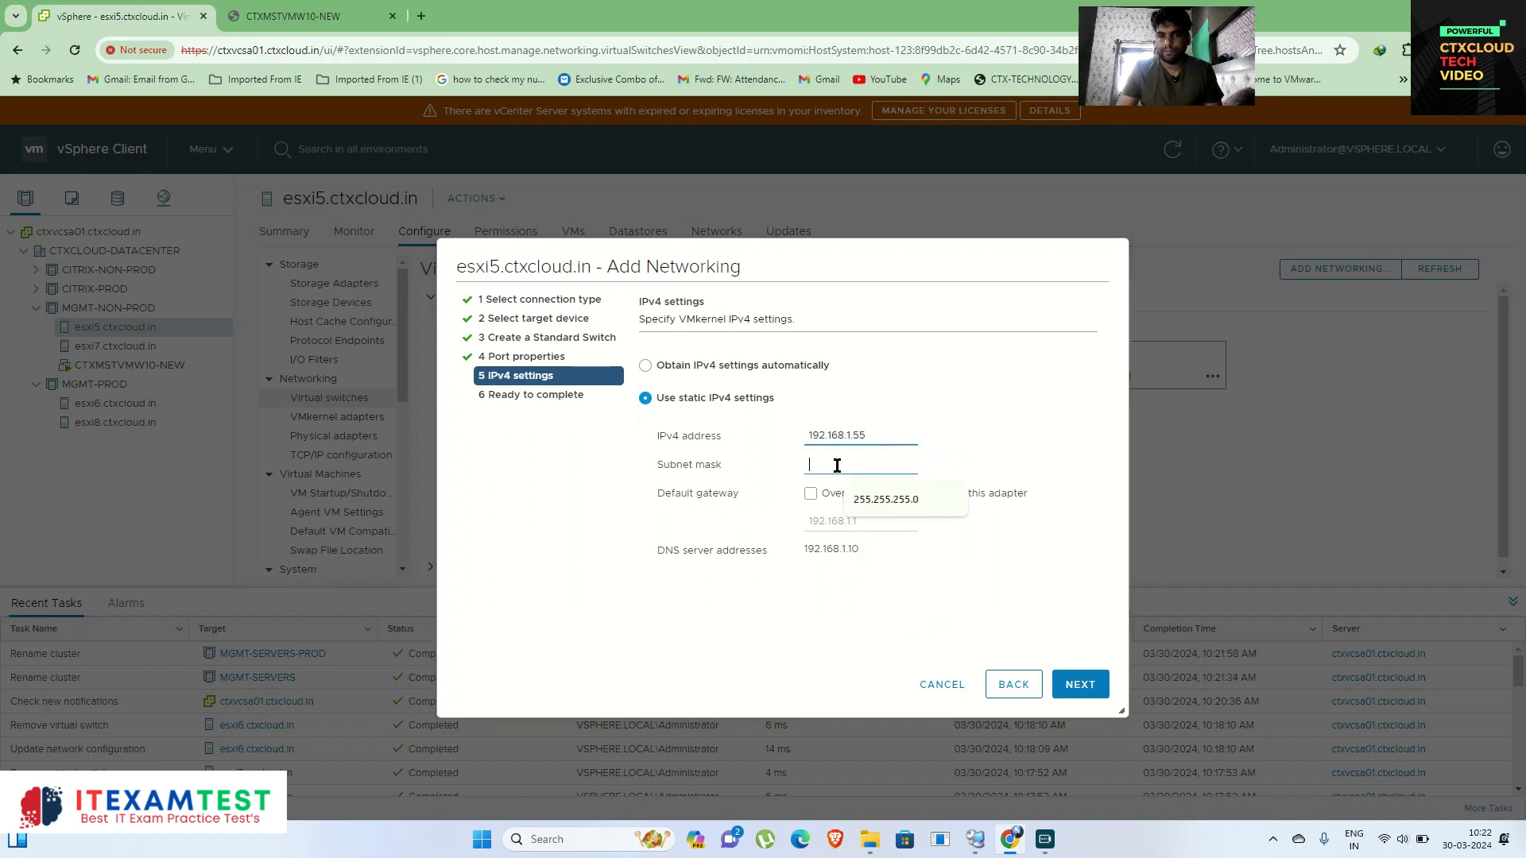
left_click(837, 466)
left_click(832, 499)
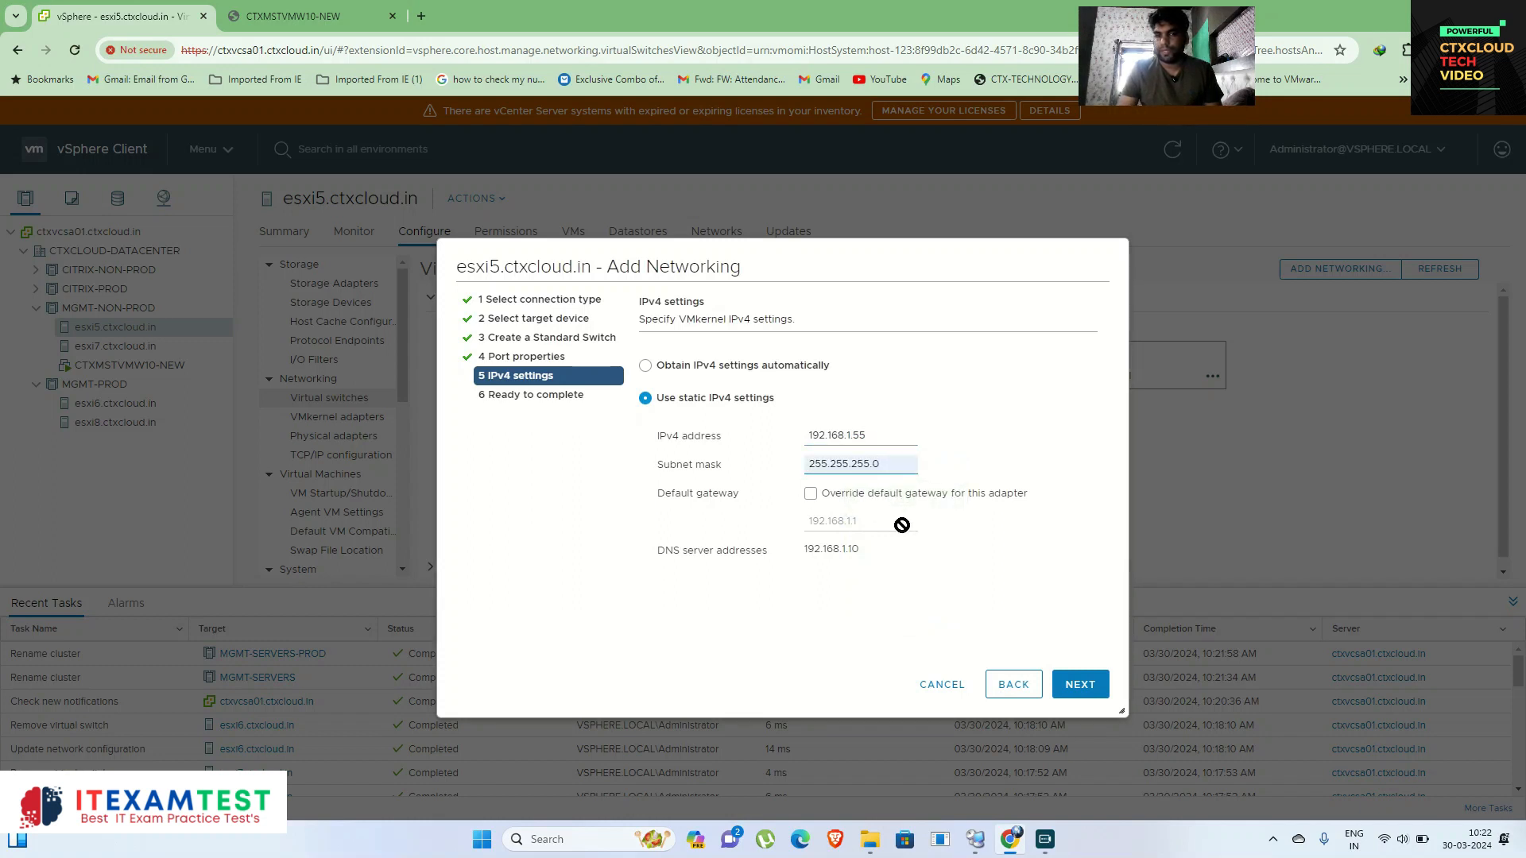
left_click(812, 495)
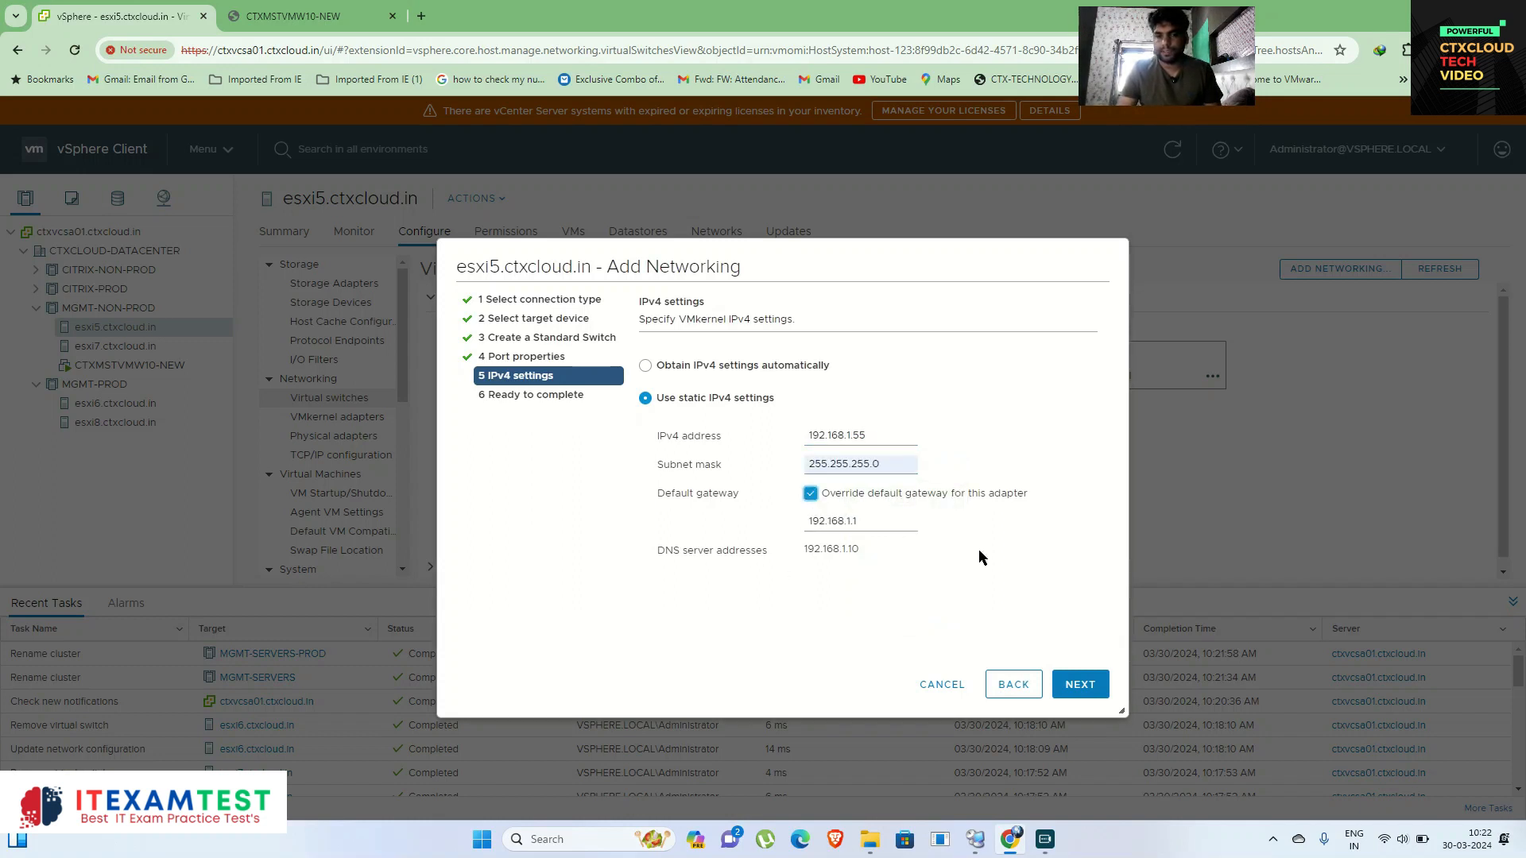
Finish adding the vMotion network on esxi5 and show the details of its new standard switch.
left_click(1078, 684)
left_click(1079, 682)
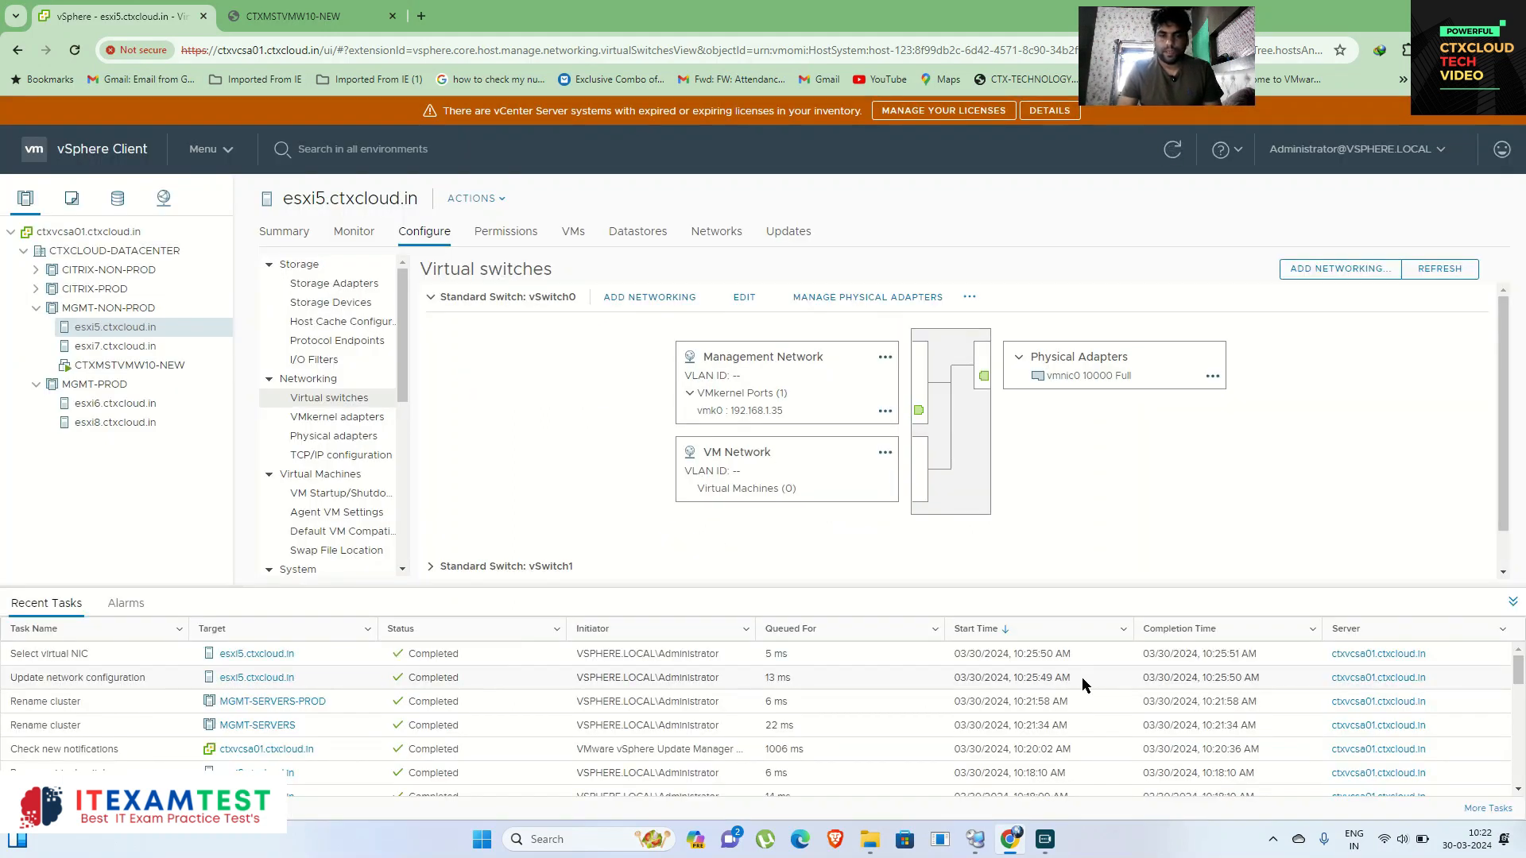
left_click(430, 298)
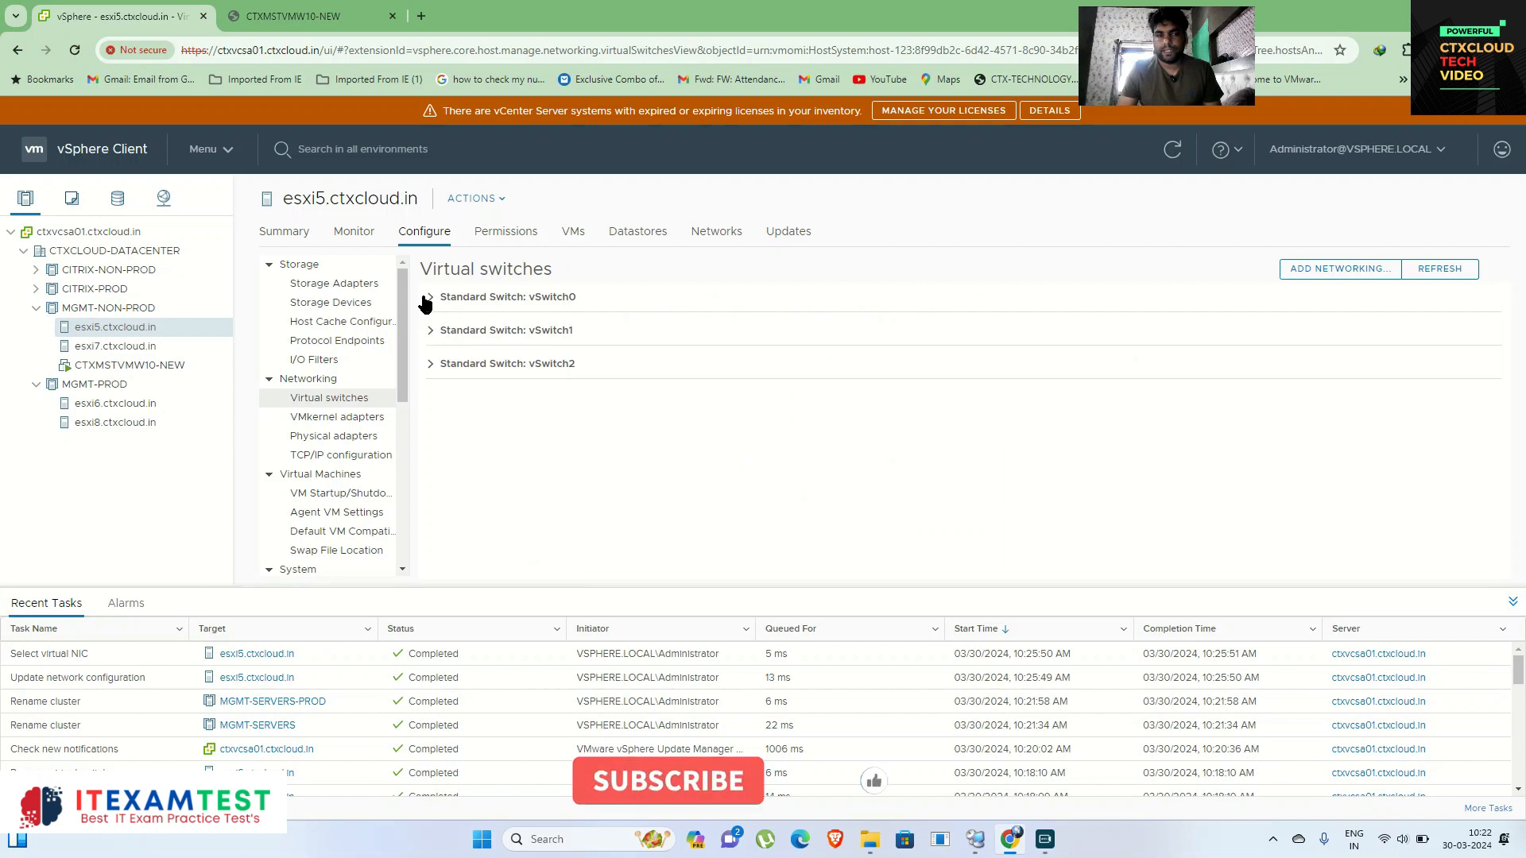
left_click(430, 367)
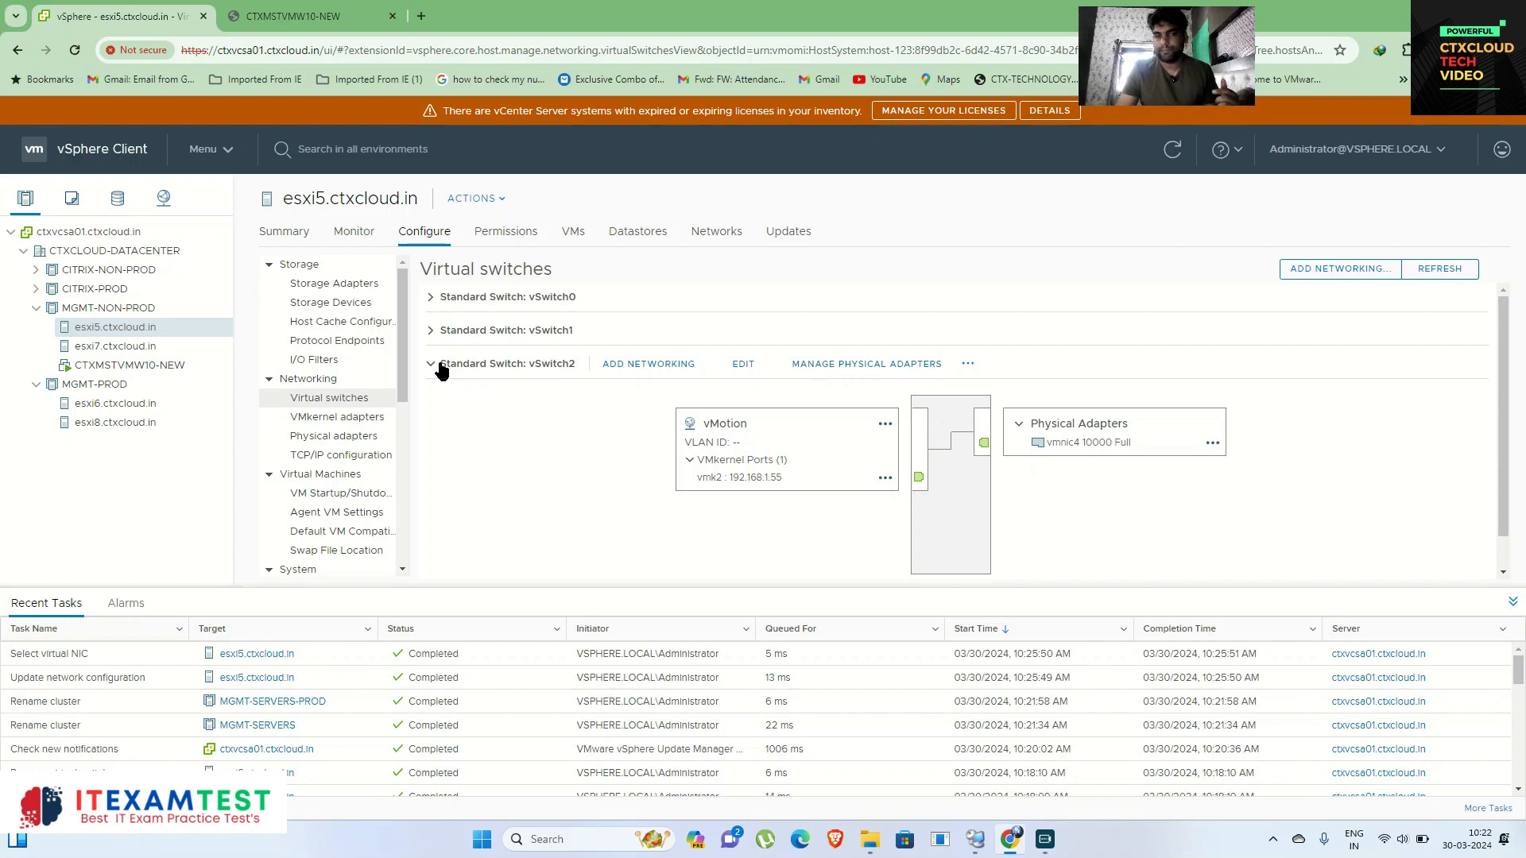
Start adding a VMkernel network adapter on a new standard switch in the virtual switches configuration of esxi7.
left_click(158, 348)
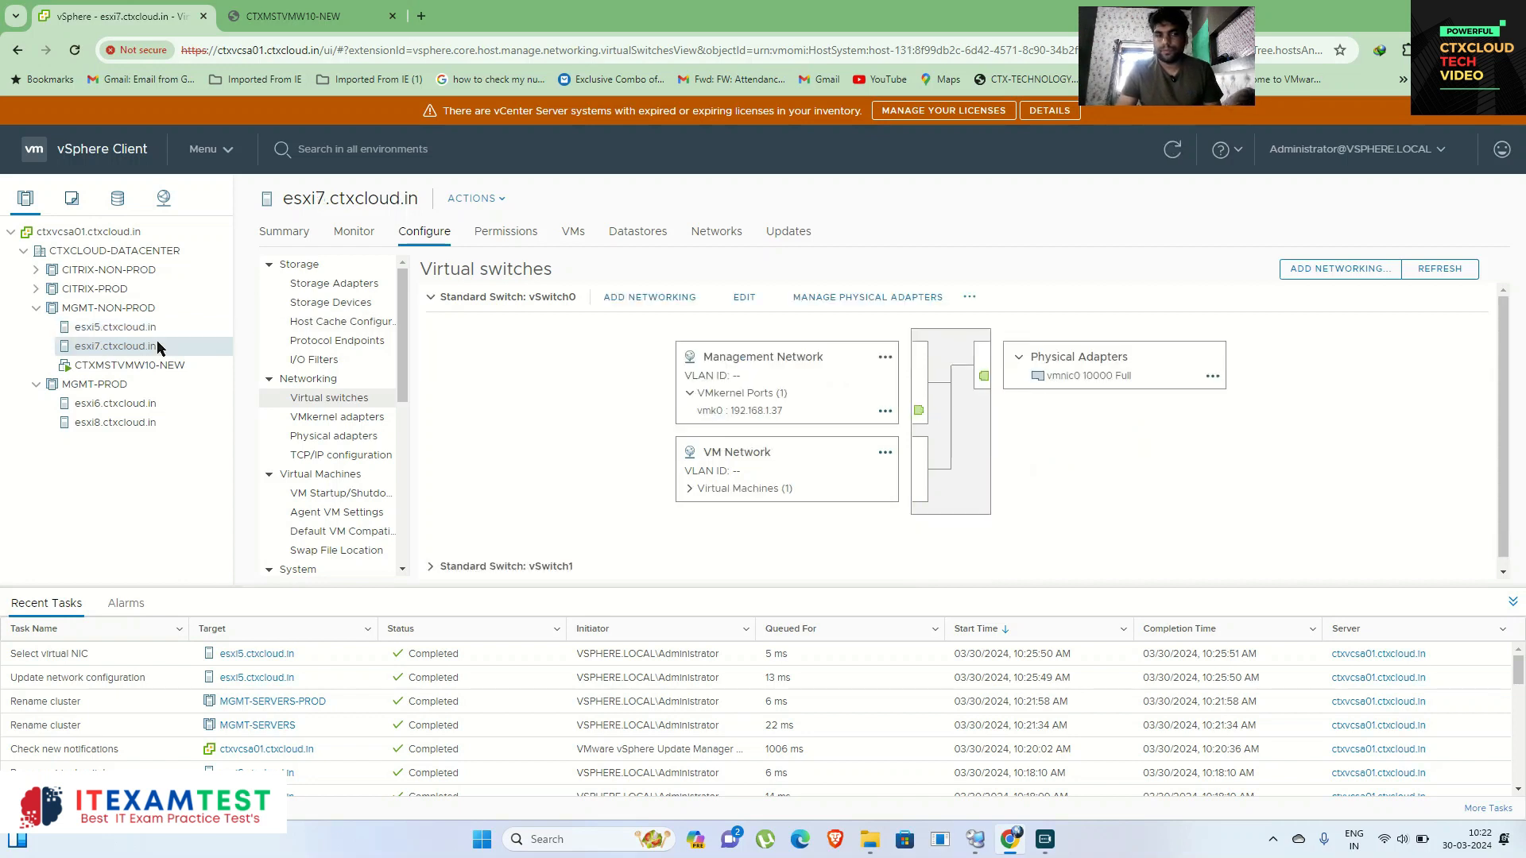
left_click(430, 298)
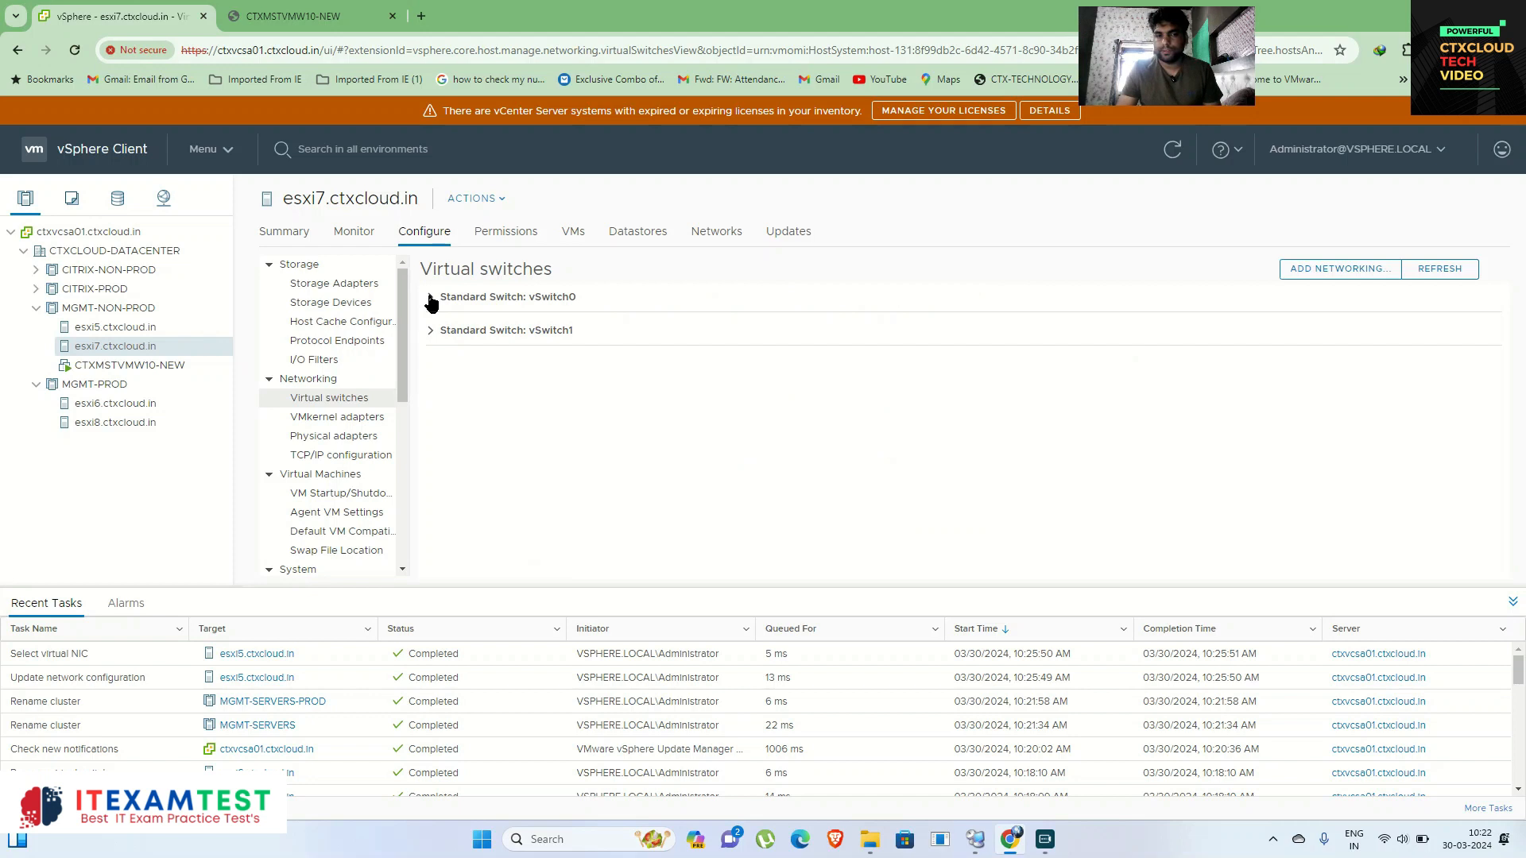
left_click(1338, 270)
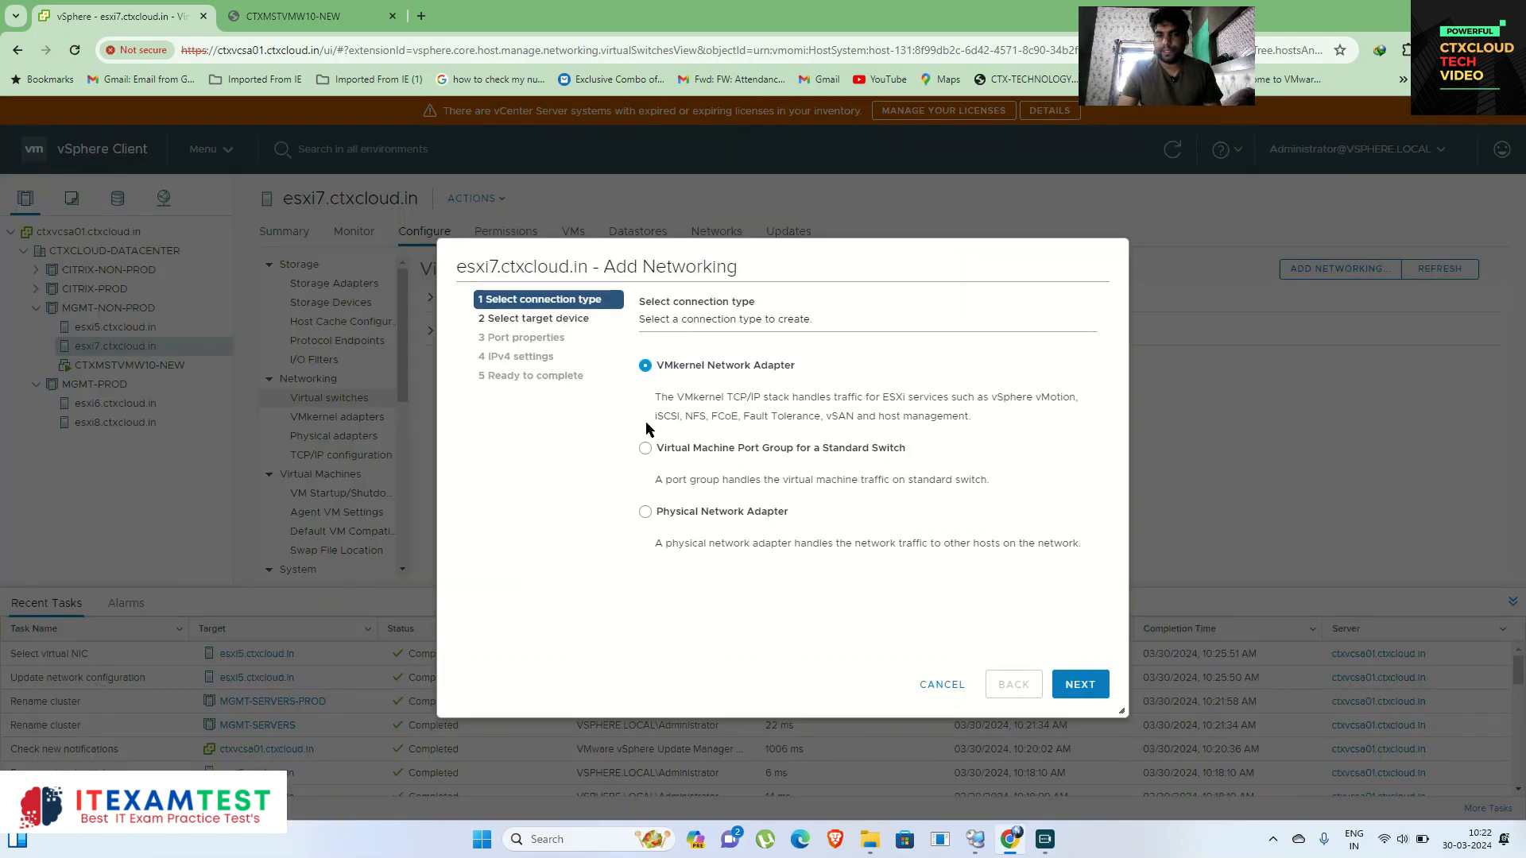
left_click(1080, 684)
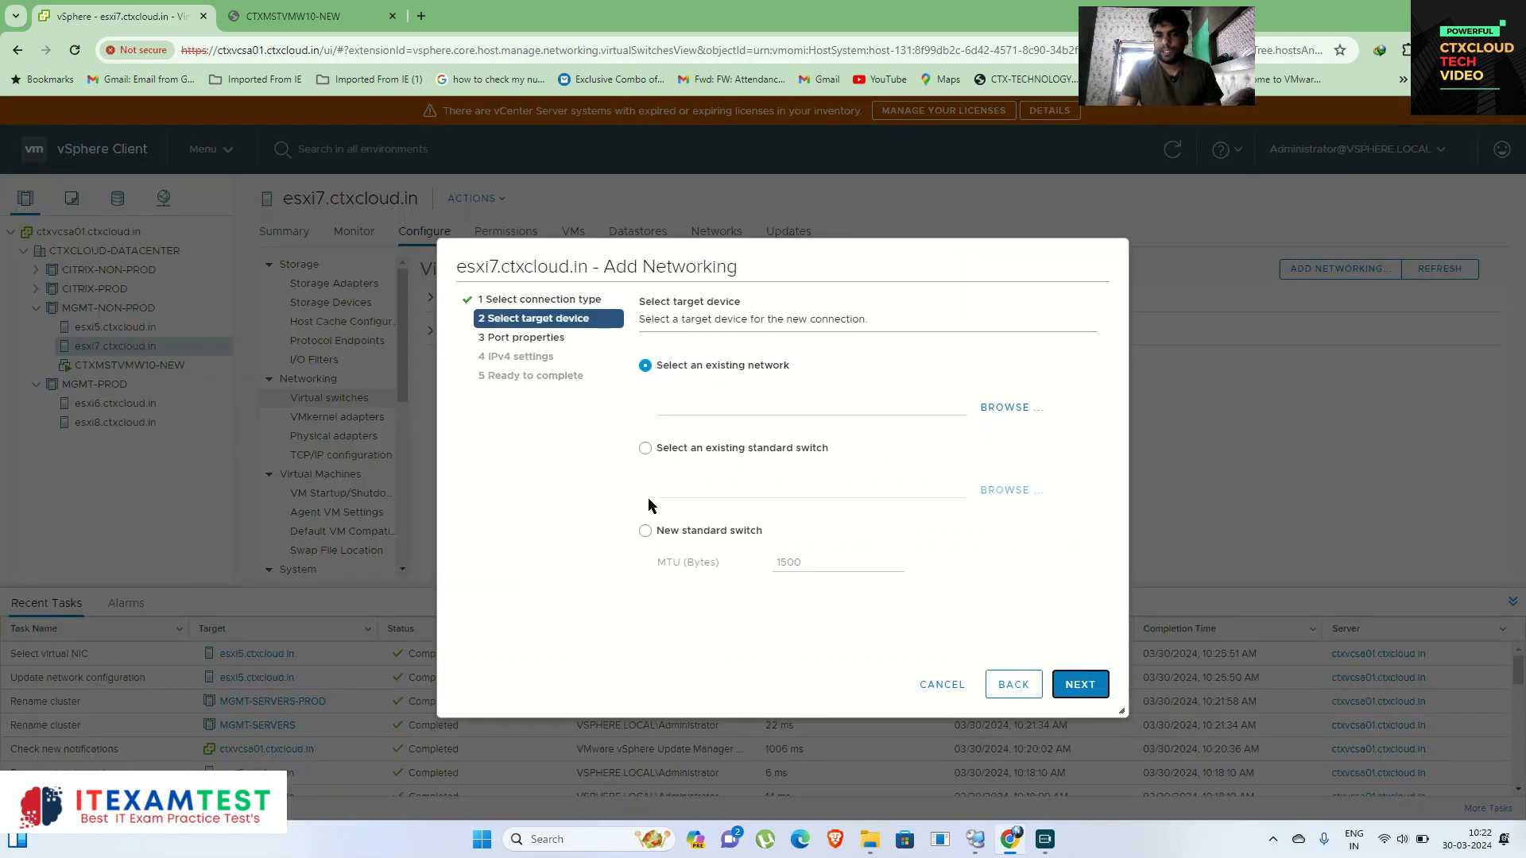
left_click(644, 533)
left_click(1080, 685)
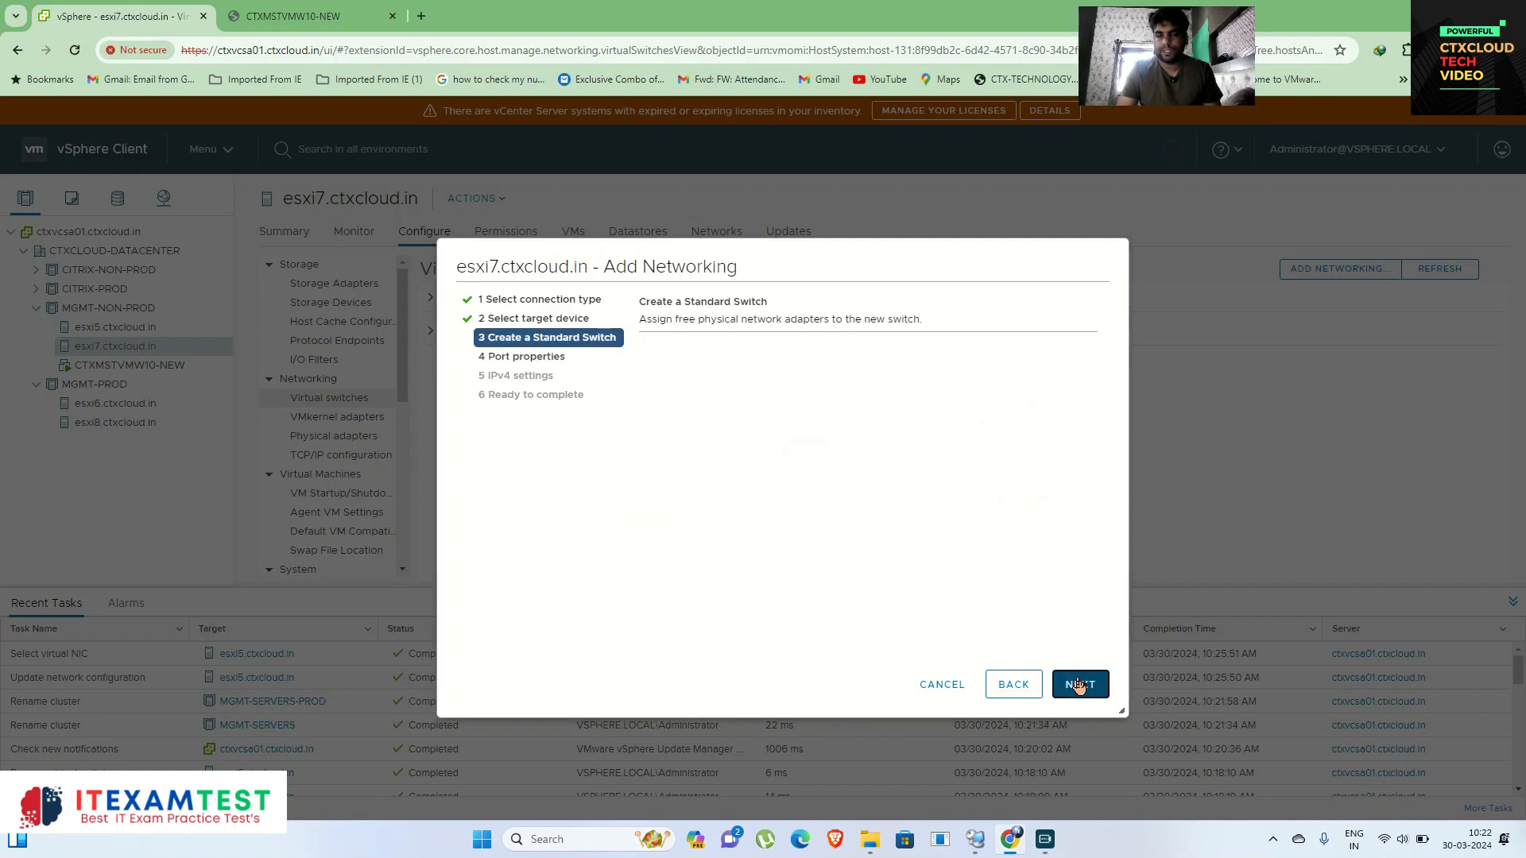
Assign physical adapter vmnic4 to the new esxi7 standard switch as an active adapter and continue to the port properties.
left_click(649, 383)
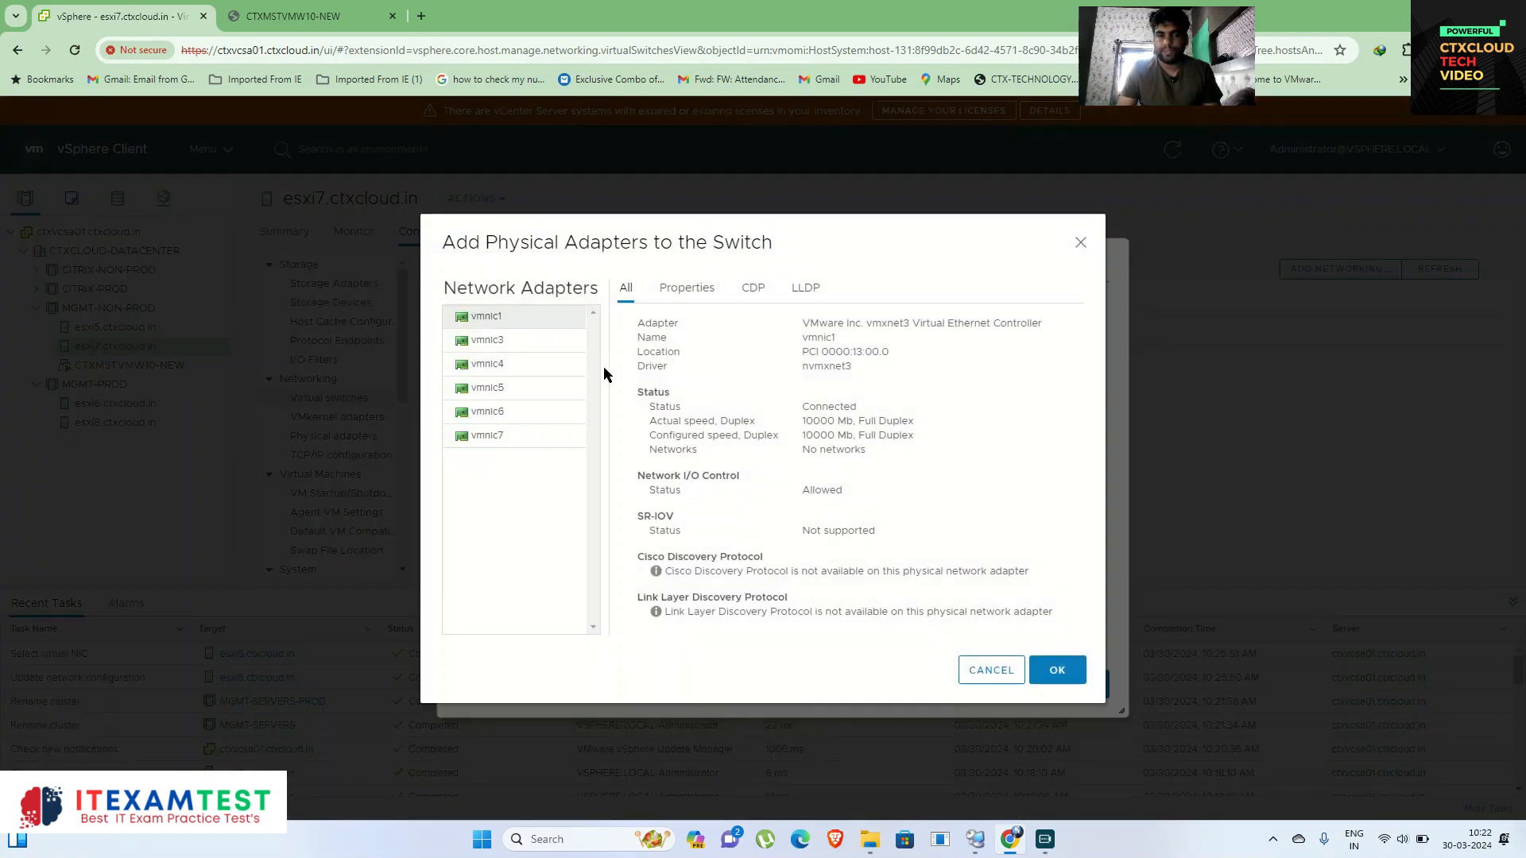
left_click(509, 364)
left_click(1057, 670)
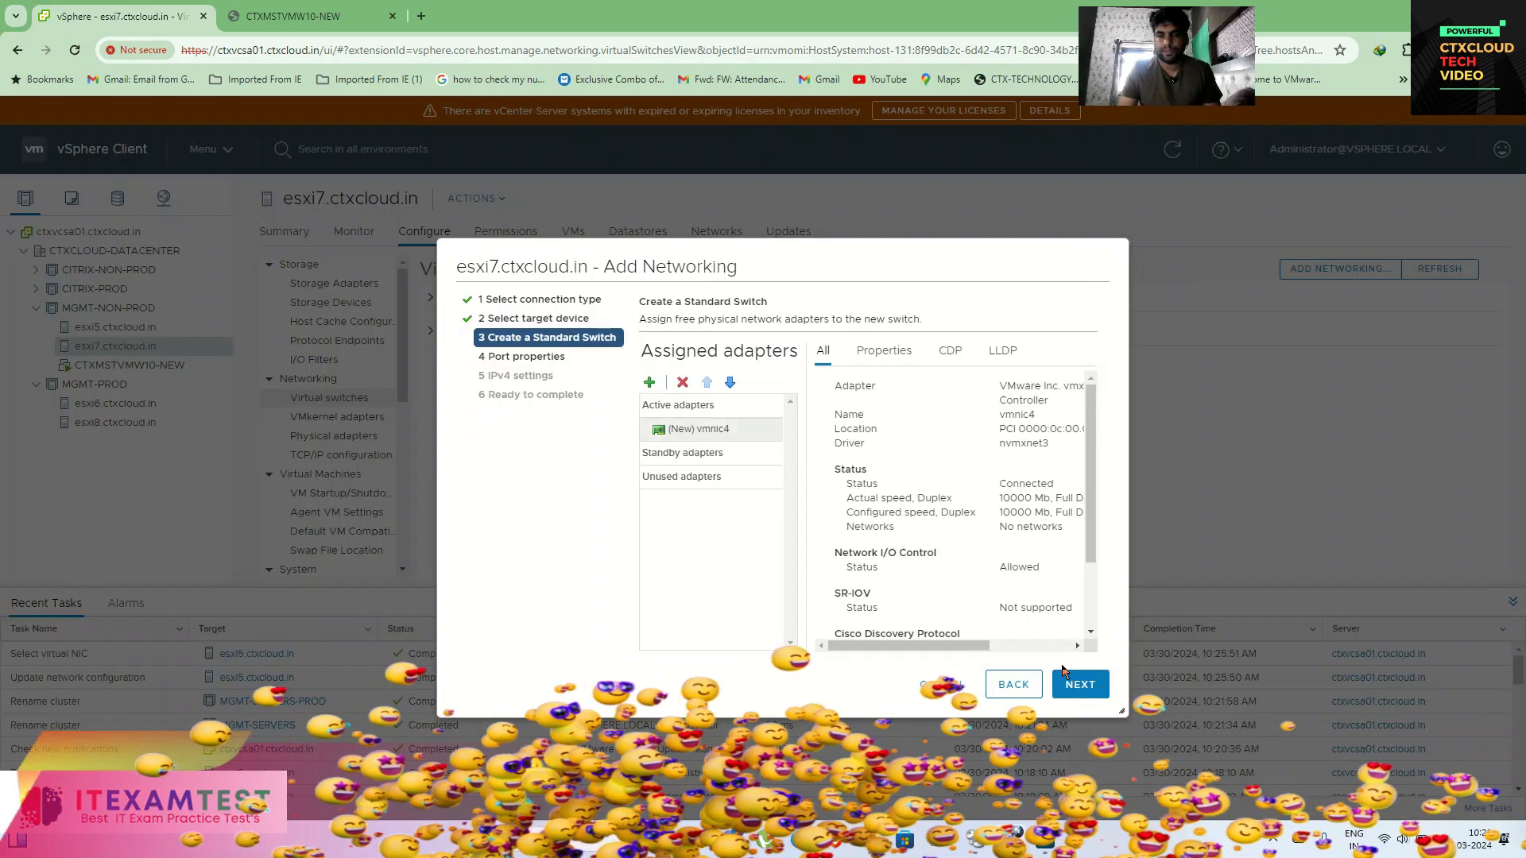
left_click(1073, 685)
Enable the vMotion service on the esxi7 VMkernel port, label its network vMotion, and continue to the IPv4 settings.
left_click_drag(833, 493, 804, 493)
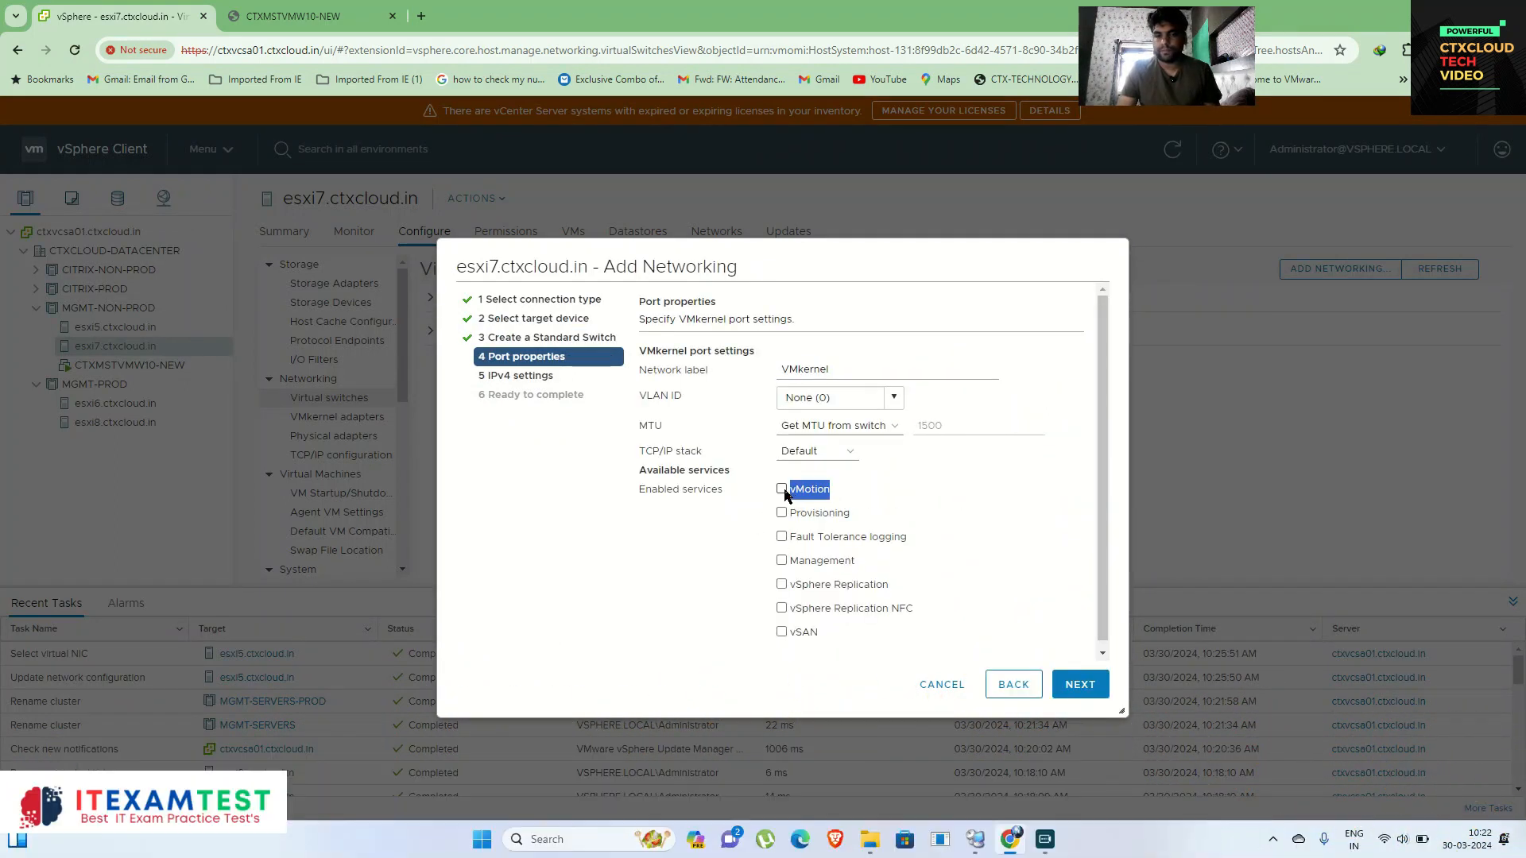
left_click_drag(853, 374, 672, 372)
key("BackSpace")
key("ctrl+v")
left_click(1081, 680)
Give the esxi7 VMkernel port static IPv4 address 192.168.1.57, subnet mask 255.255.255.0, and override its default gateway with 192.168.1.1.
left_click(645, 399)
left_click(822, 434)
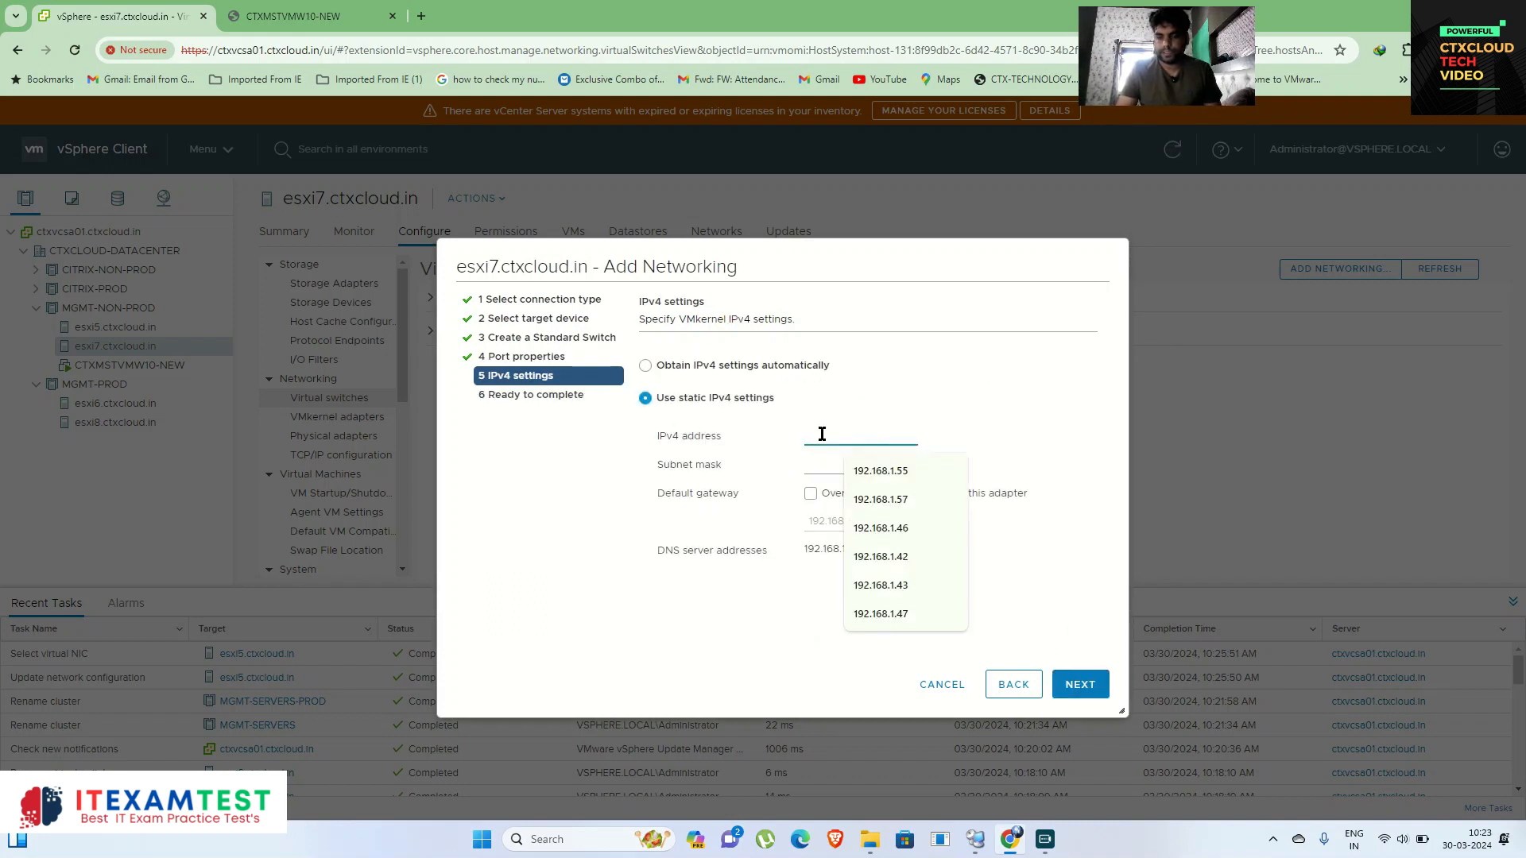
type("192.168.1.57")
left_click(827, 463)
left_click(880, 498)
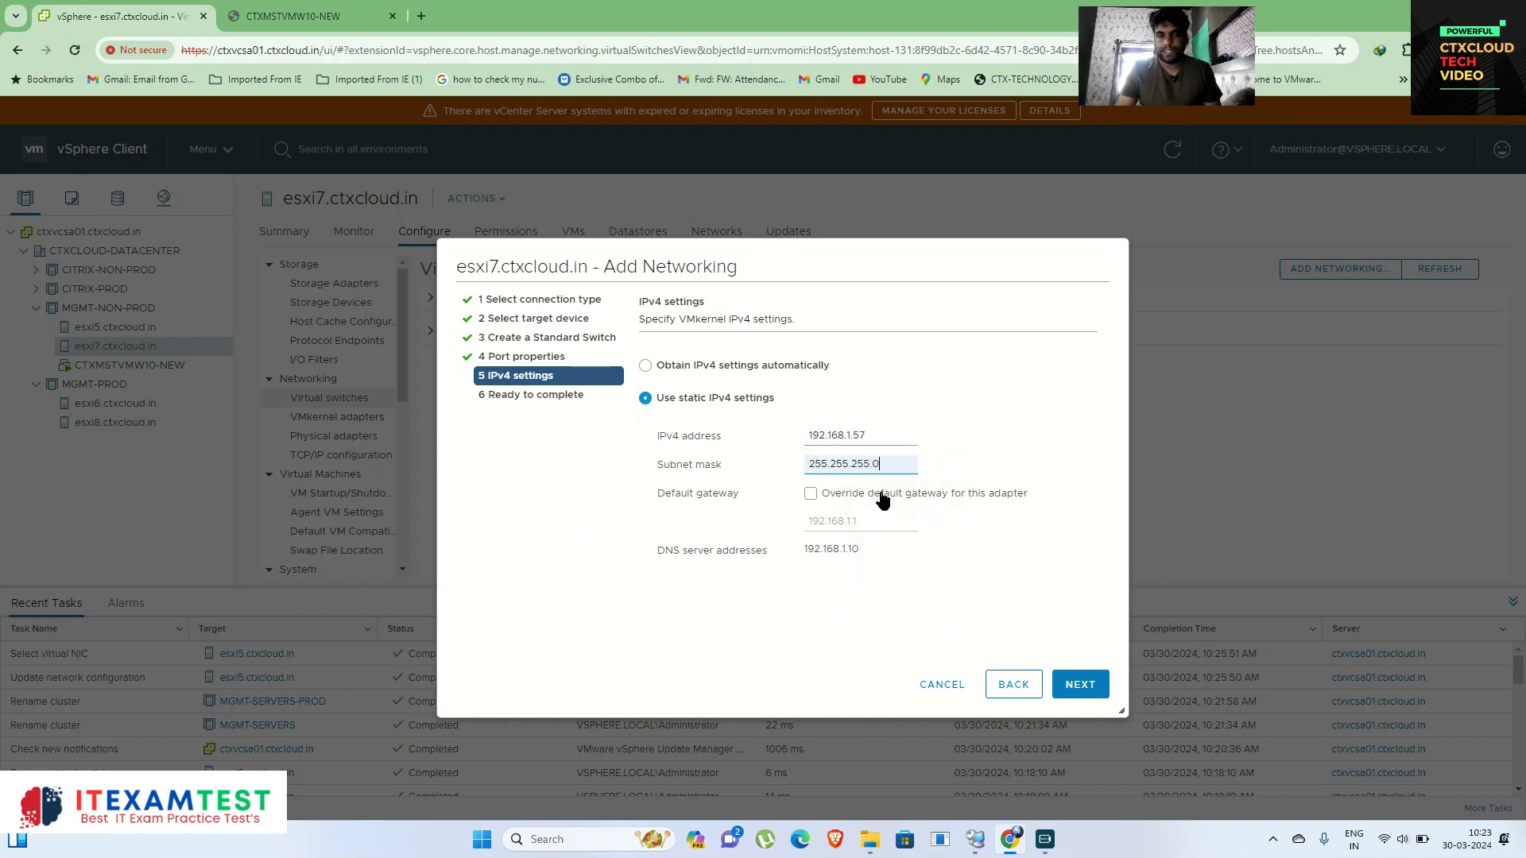
left_click(810, 494)
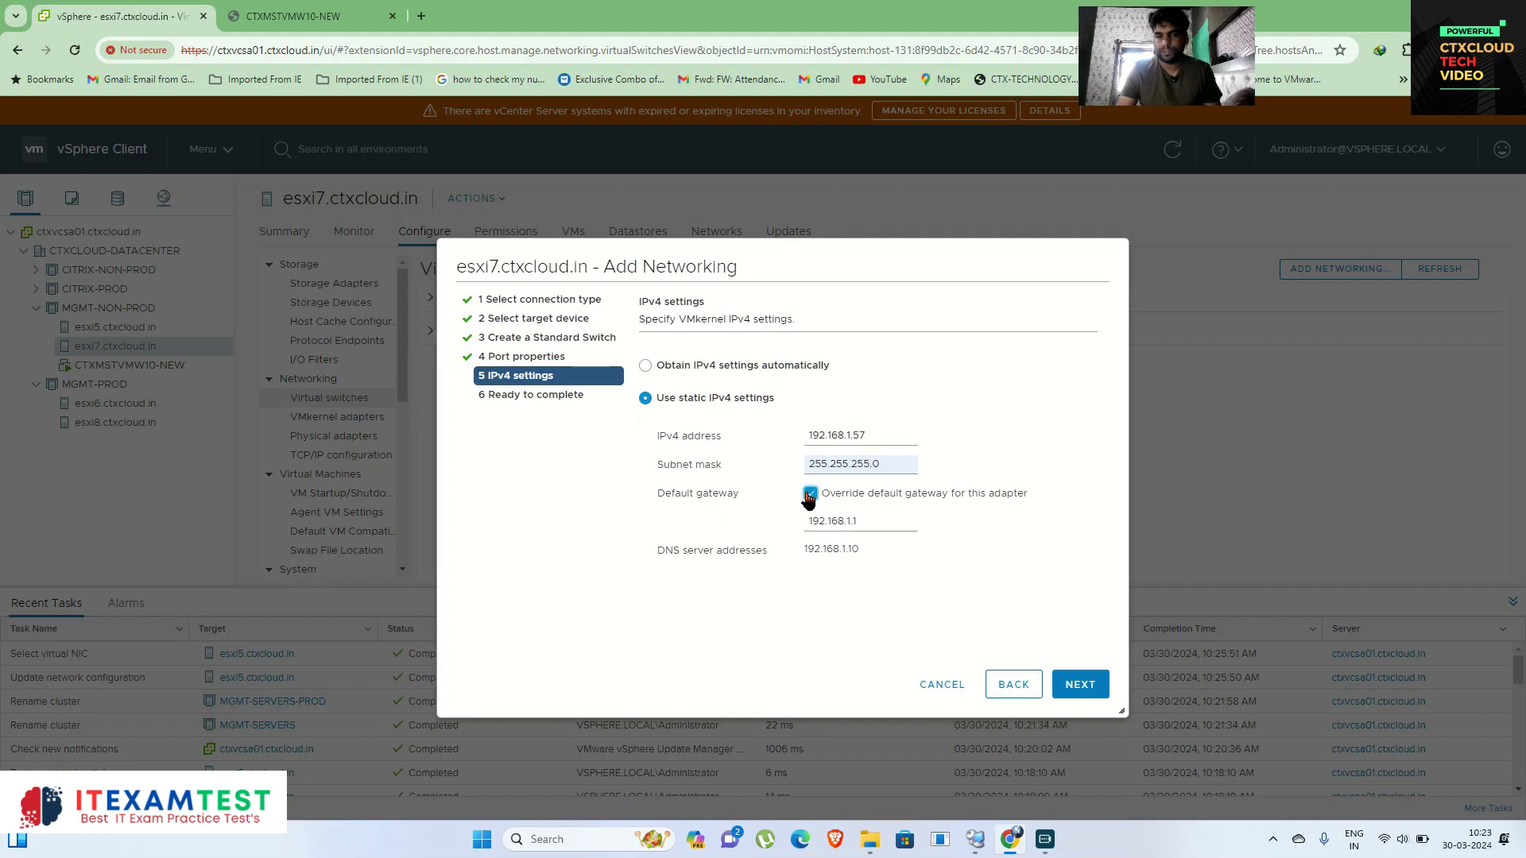
Finish adding the vMotion network on esxi7 and show the details of its new standard switch.
left_click(1080, 684)
left_click(1081, 684)
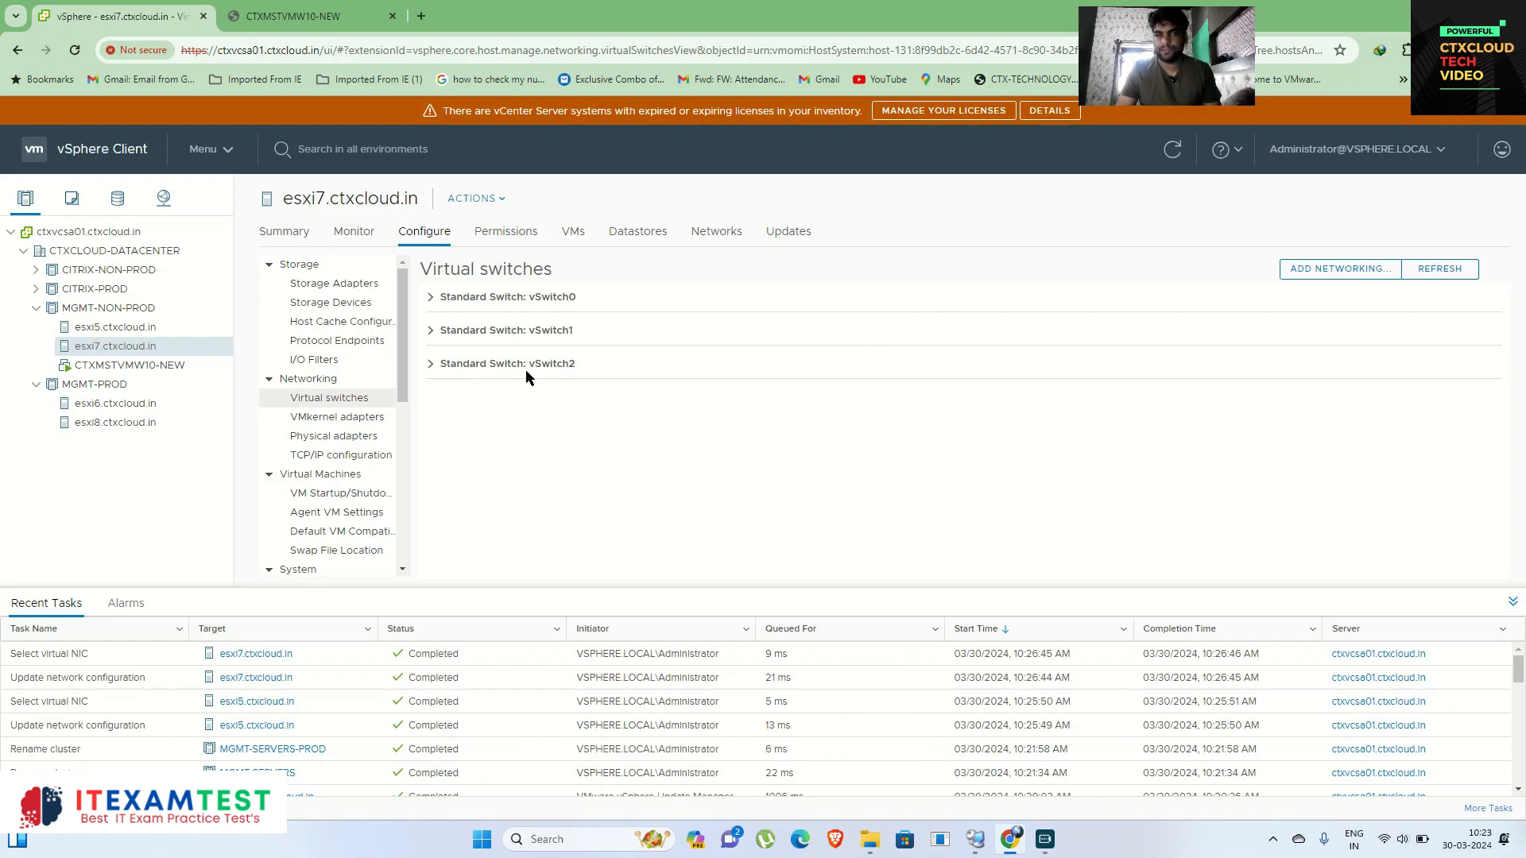
left_click(489, 366)
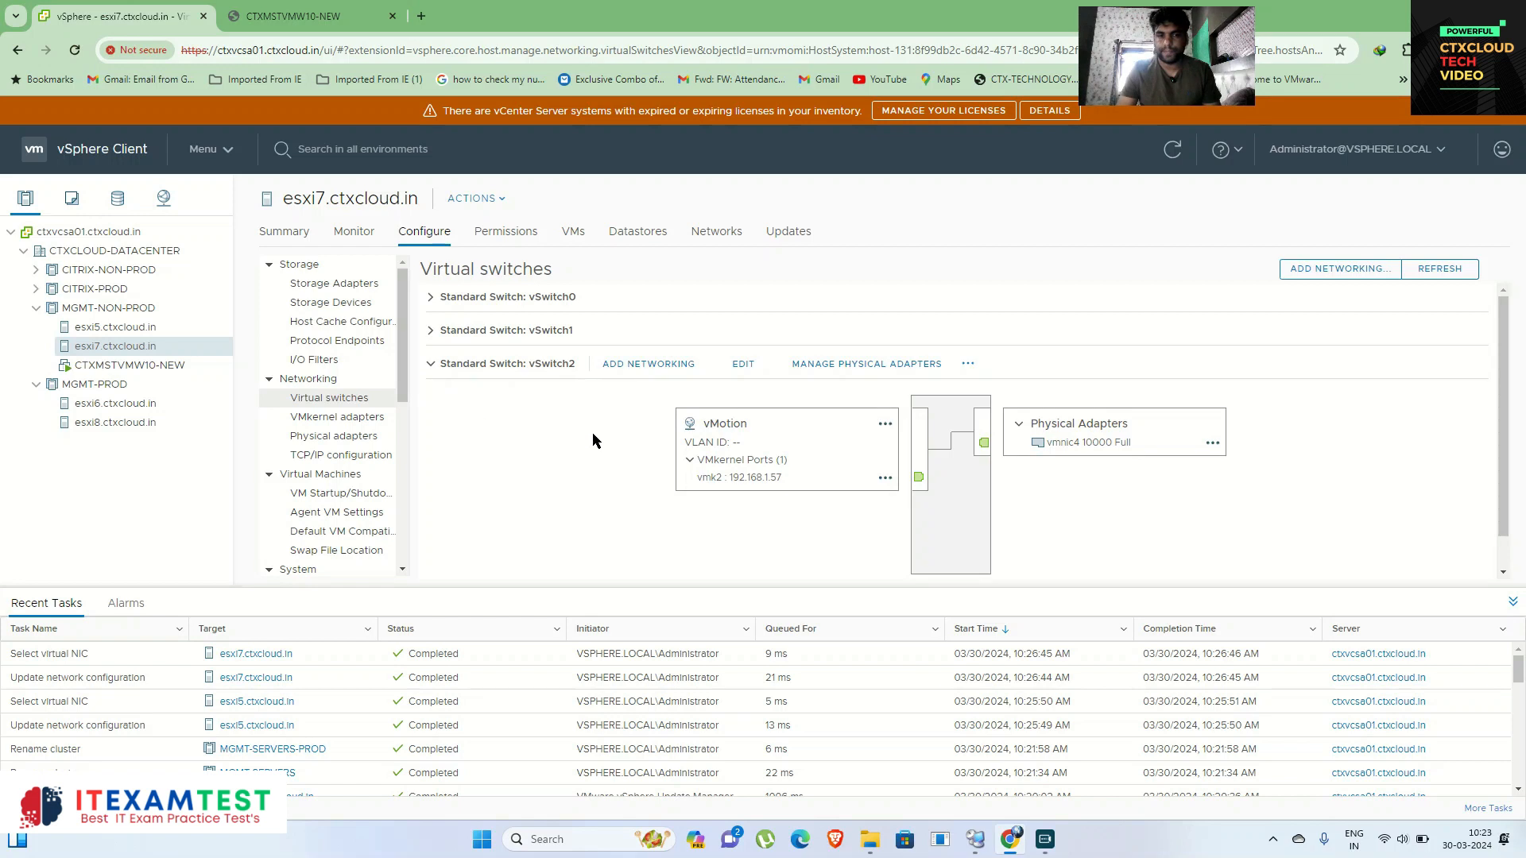
Check which virtual machines are located on hosts esxi7 and esxi5.
left_click(119, 345)
left_click(123, 367)
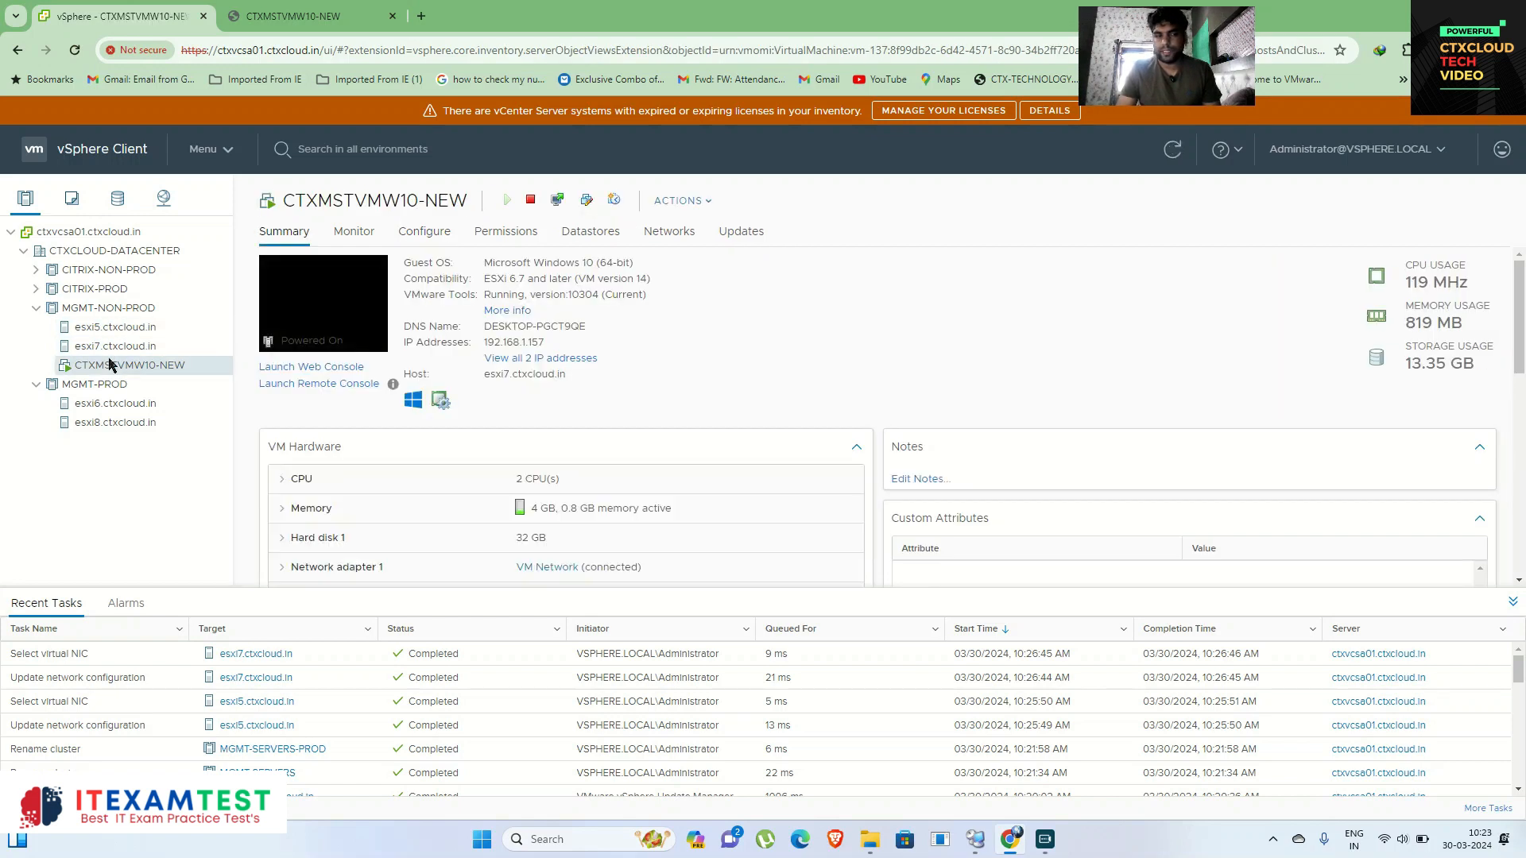
left_click(119, 347)
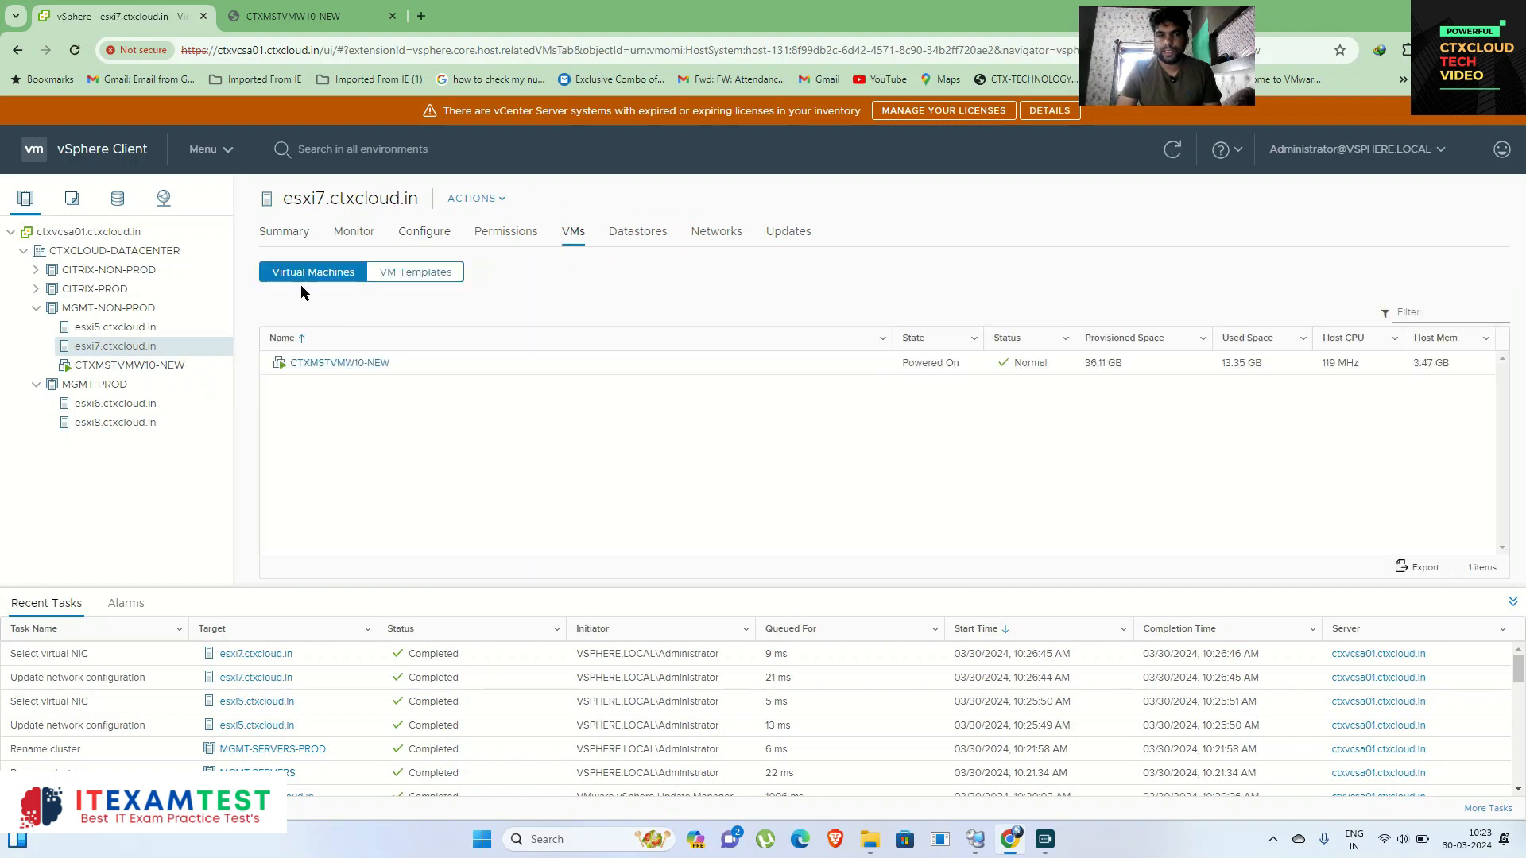
left_click(84, 329)
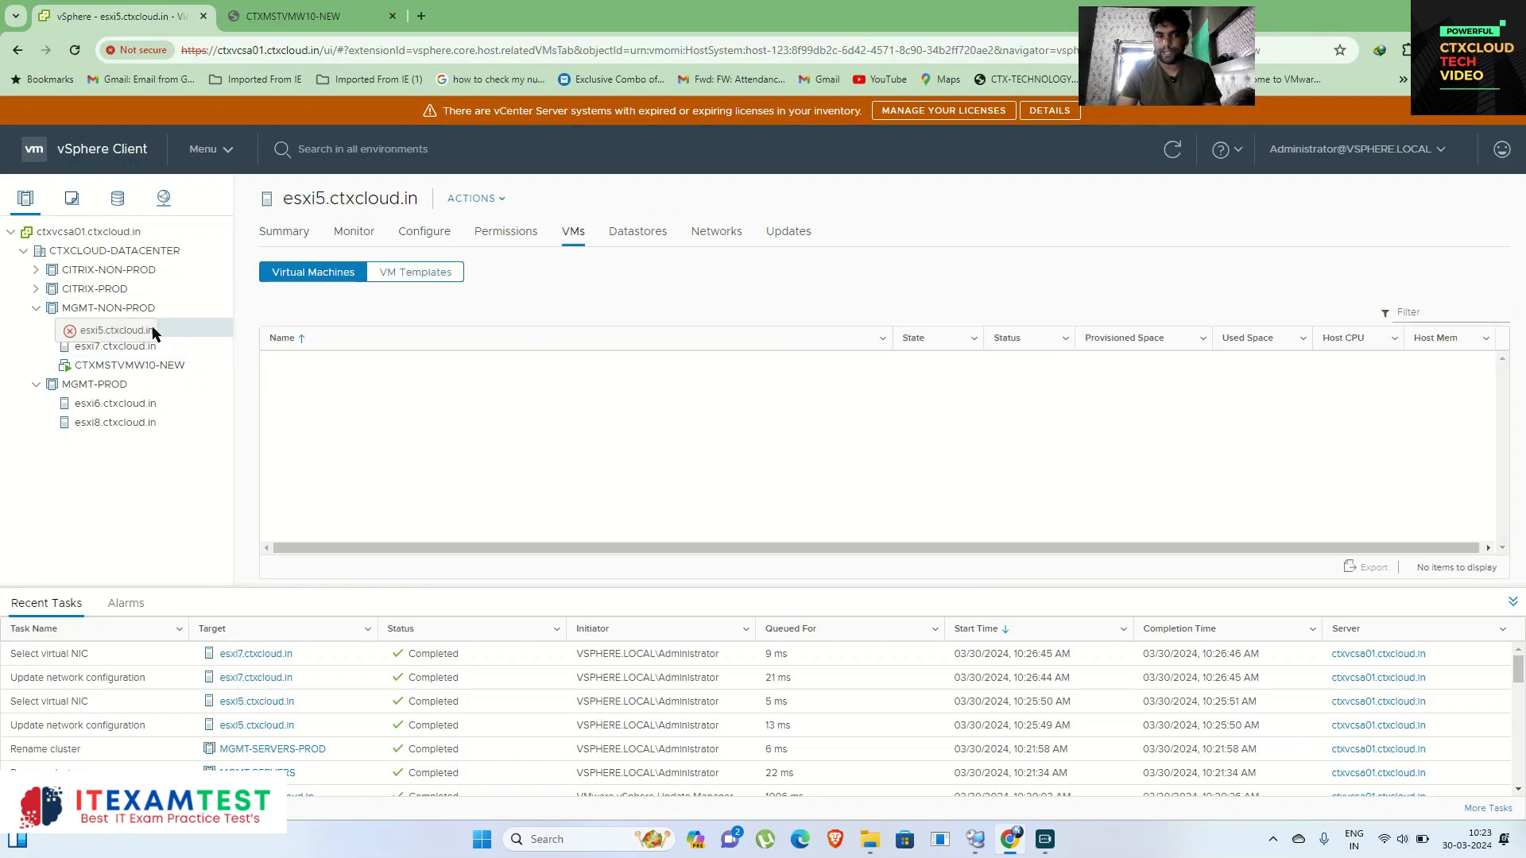
Start migrating CTXMSTVMW10-NEW with a compute-resource-only change, choose esxi5 as the target host, and check its compatibility.
left_click(123, 365)
right_click(123, 365)
mouse_move(301, 374)
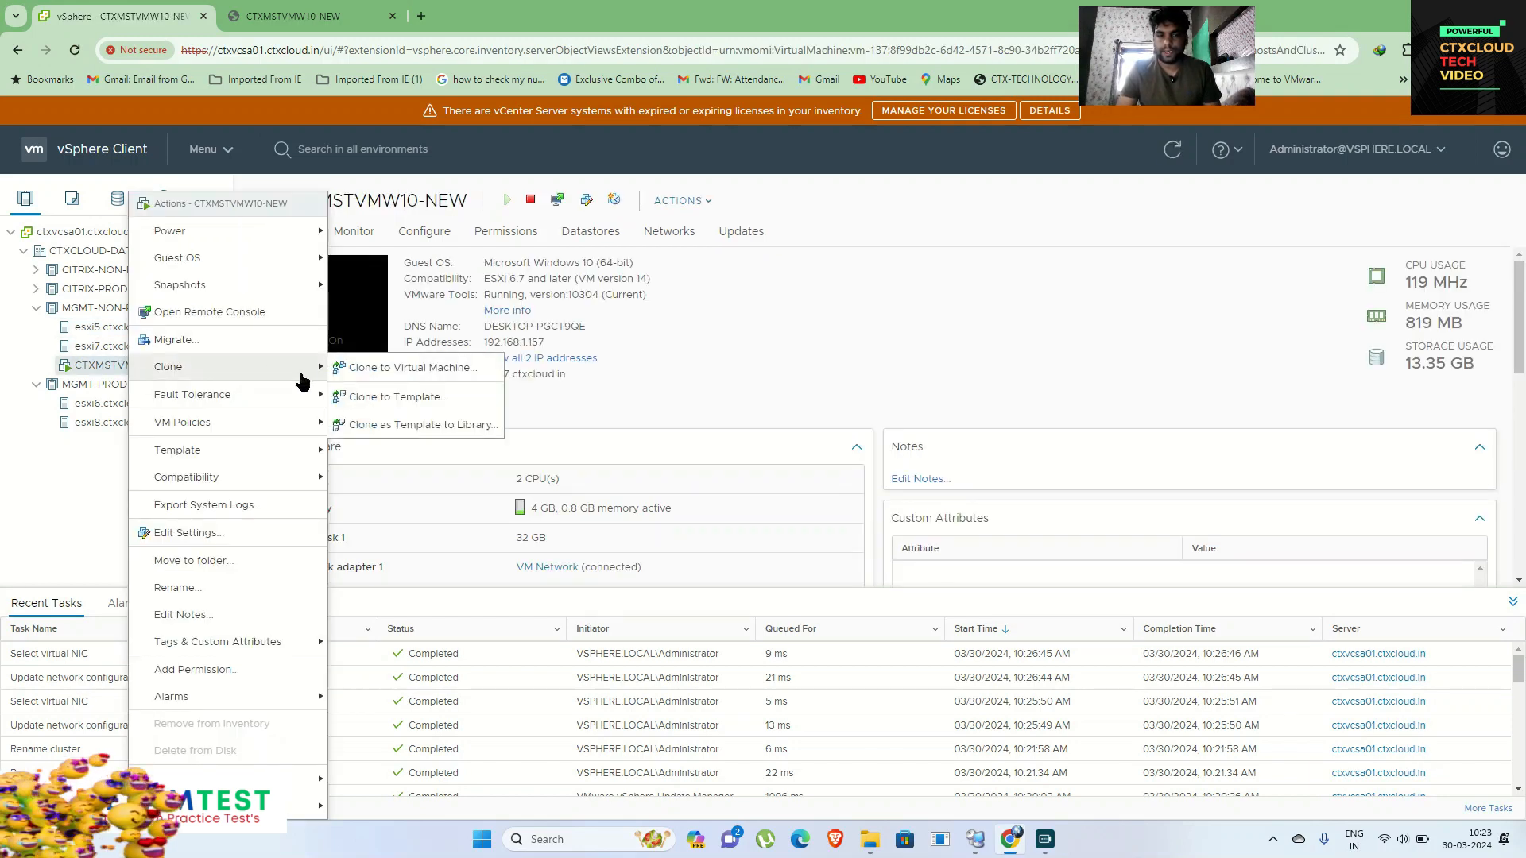
left_click(272, 341)
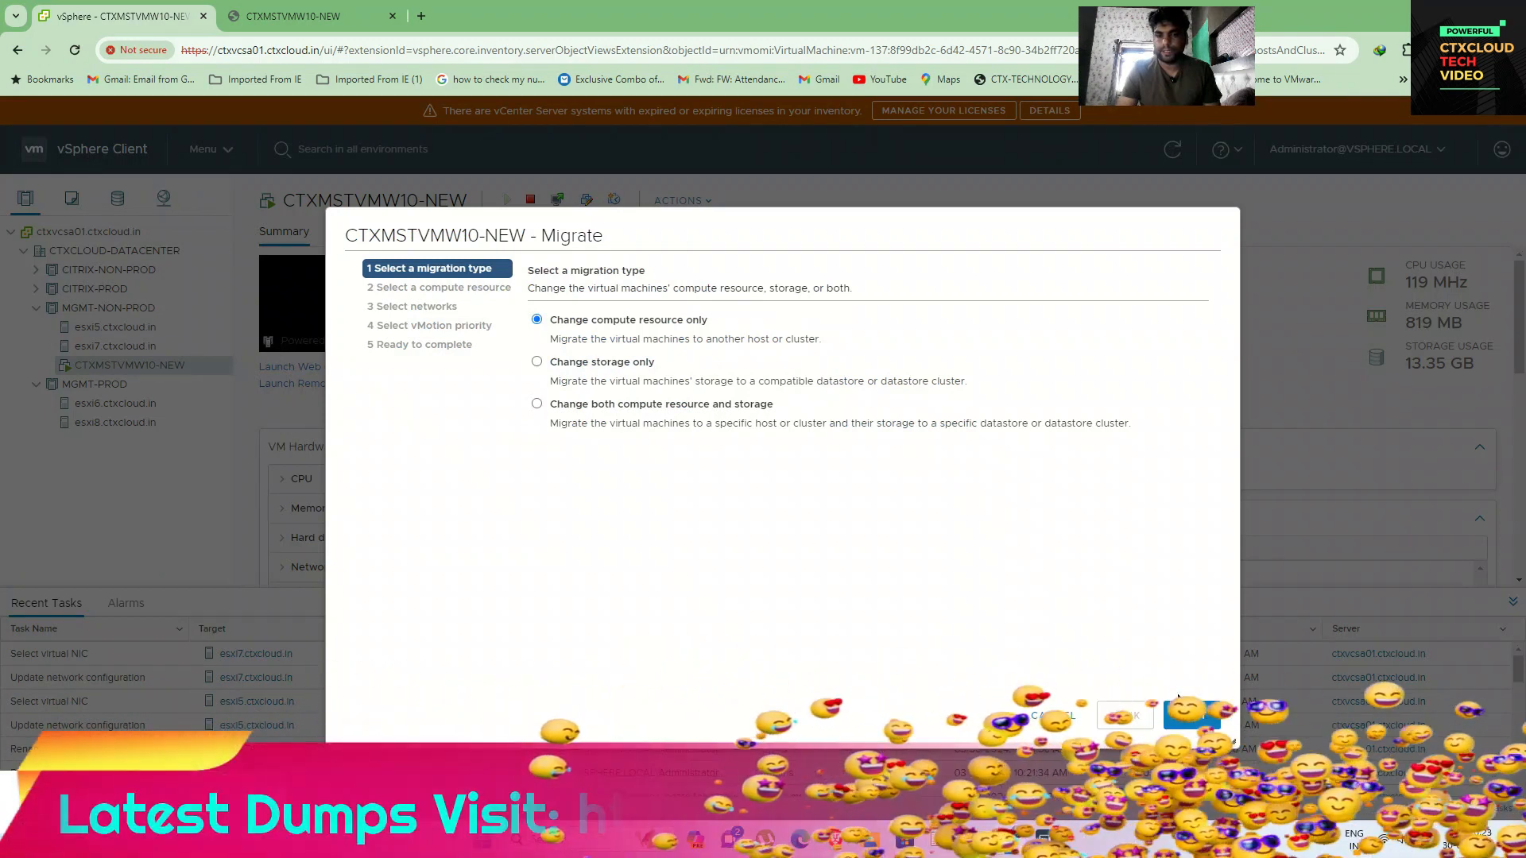
left_click(1192, 715)
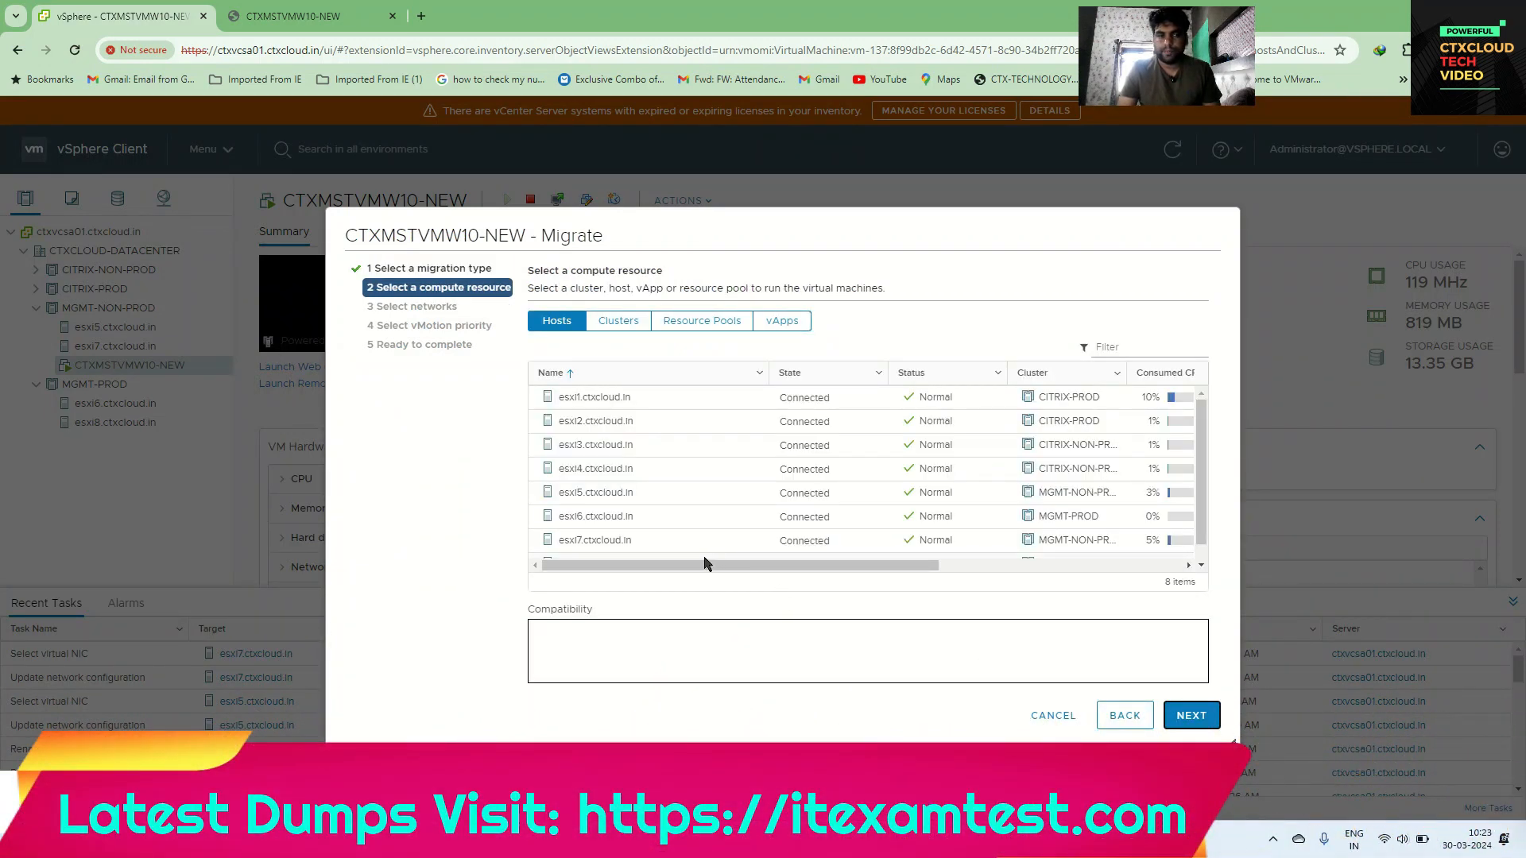
left_click(584, 495)
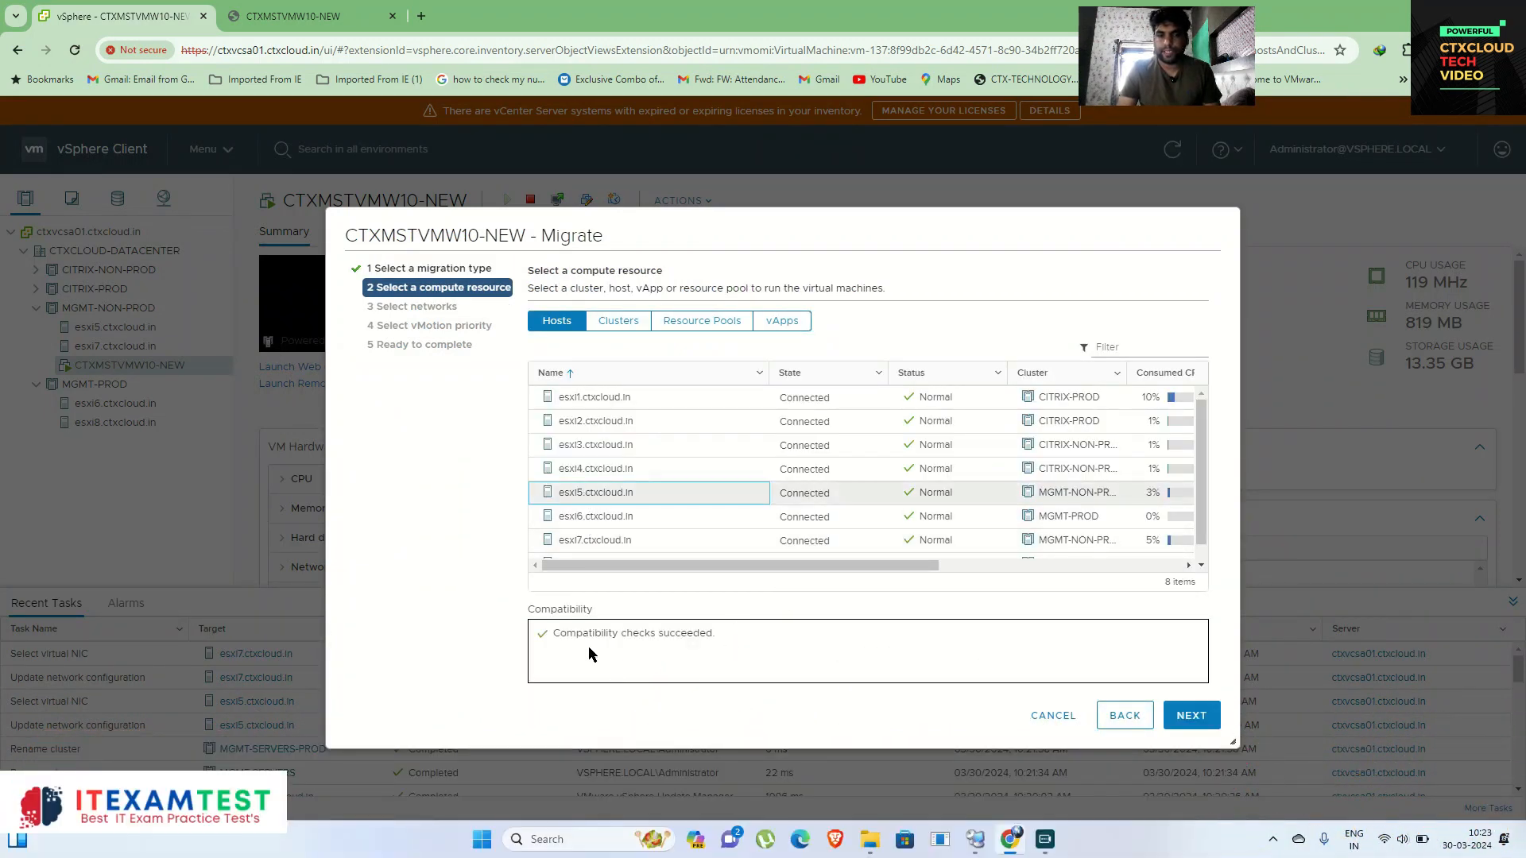
left_click_drag(719, 635, 477, 619)
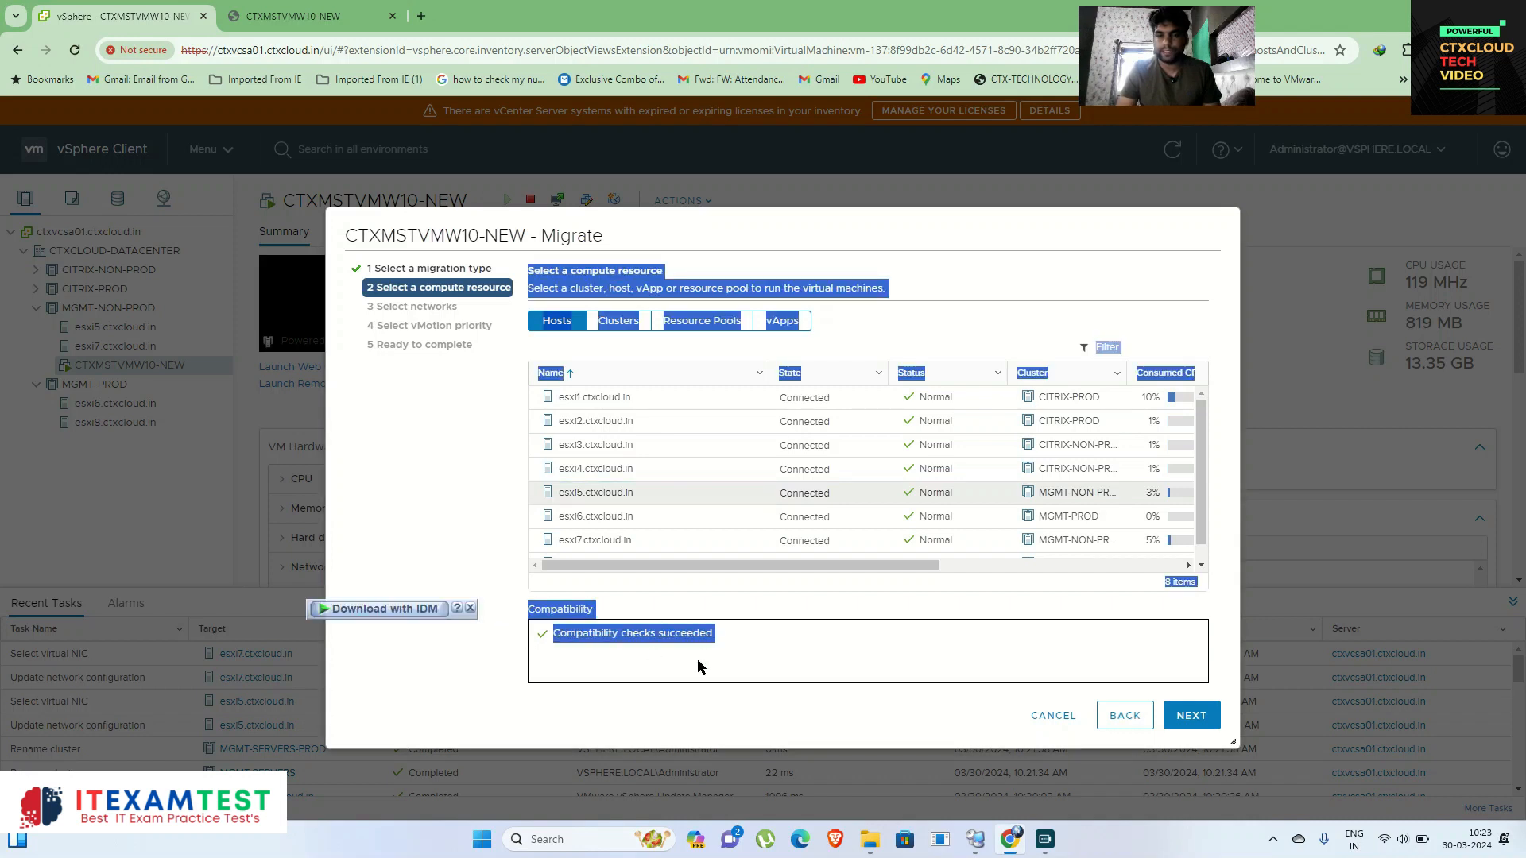
left_click(717, 664)
Keep VM Network as the destination network and high vMotion priority, and run the migration.
left_click(1196, 717)
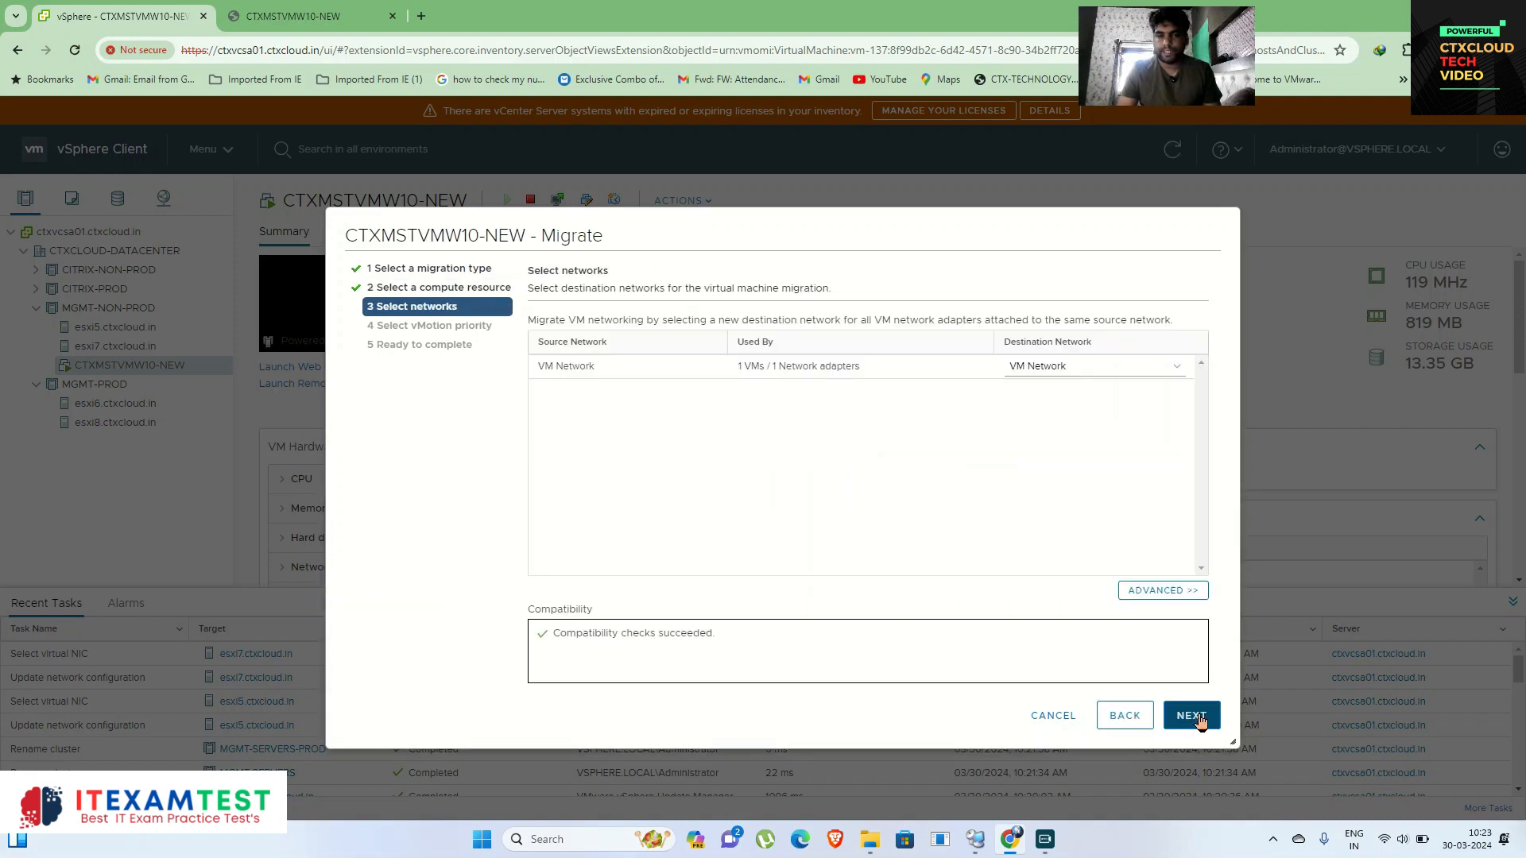
left_click(1198, 719)
left_click(1196, 717)
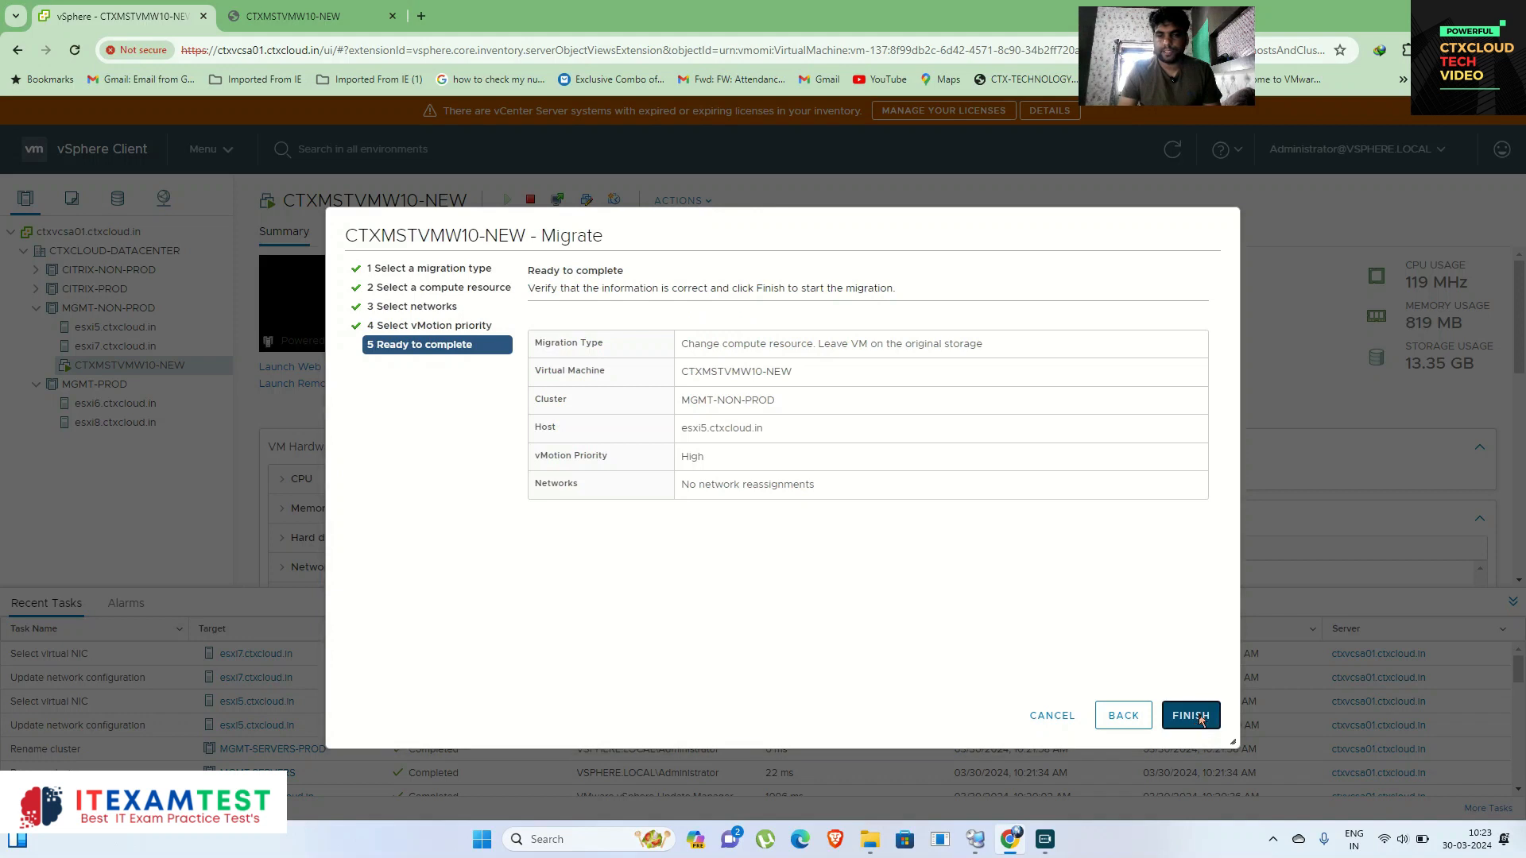
left_click(1196, 717)
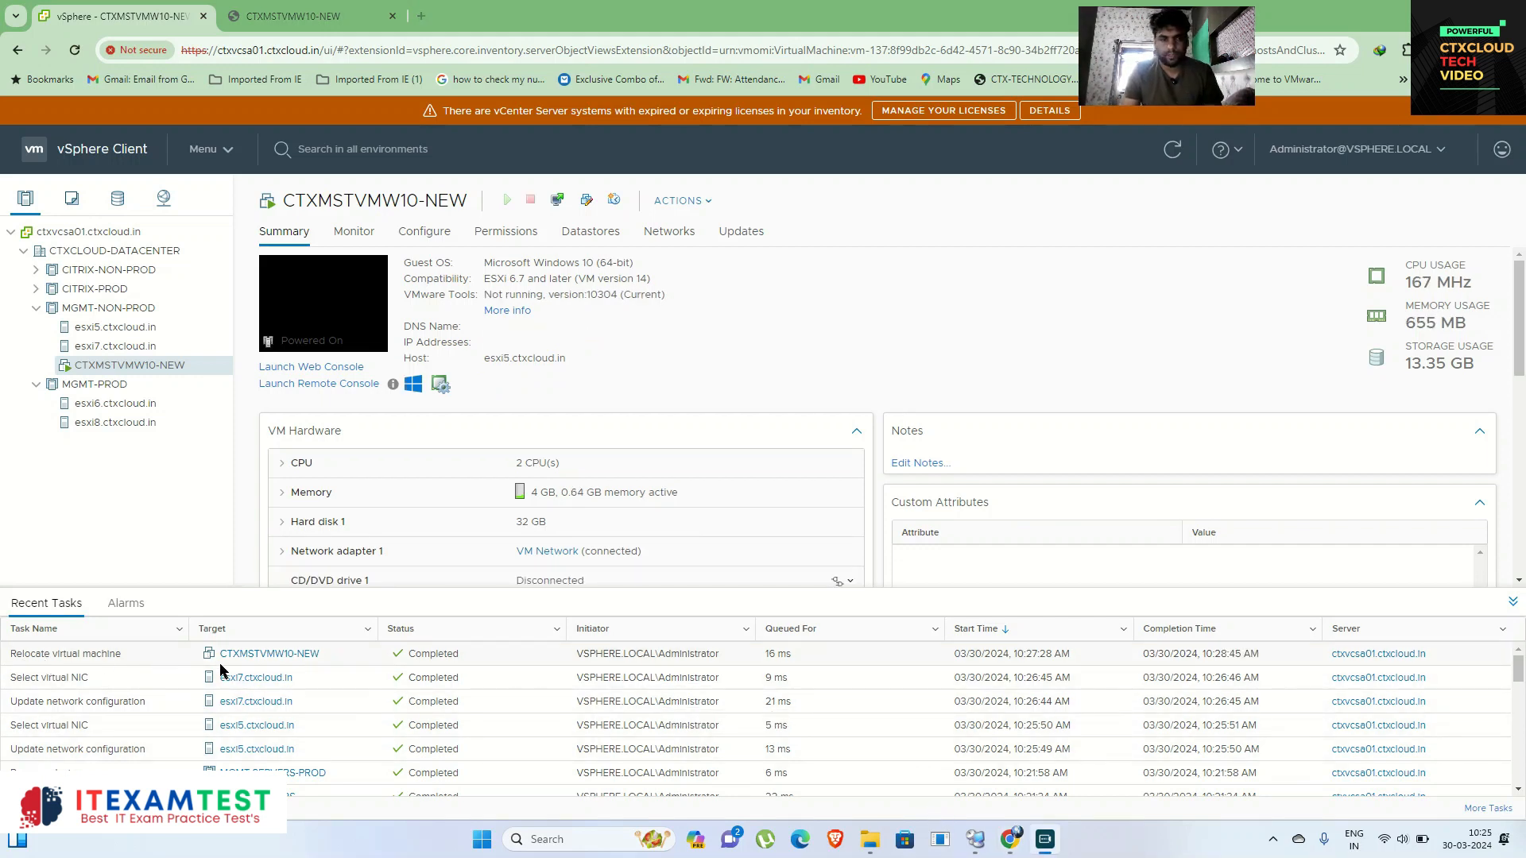
Compare the virtual machine lists of esxi5 and esxi7 to verify where CTXMSTVMW10-NEW now runs.
left_click(106, 332)
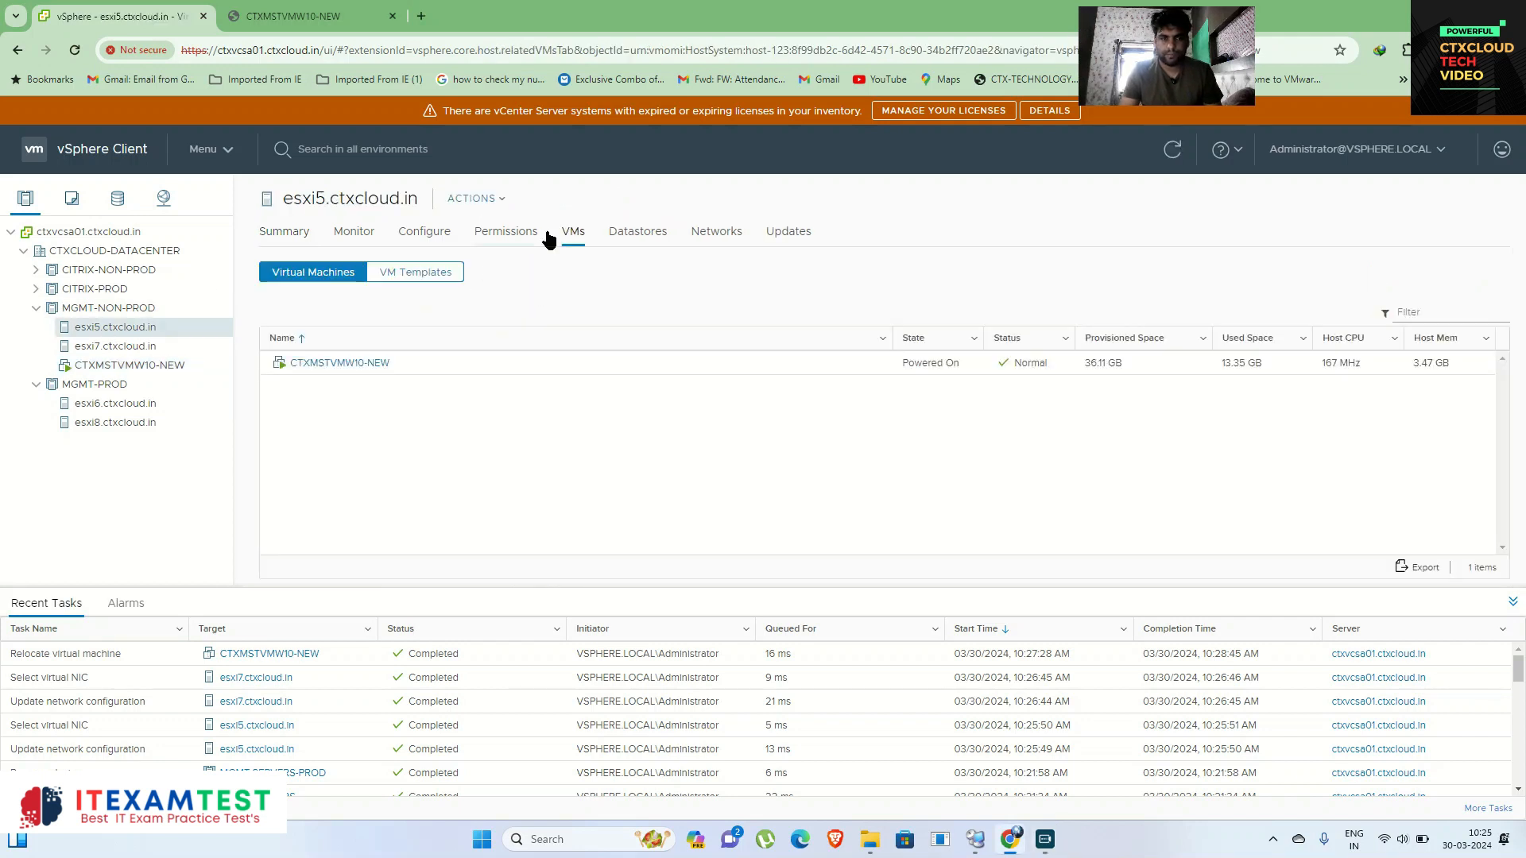
left_click(506, 239)
left_click(571, 237)
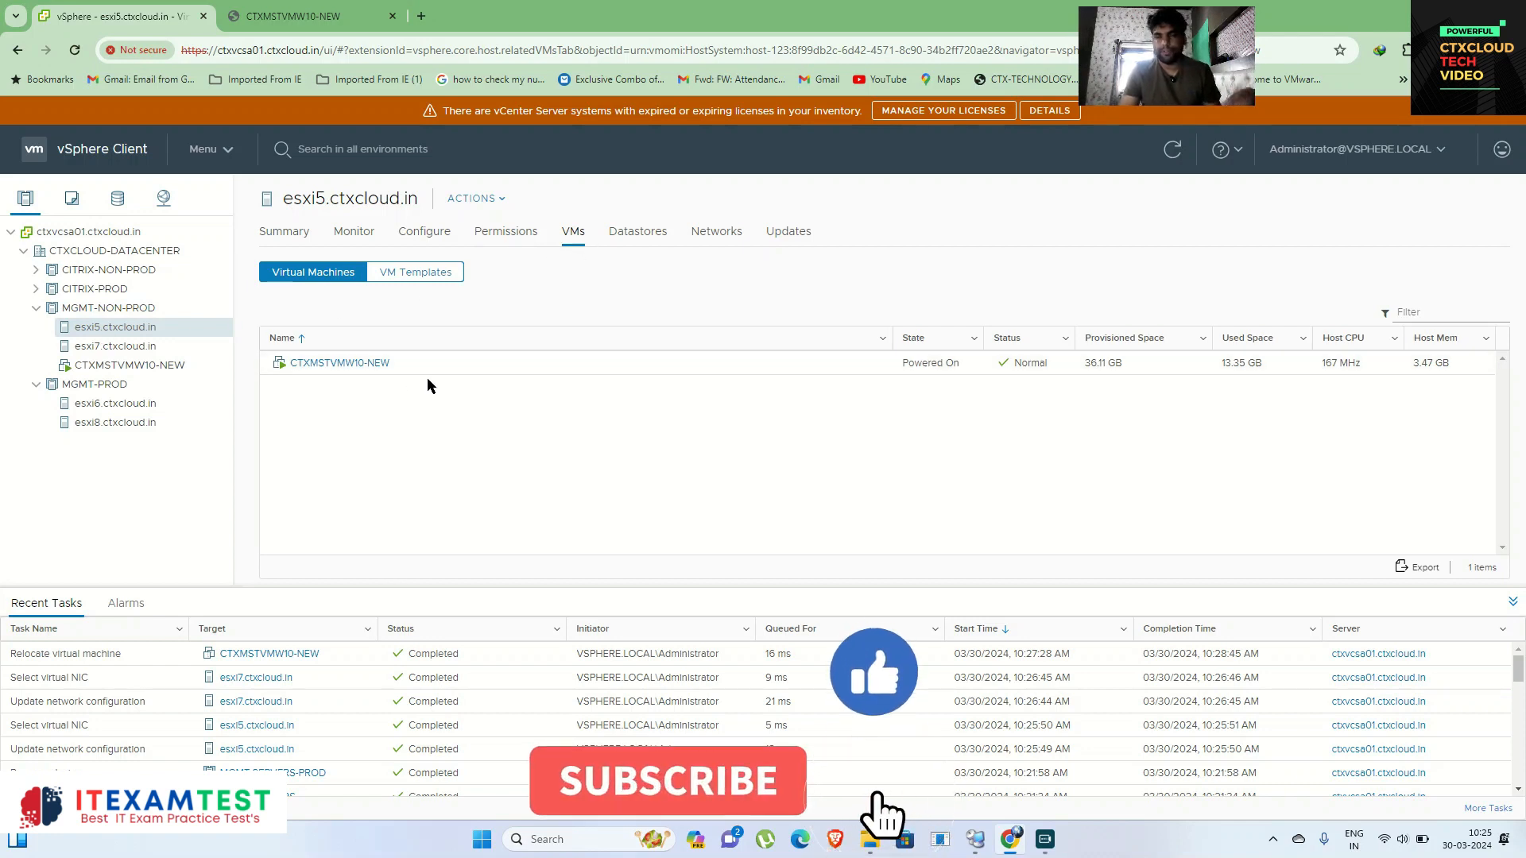
left_click(126, 346)
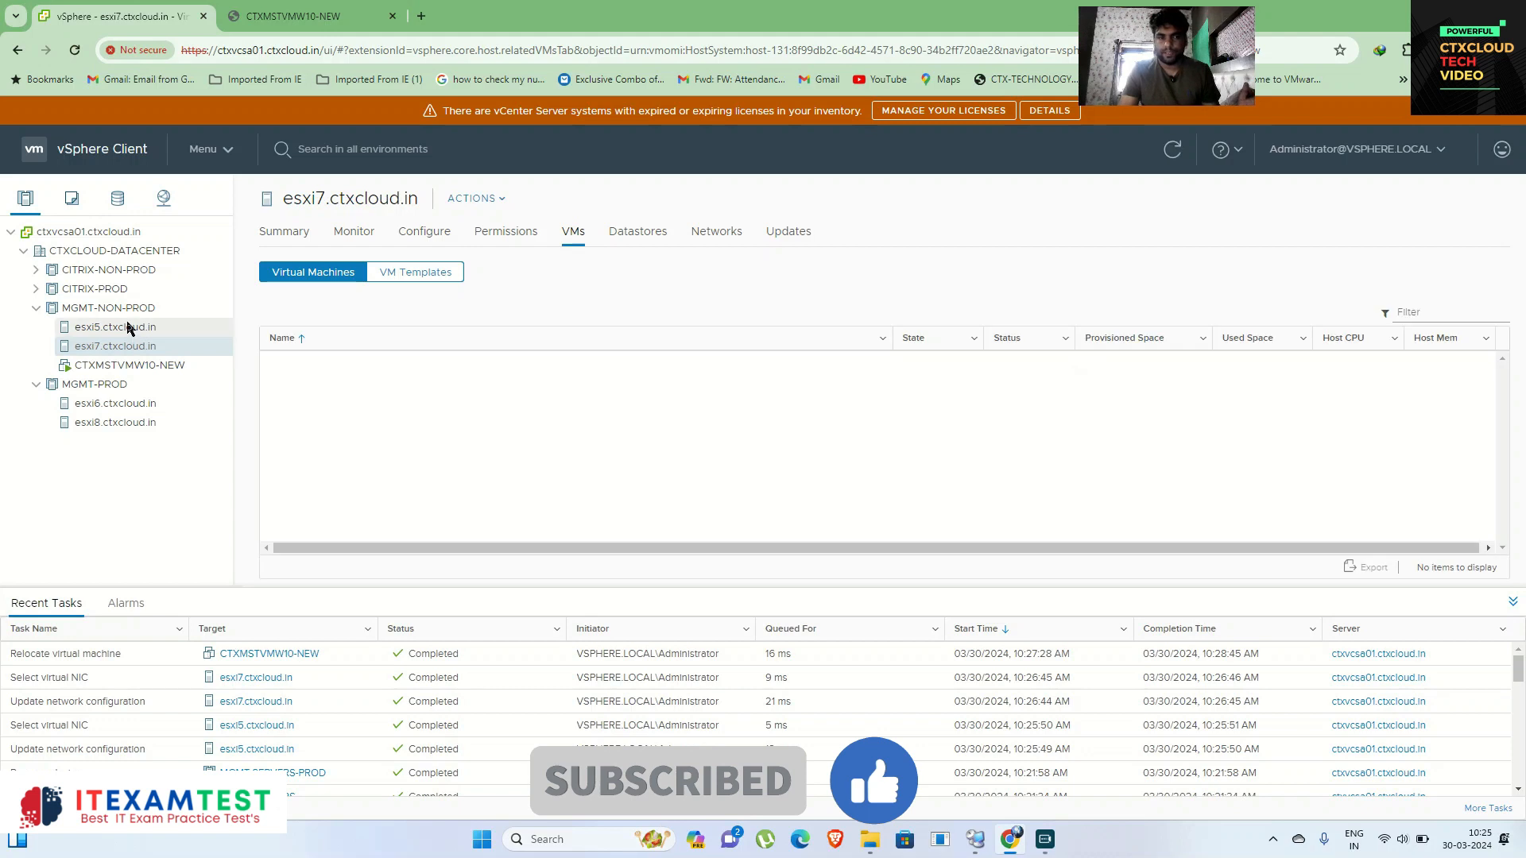
left_click(147, 329)
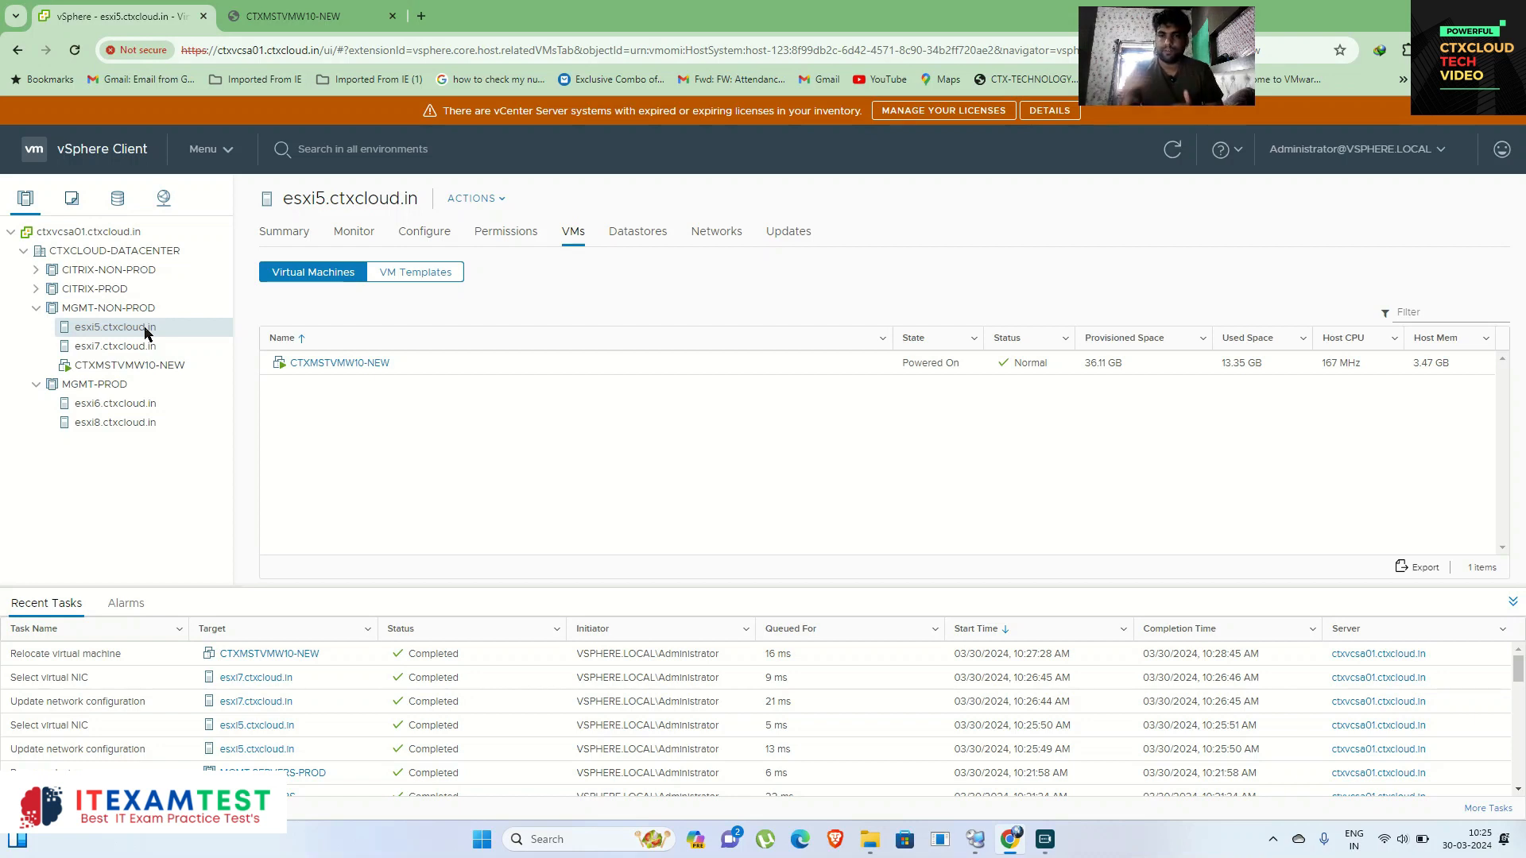
Check the host of CTXMSTVMW10-NEW and the virtual machine lists of hosts esxi6 and esxi8.
left_click(133, 371)
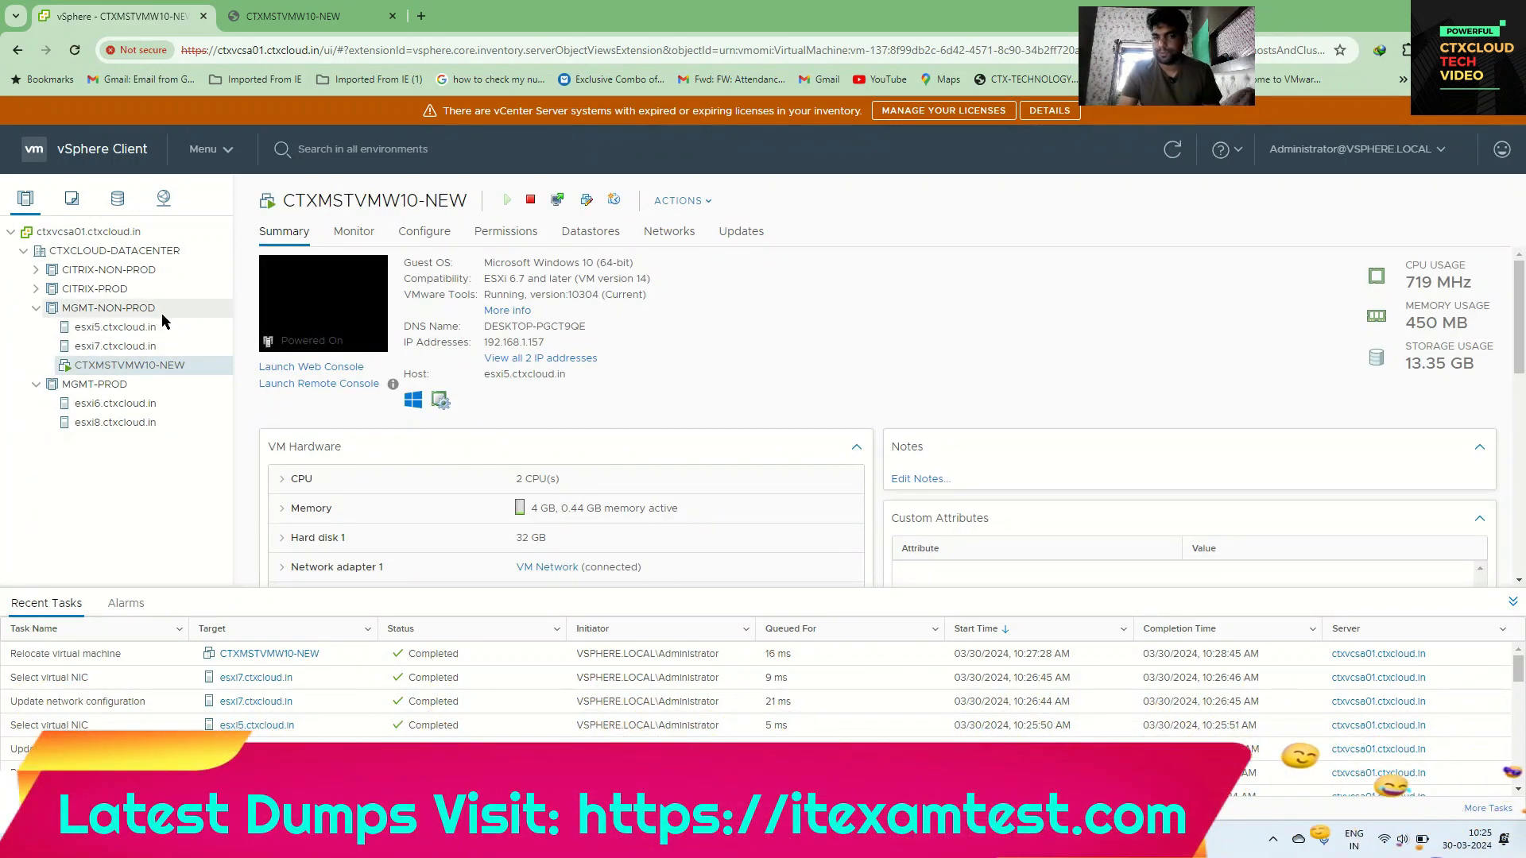
left_click(123, 400)
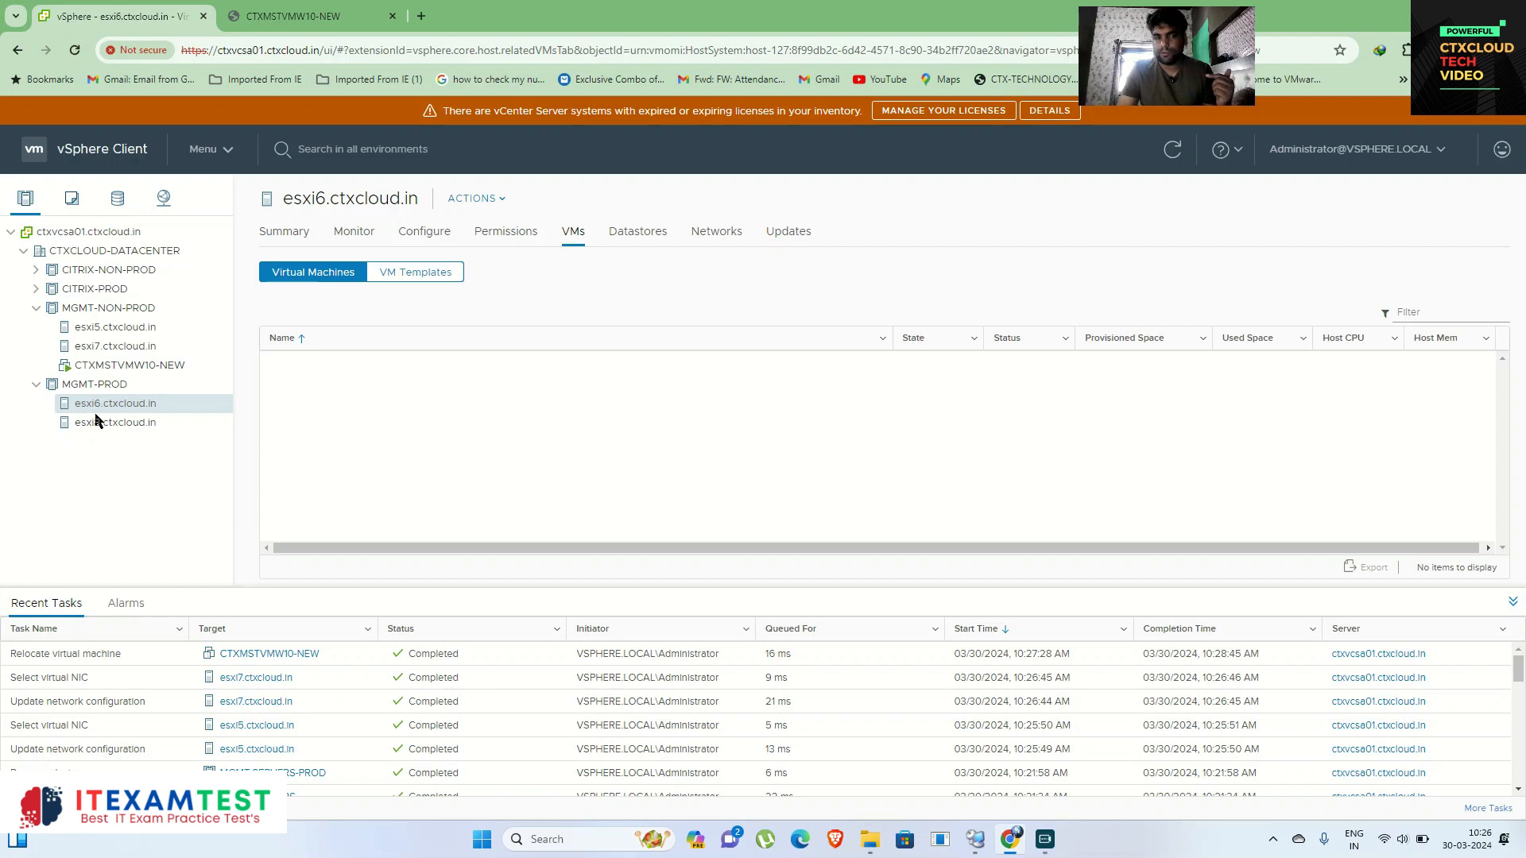
left_click(96, 420)
left_click(102, 407)
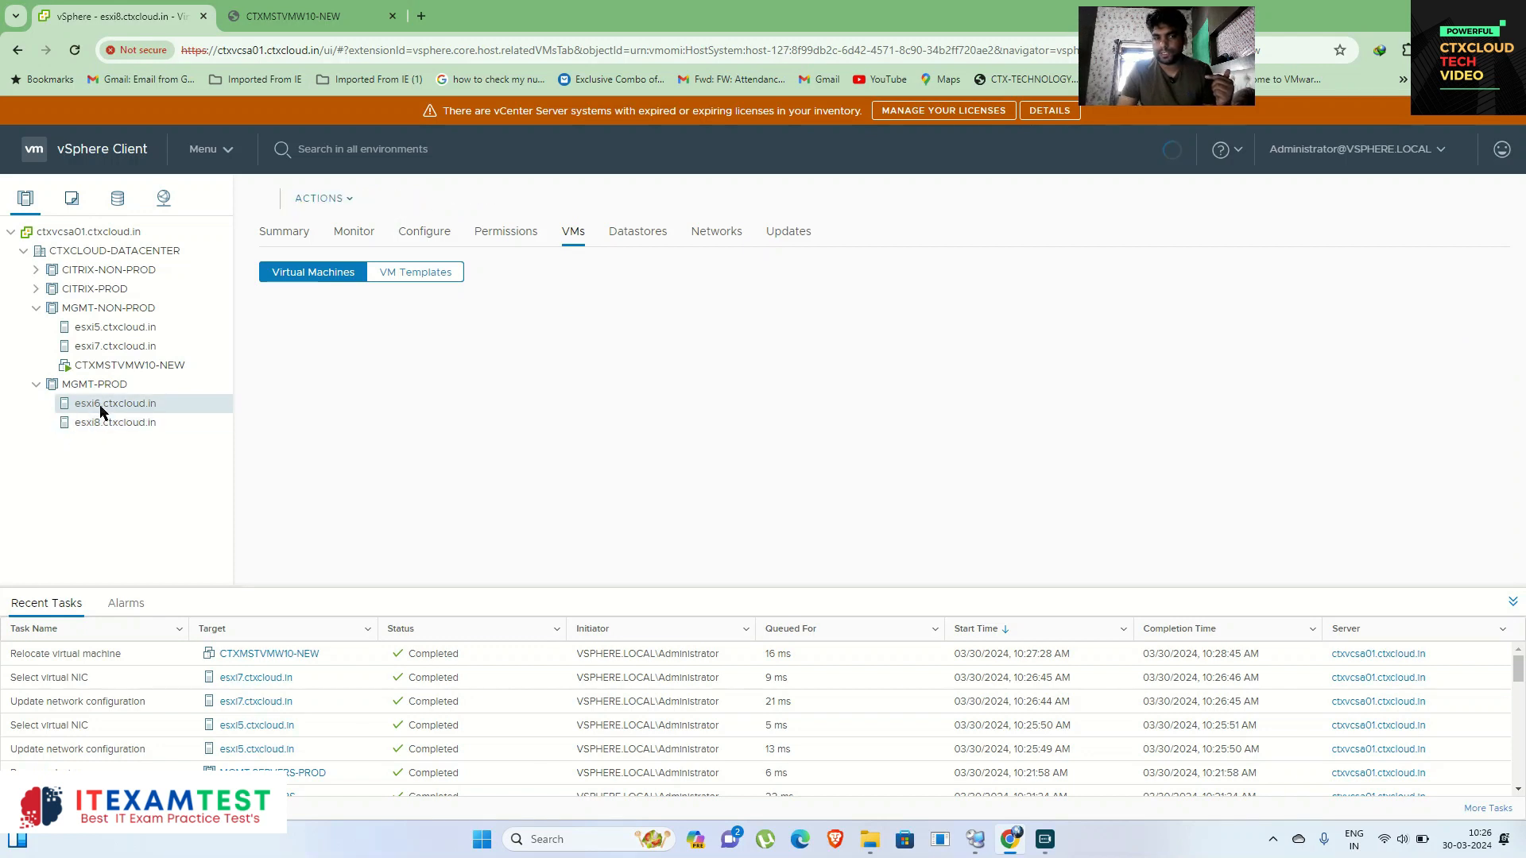
Check the compatibility of esxi8 as a compute-resource-only migration target for CTXMSTVMW10-NEW, and leave the migration without running it.
right_click(151, 366)
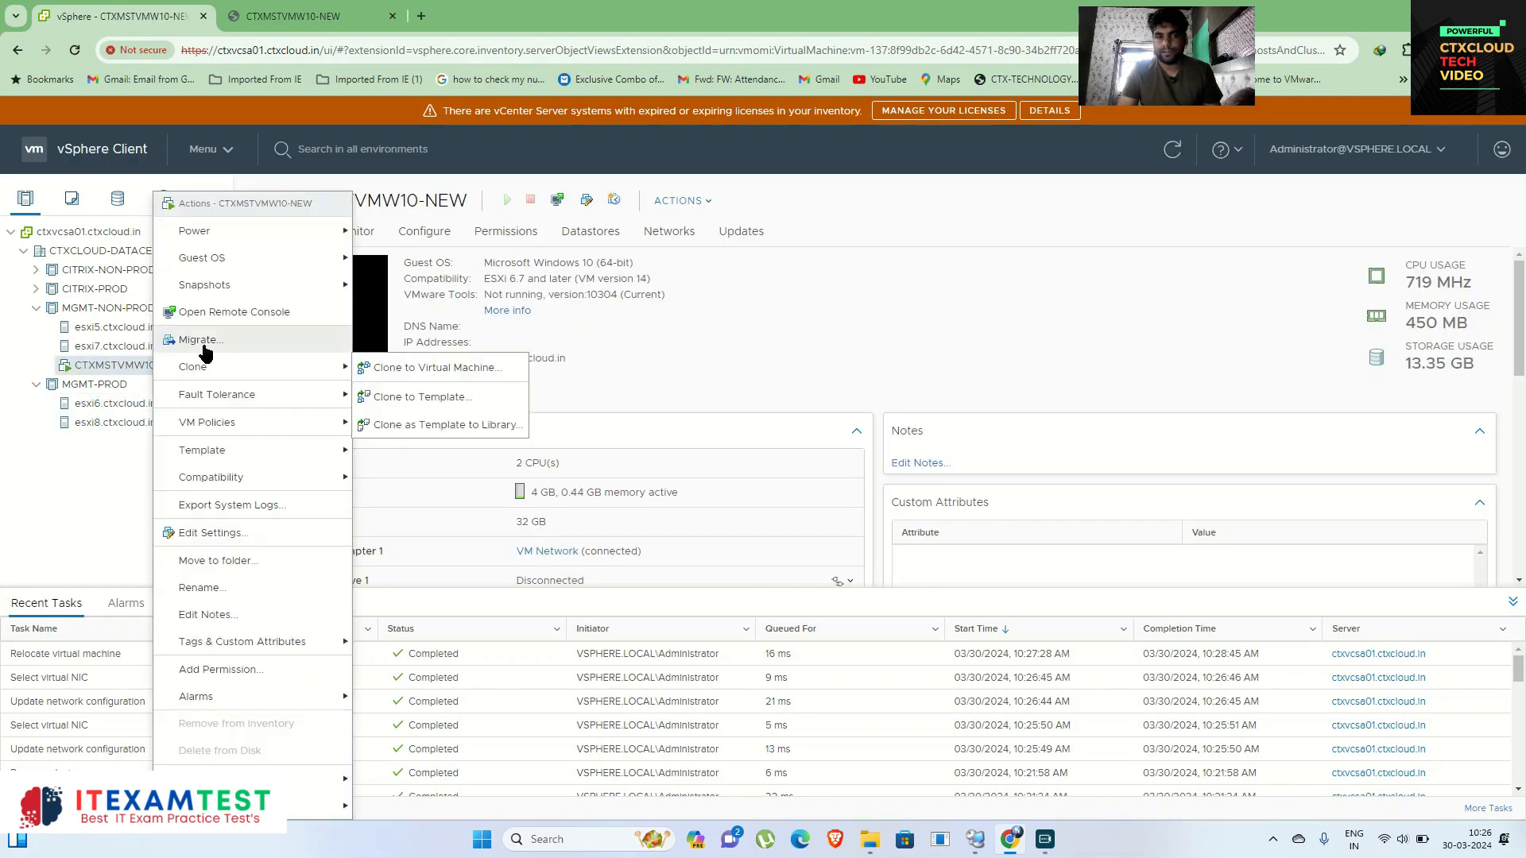
left_click(202, 341)
left_click(1197, 707)
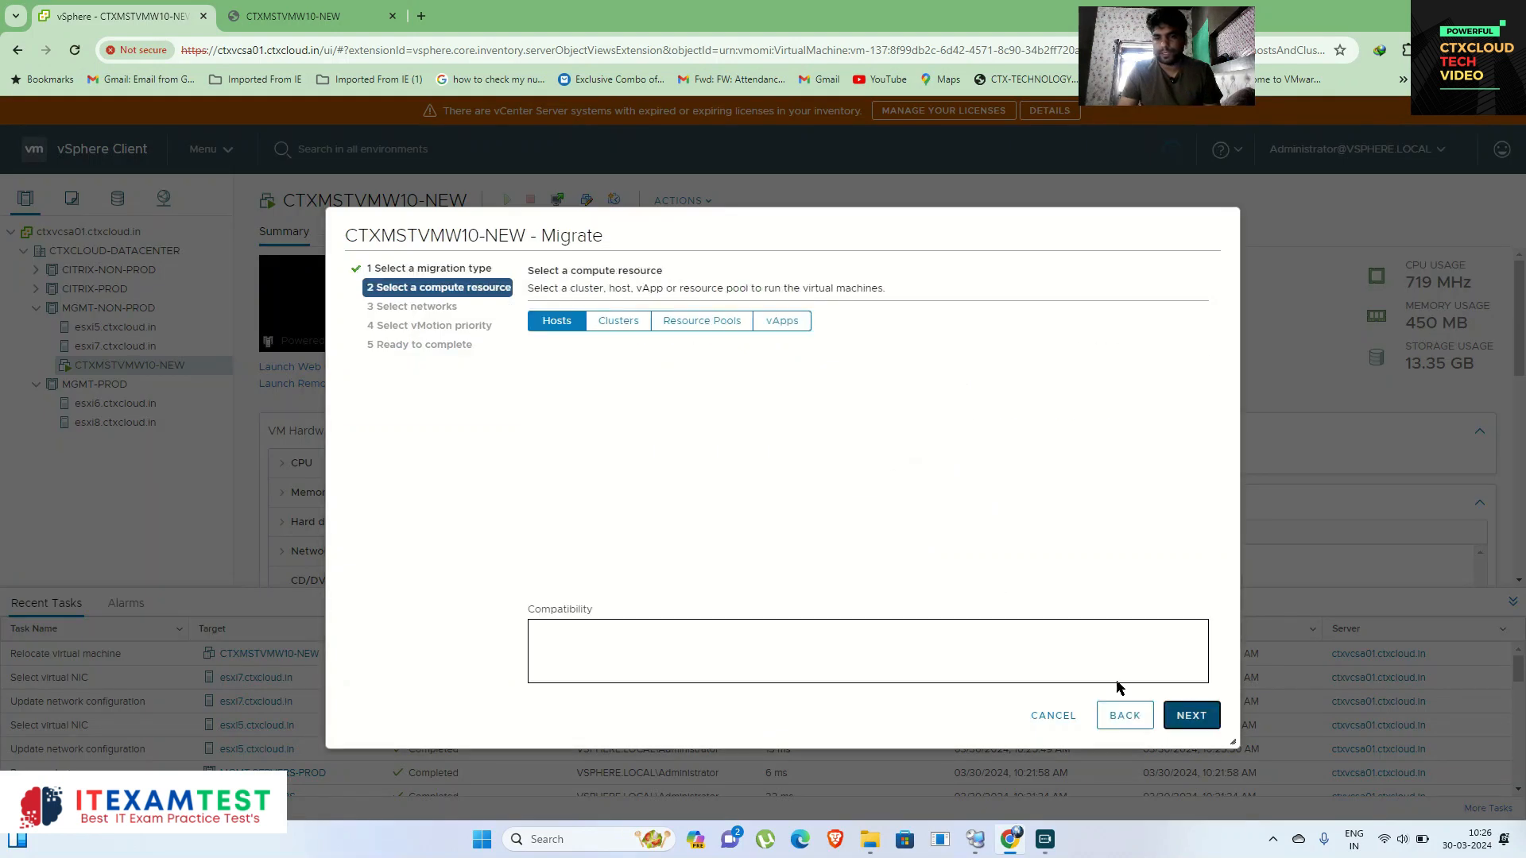
scroll(601, 535, "down", 1)
left_click(574, 544)
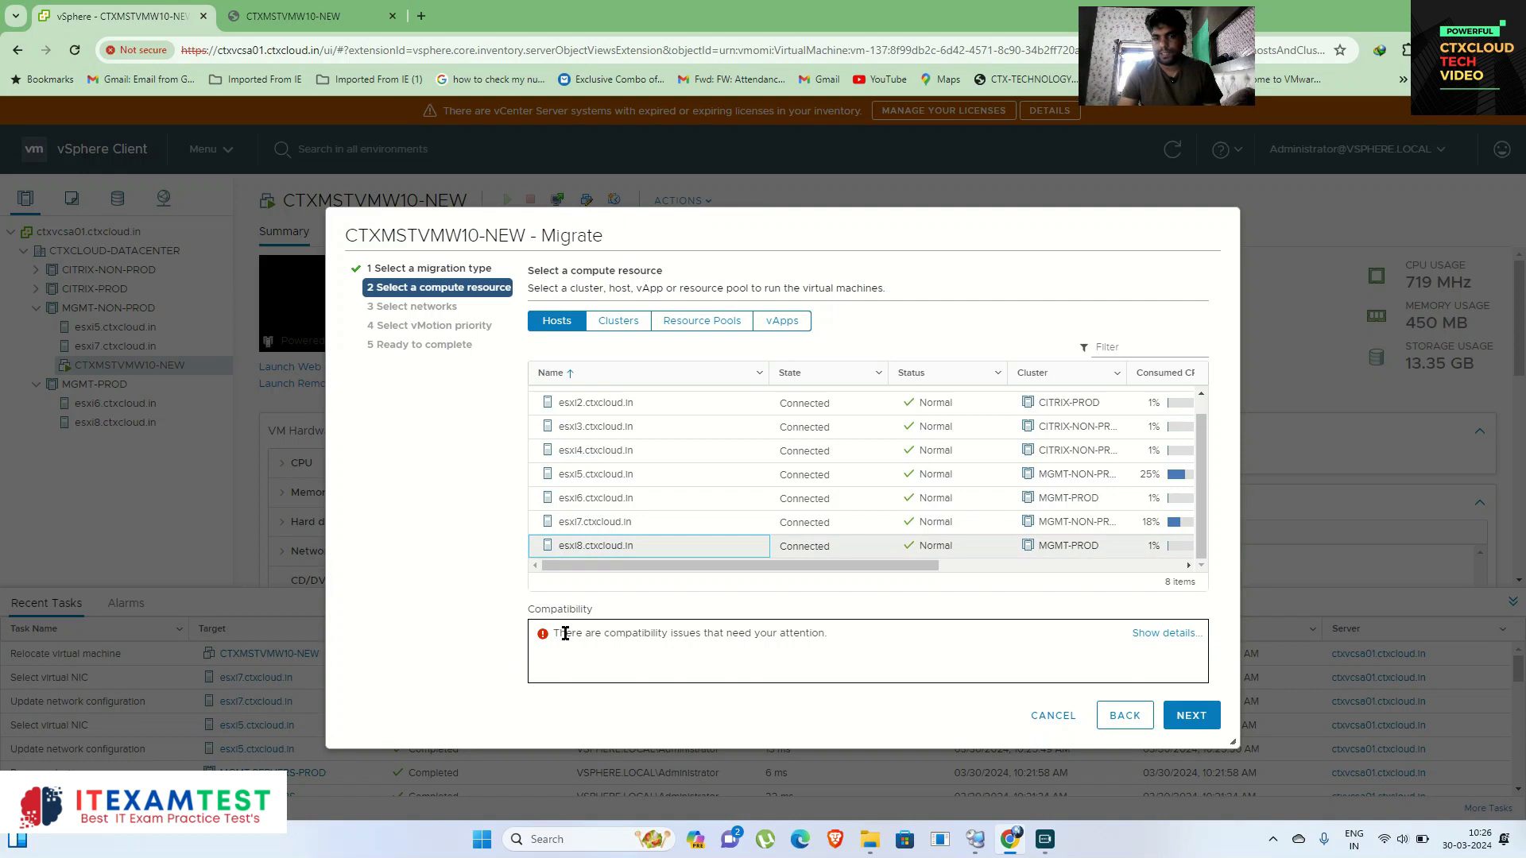
left_click_drag(565, 634, 888, 644)
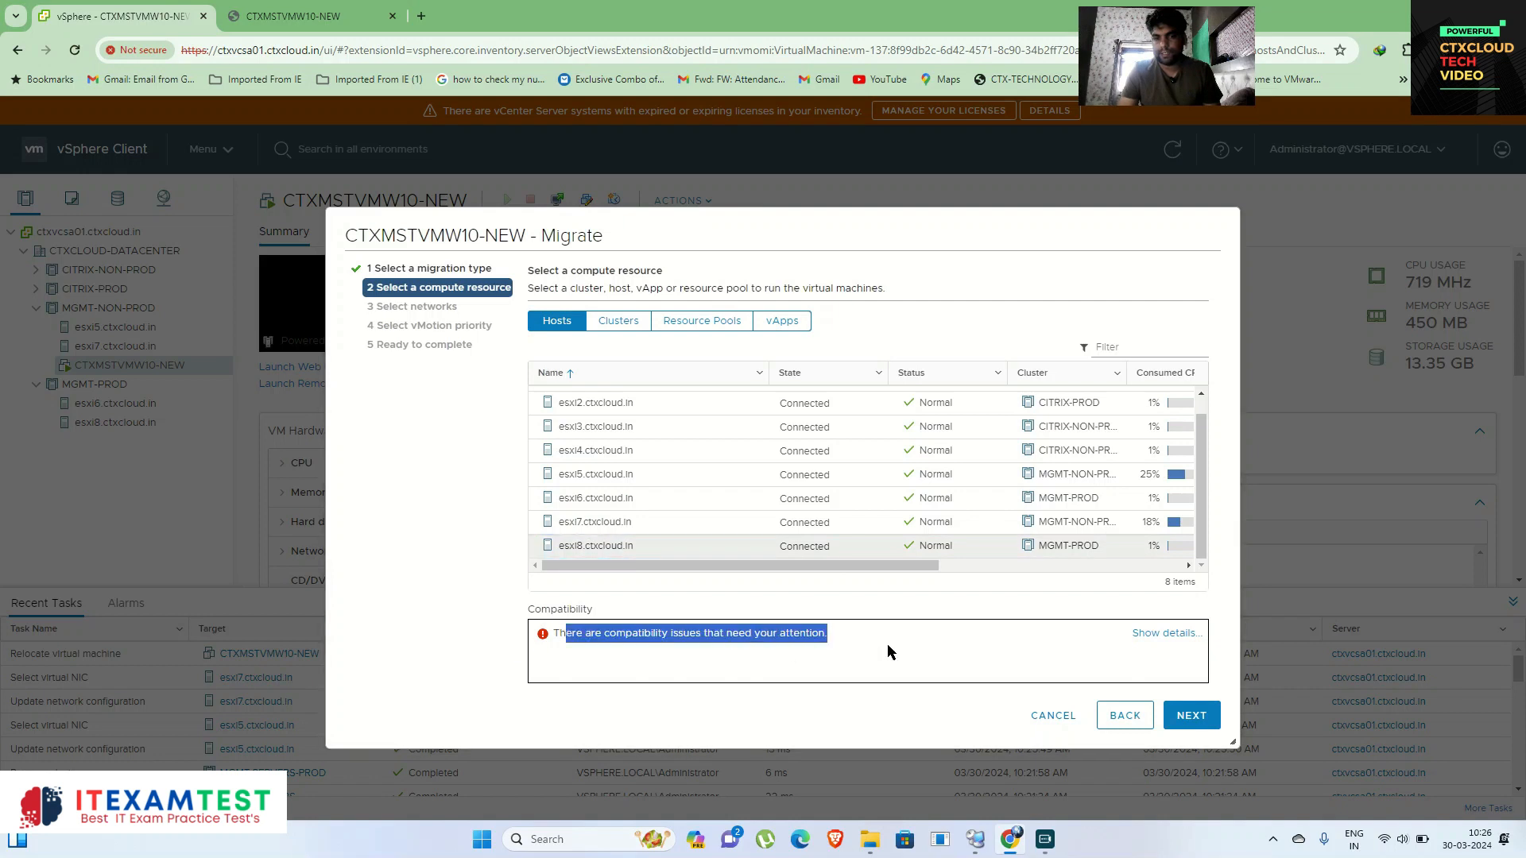
left_click(1066, 718)
Start adding a VMkernel network adapter to host esxi6 on a new standard switch.
left_click(126, 421)
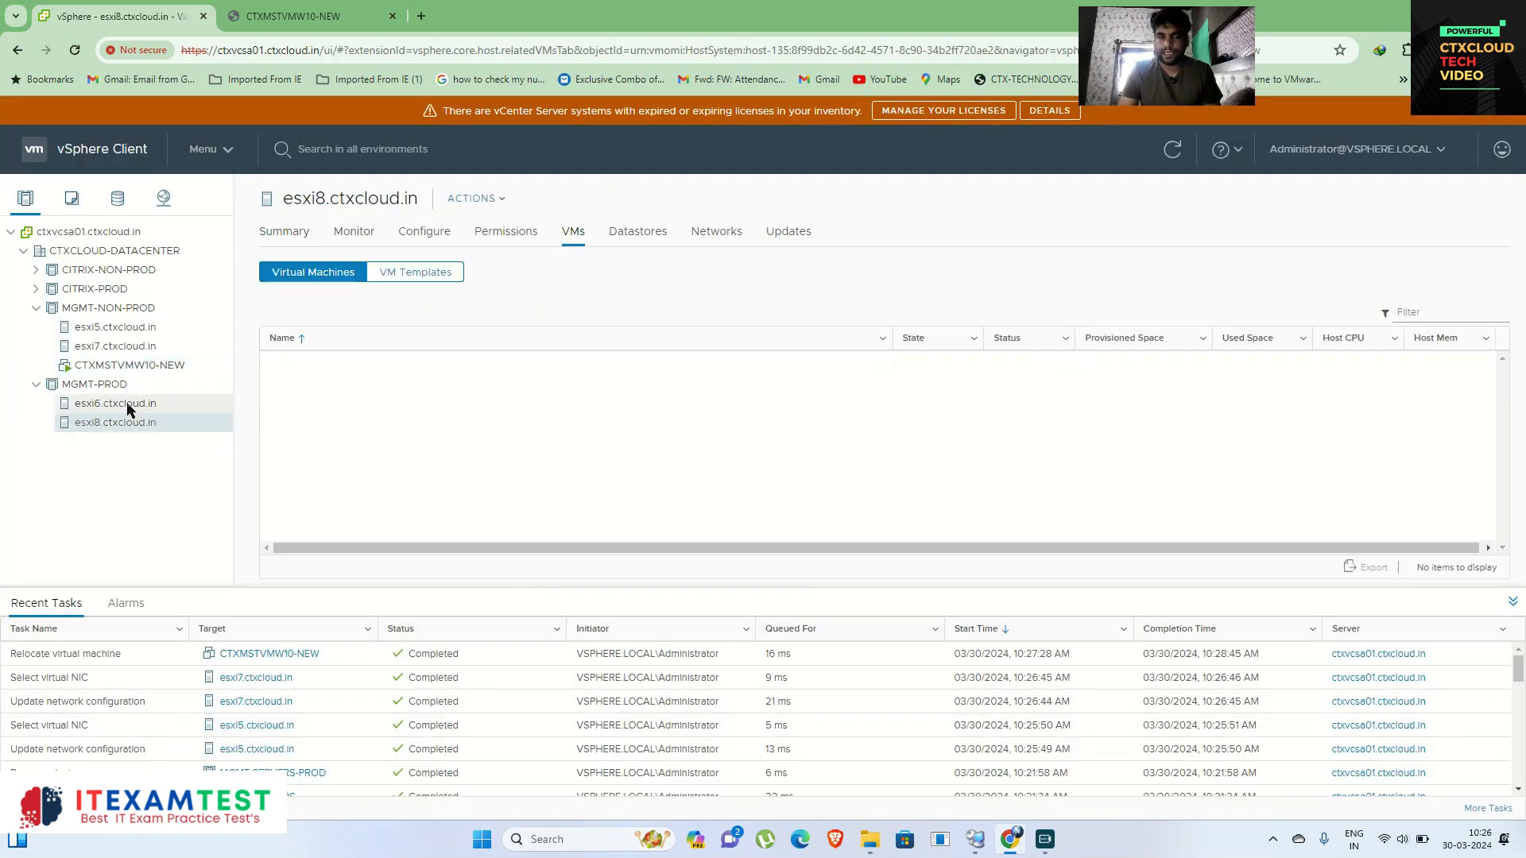
left_click(128, 405)
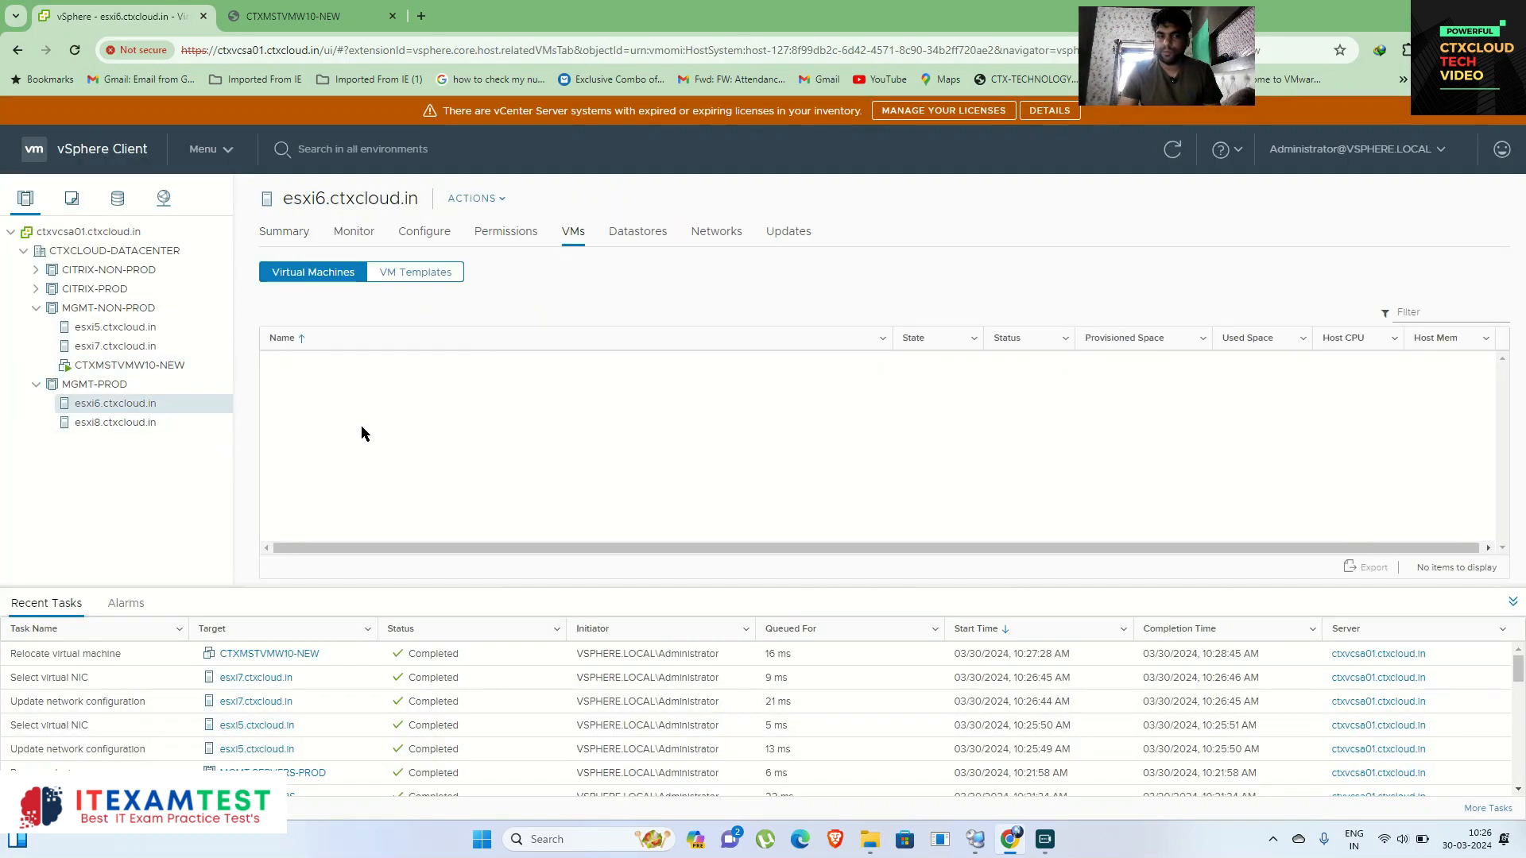
left_click(421, 236)
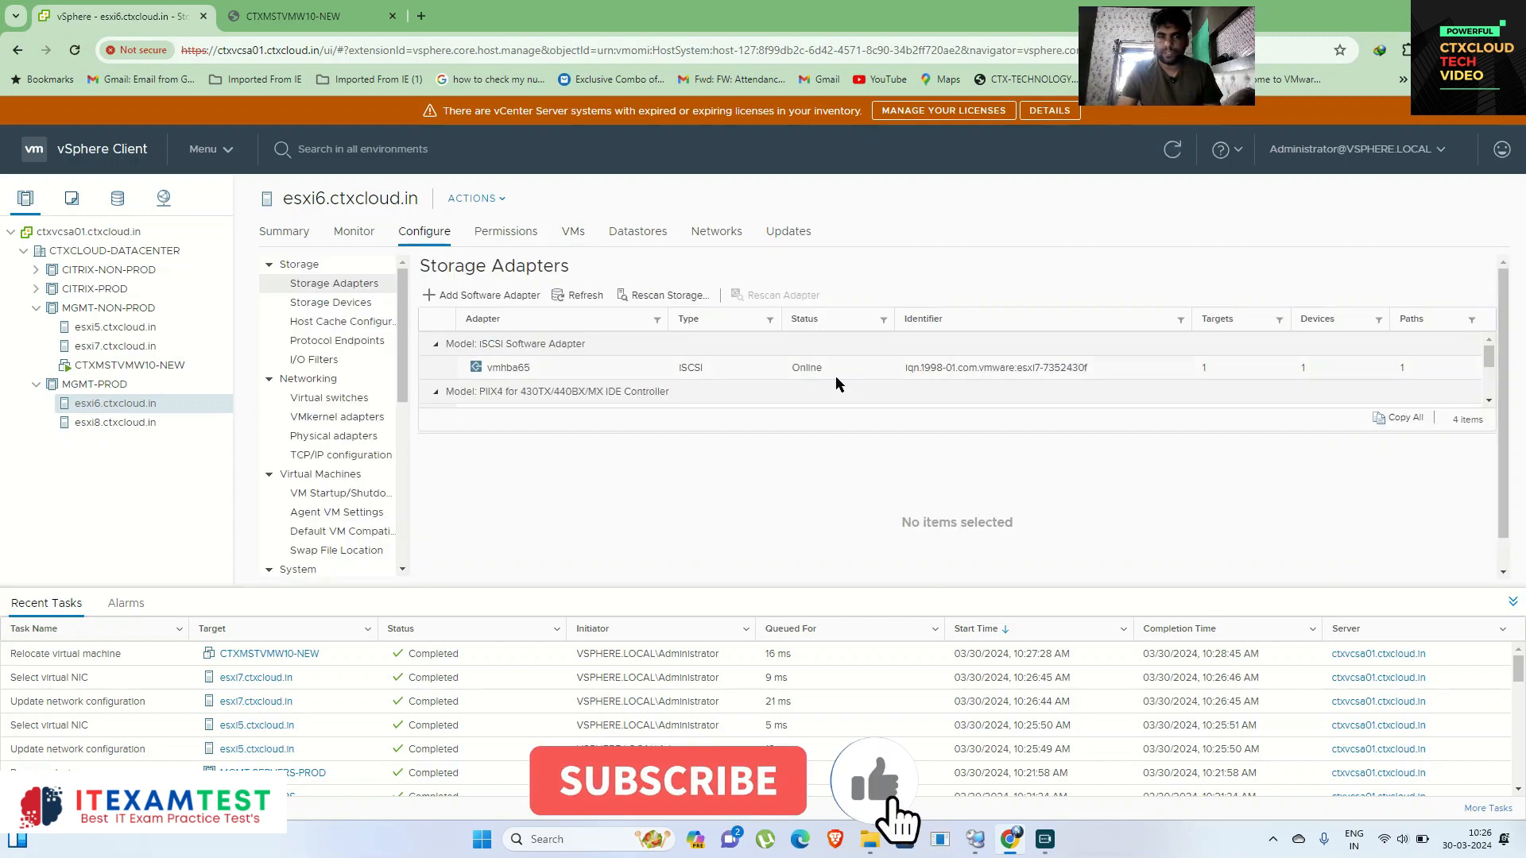
left_click(328, 400)
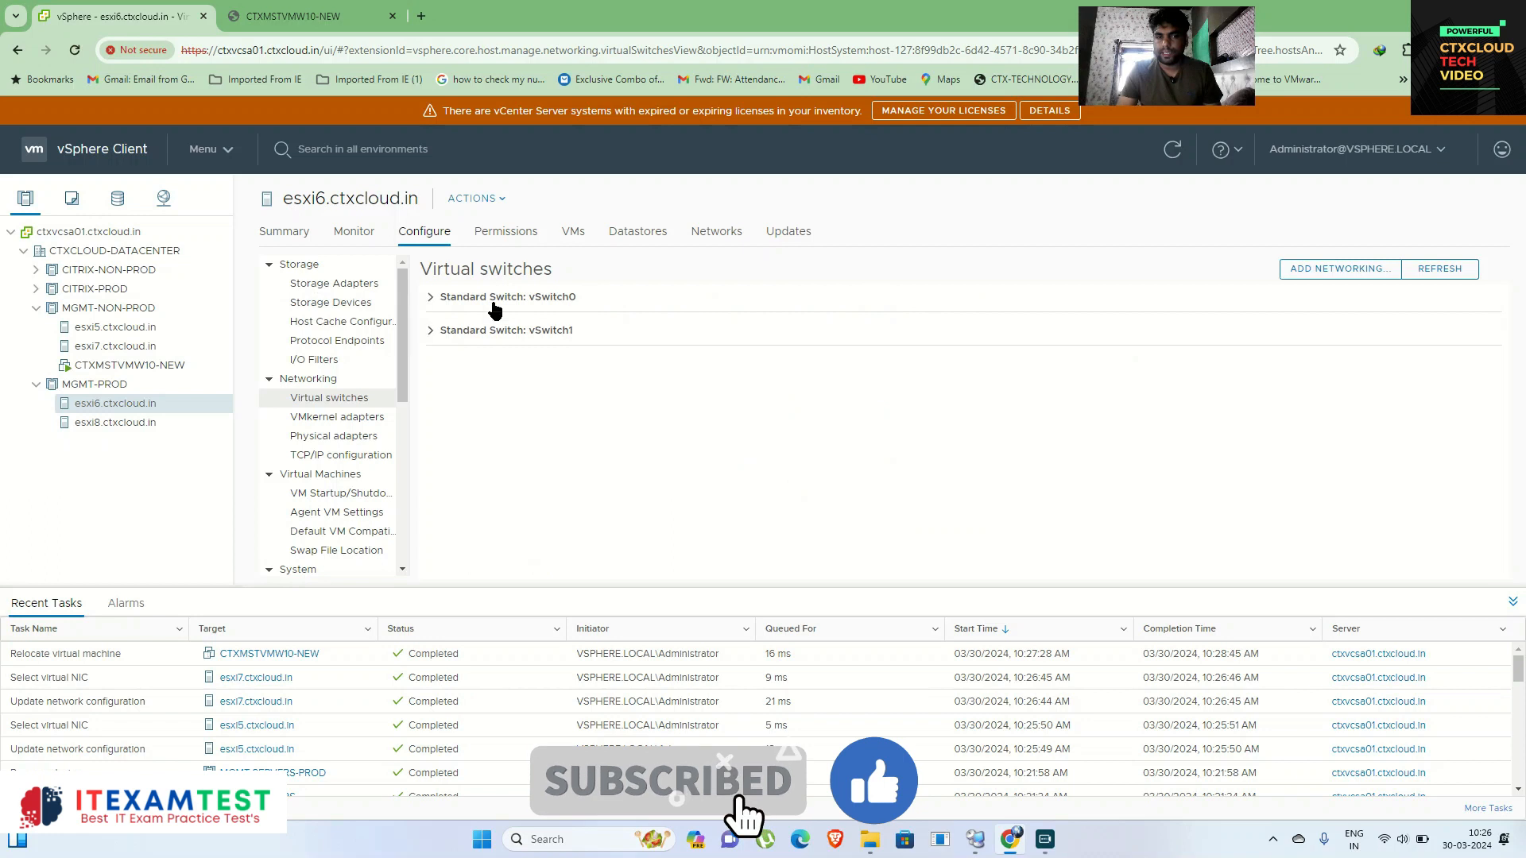
left_click(1340, 269)
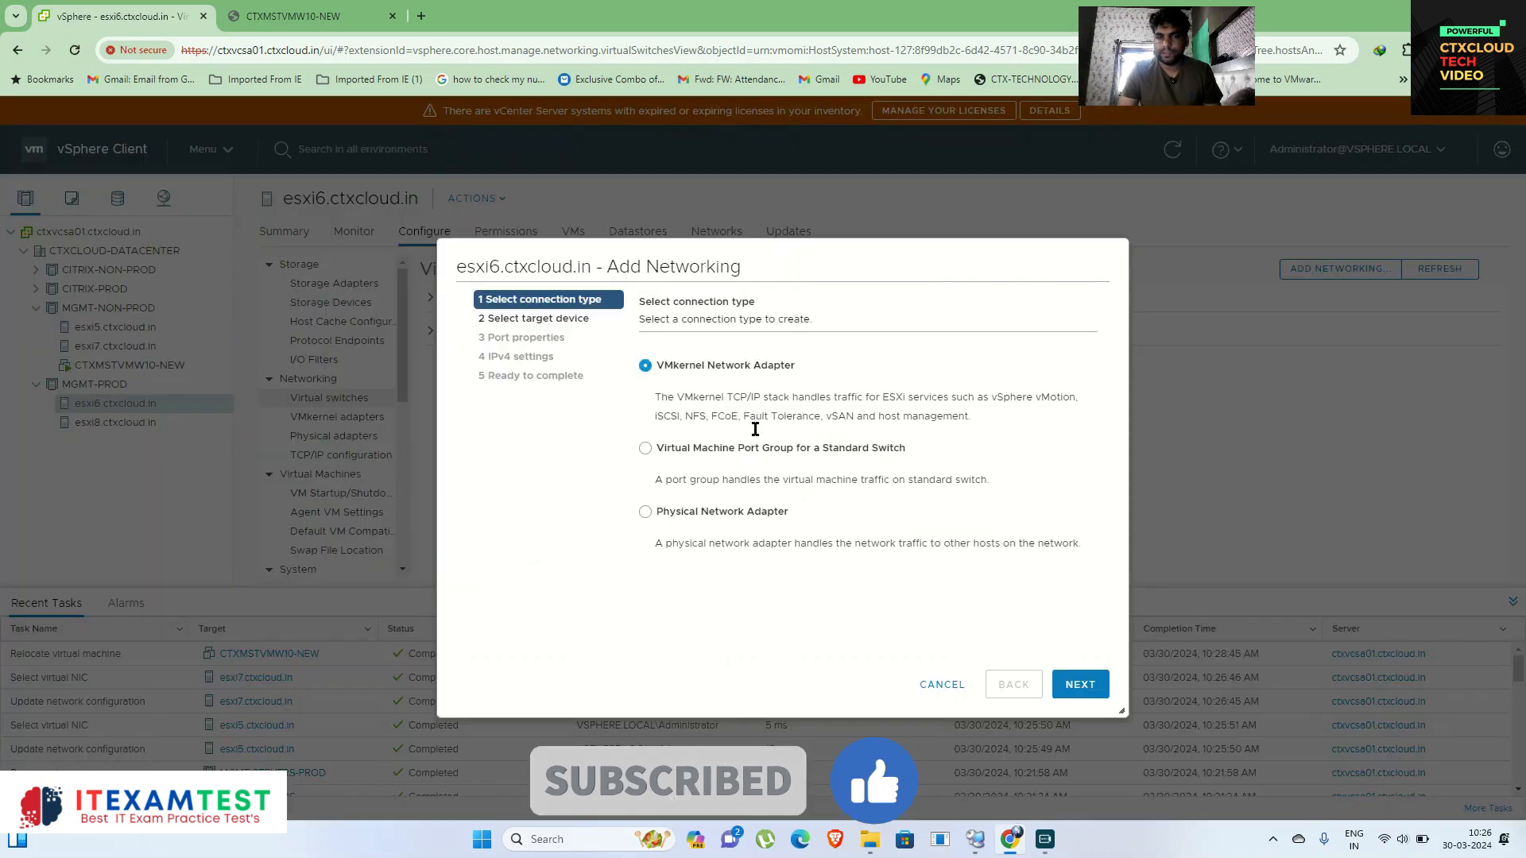
left_click(1082, 687)
left_click(644, 530)
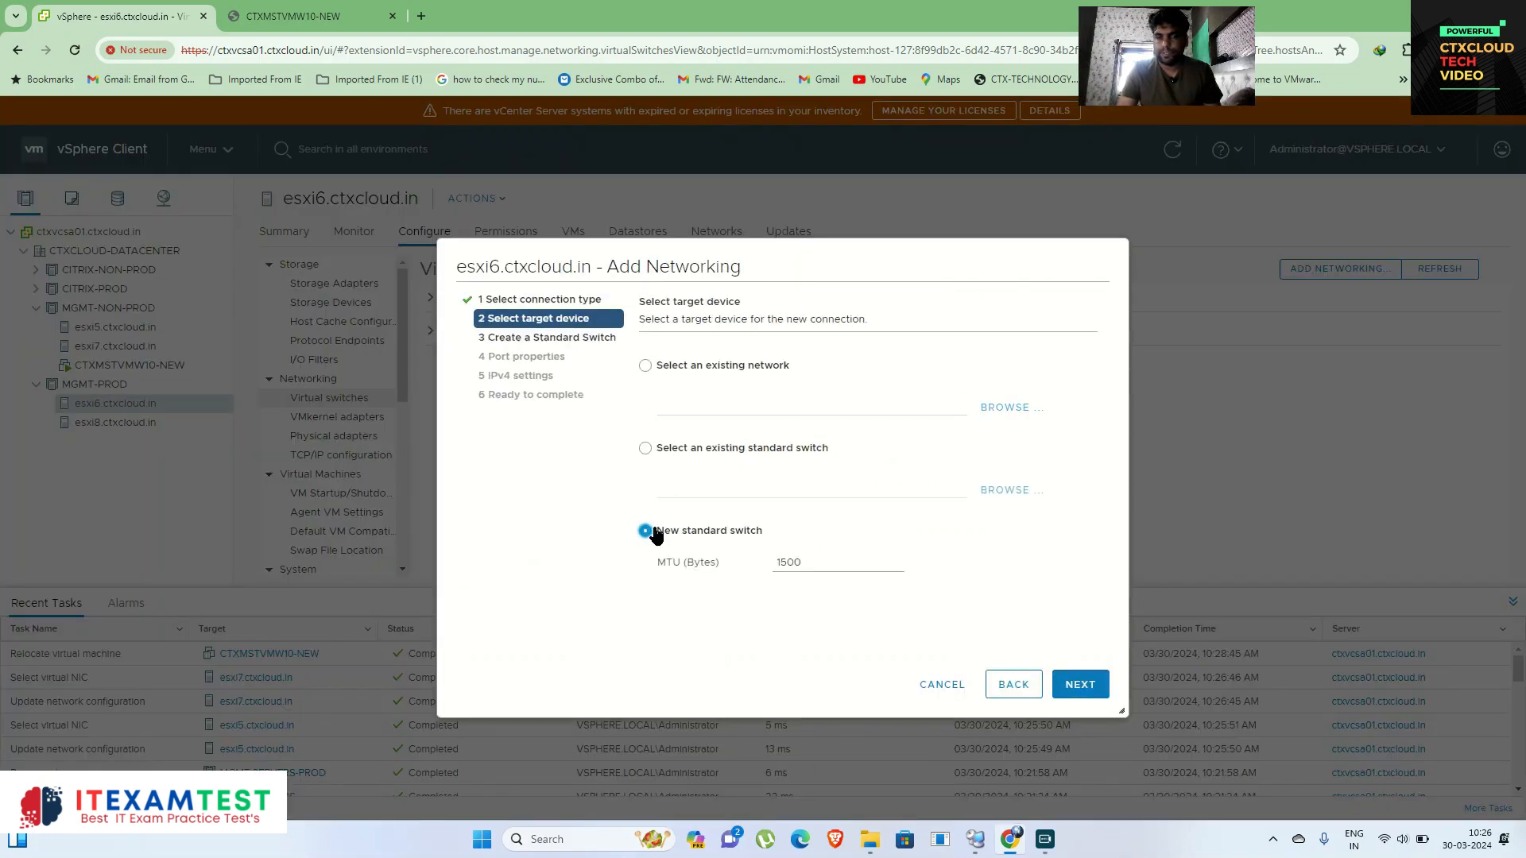
left_click(1082, 682)
Assign vmnic4 as the active physical adapter of the new standard switch on esxi6.
left_click(648, 382)
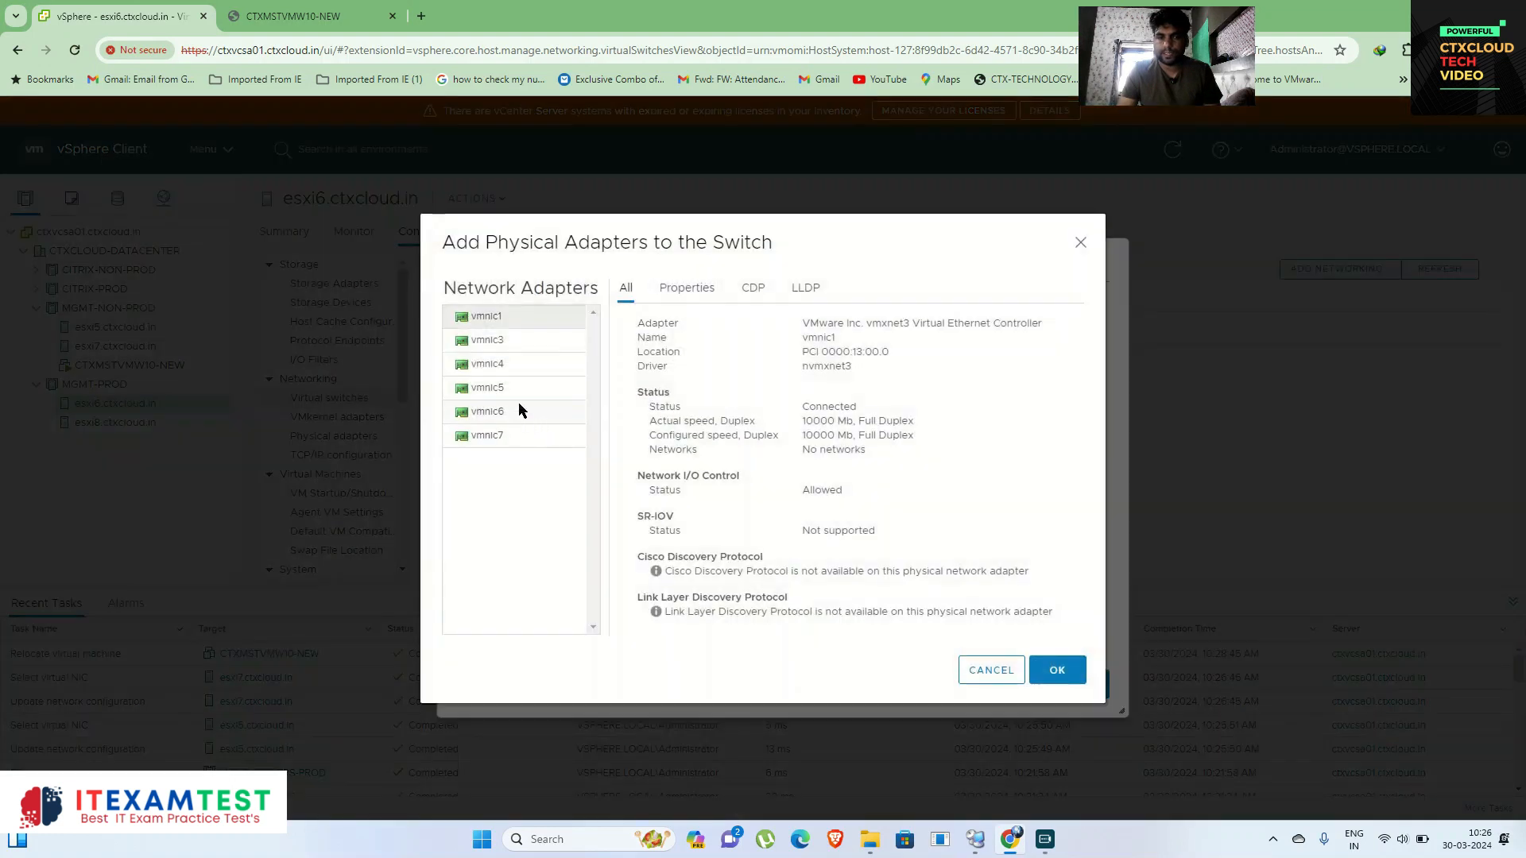
left_click(487, 364)
left_click(1057, 671)
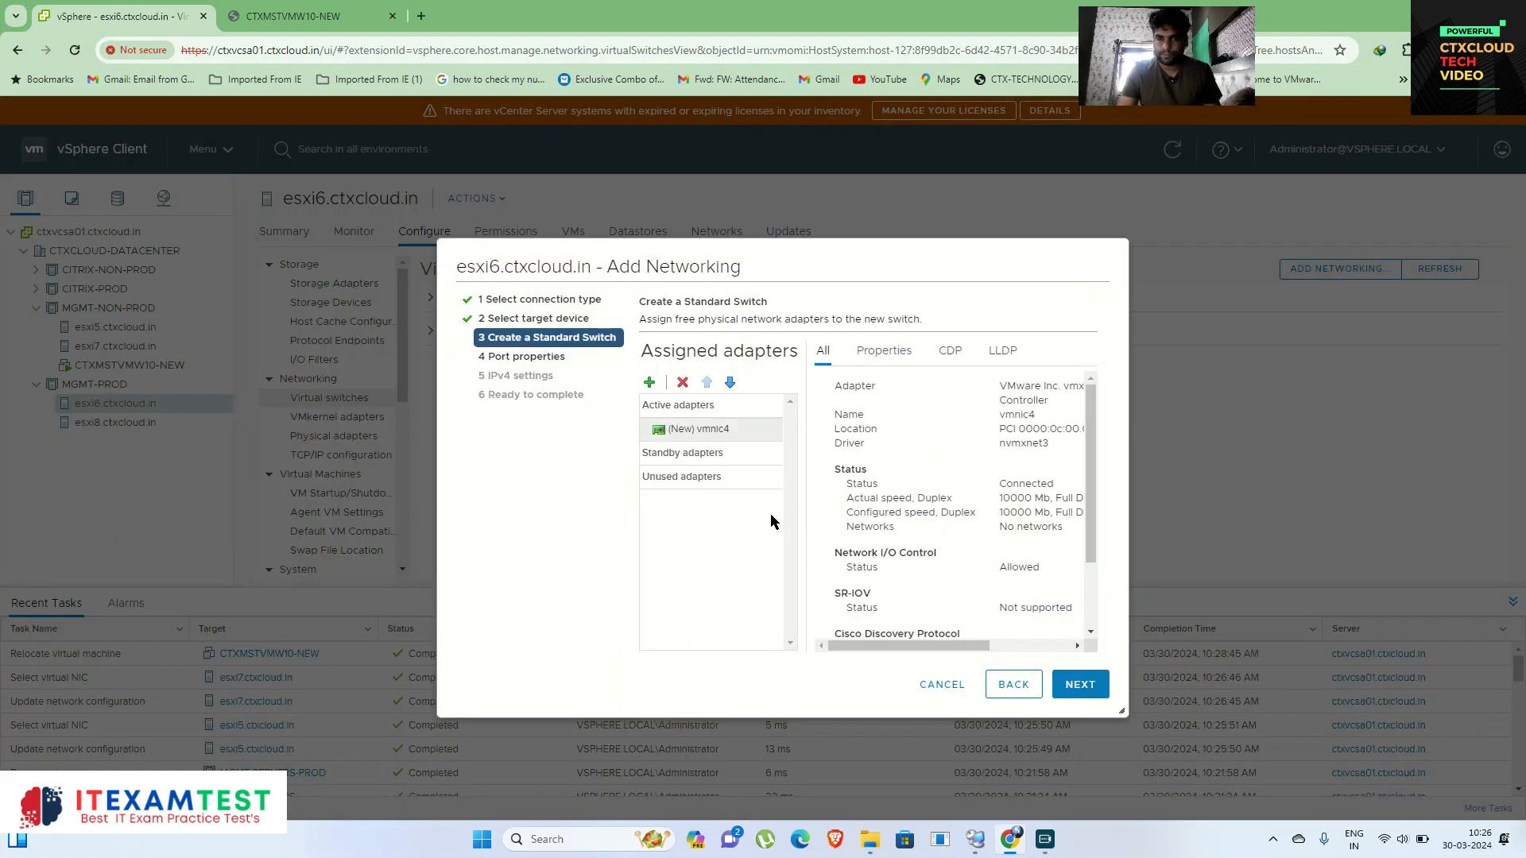
left_click(1078, 686)
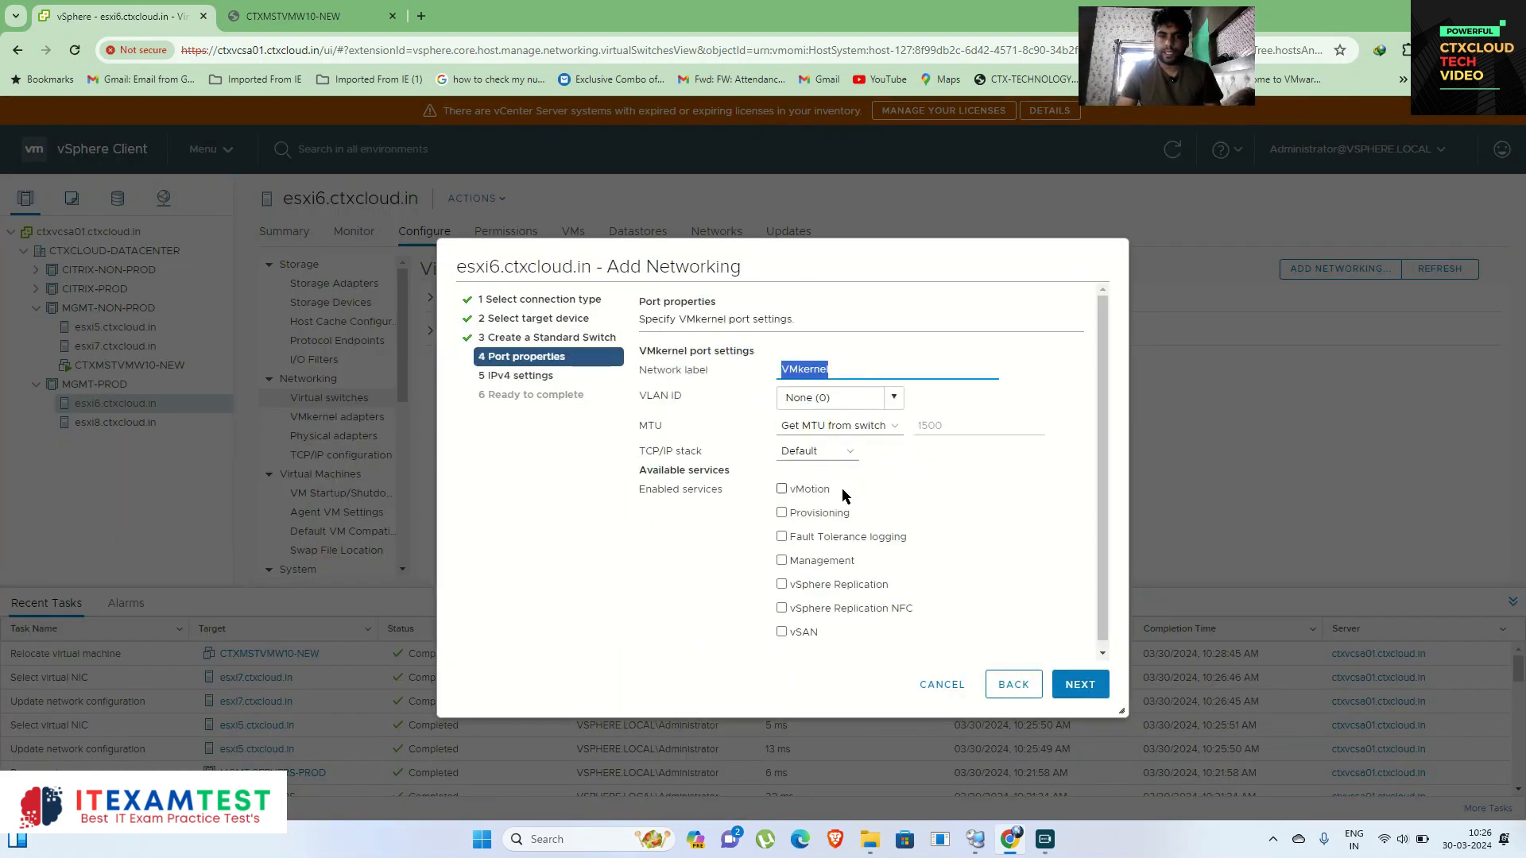
Label the VMkernel port on esxi6 vMotion and enable the vMotion service for it.
double_click(827, 372)
key("BackSpace")
type("vMotion")
left_click(786, 489)
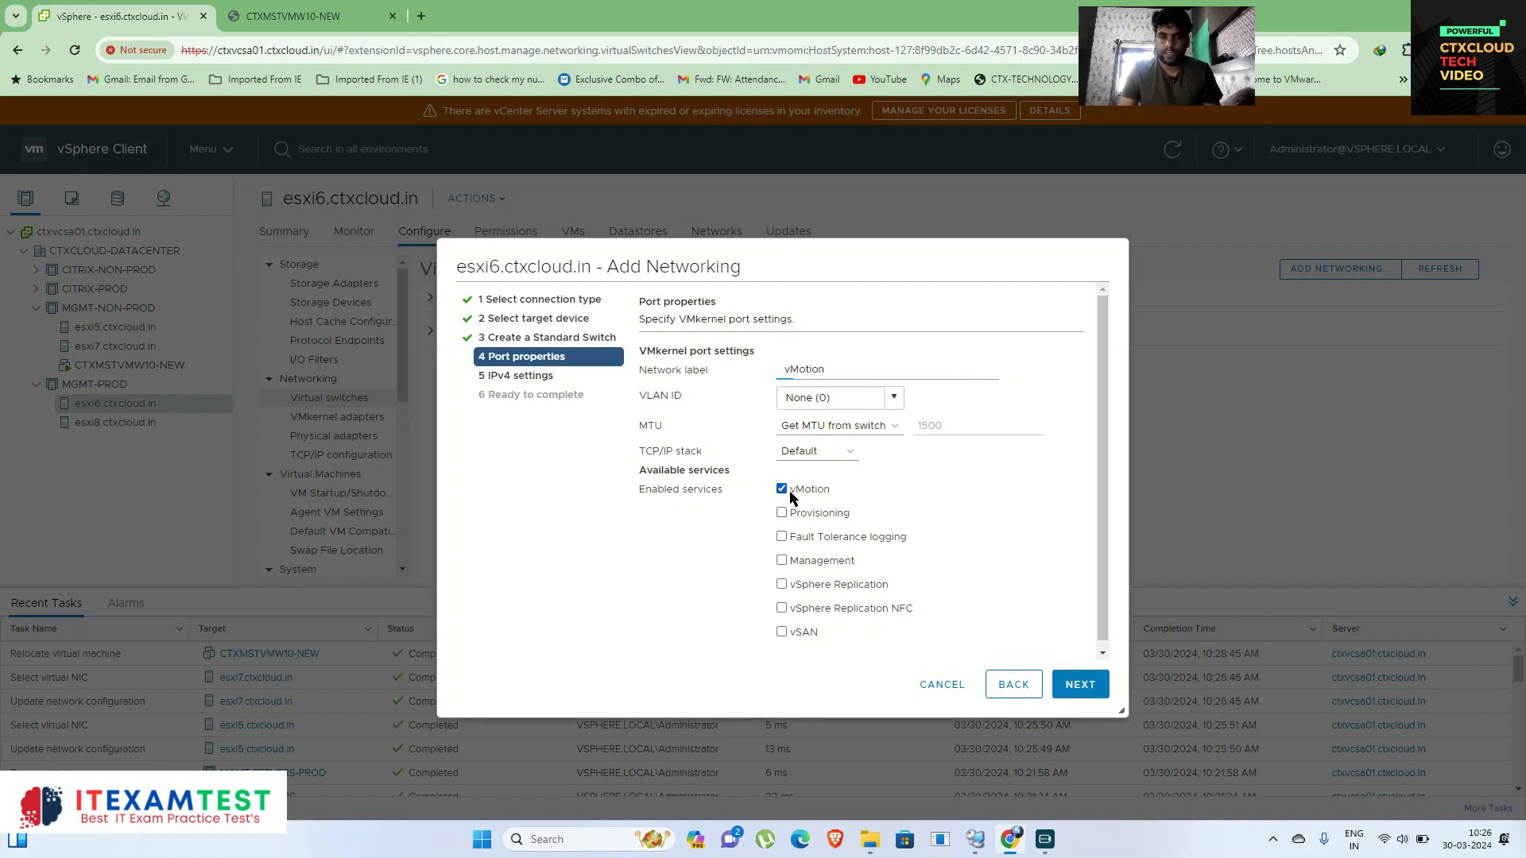
left_click(1077, 686)
Give the esxi6 adapter static IPv4 address 192.168.1.56 with mask 255.255.255.0, override its default gateway, and finish adding it.
left_click(645, 397)
left_click(812, 436)
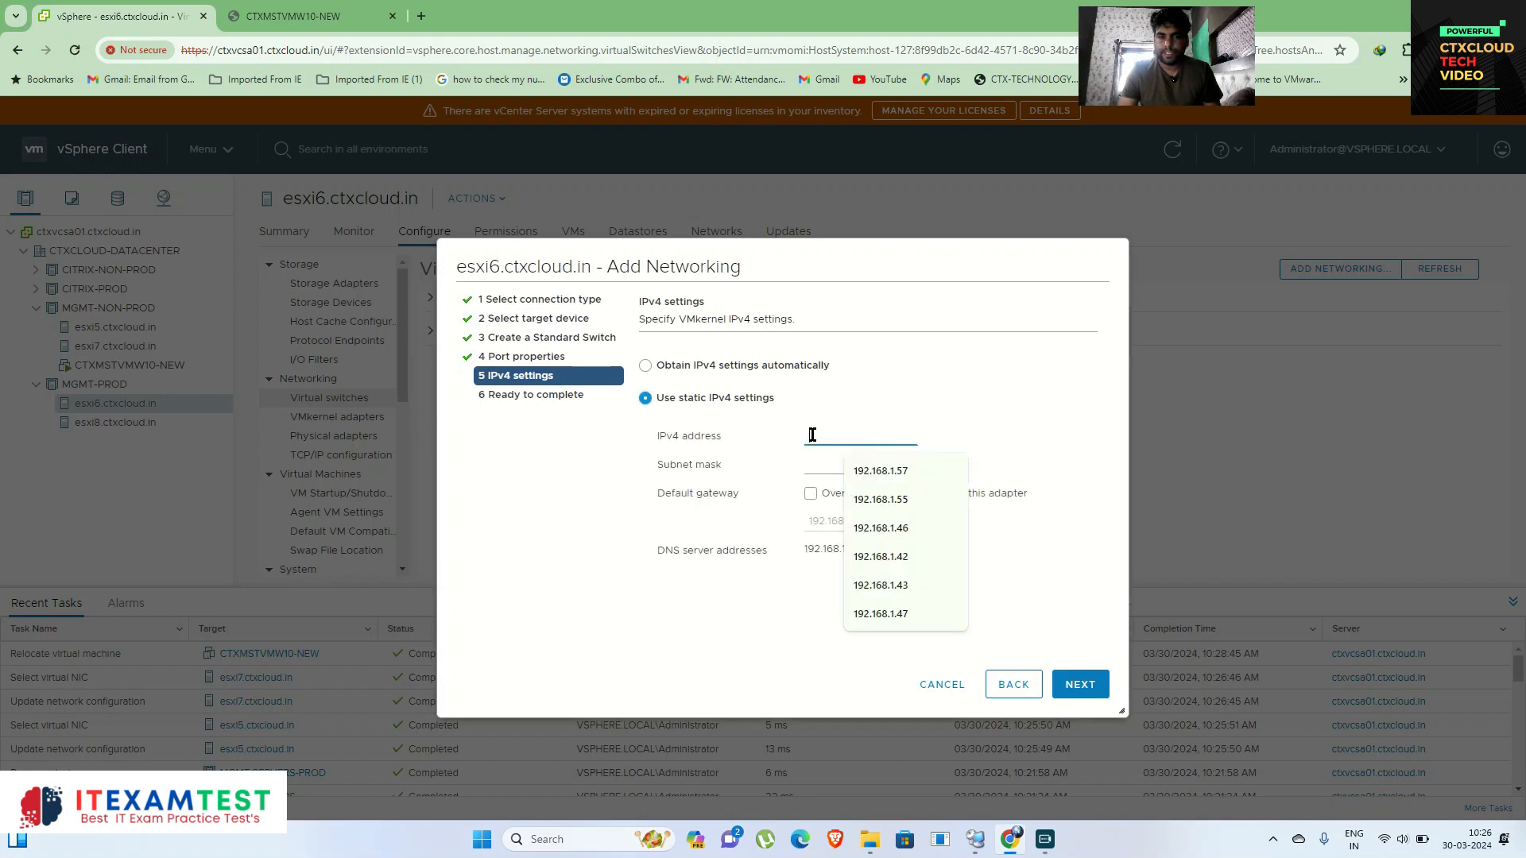
type("192.168.1.56")
left_click(851, 464)
left_click(867, 493)
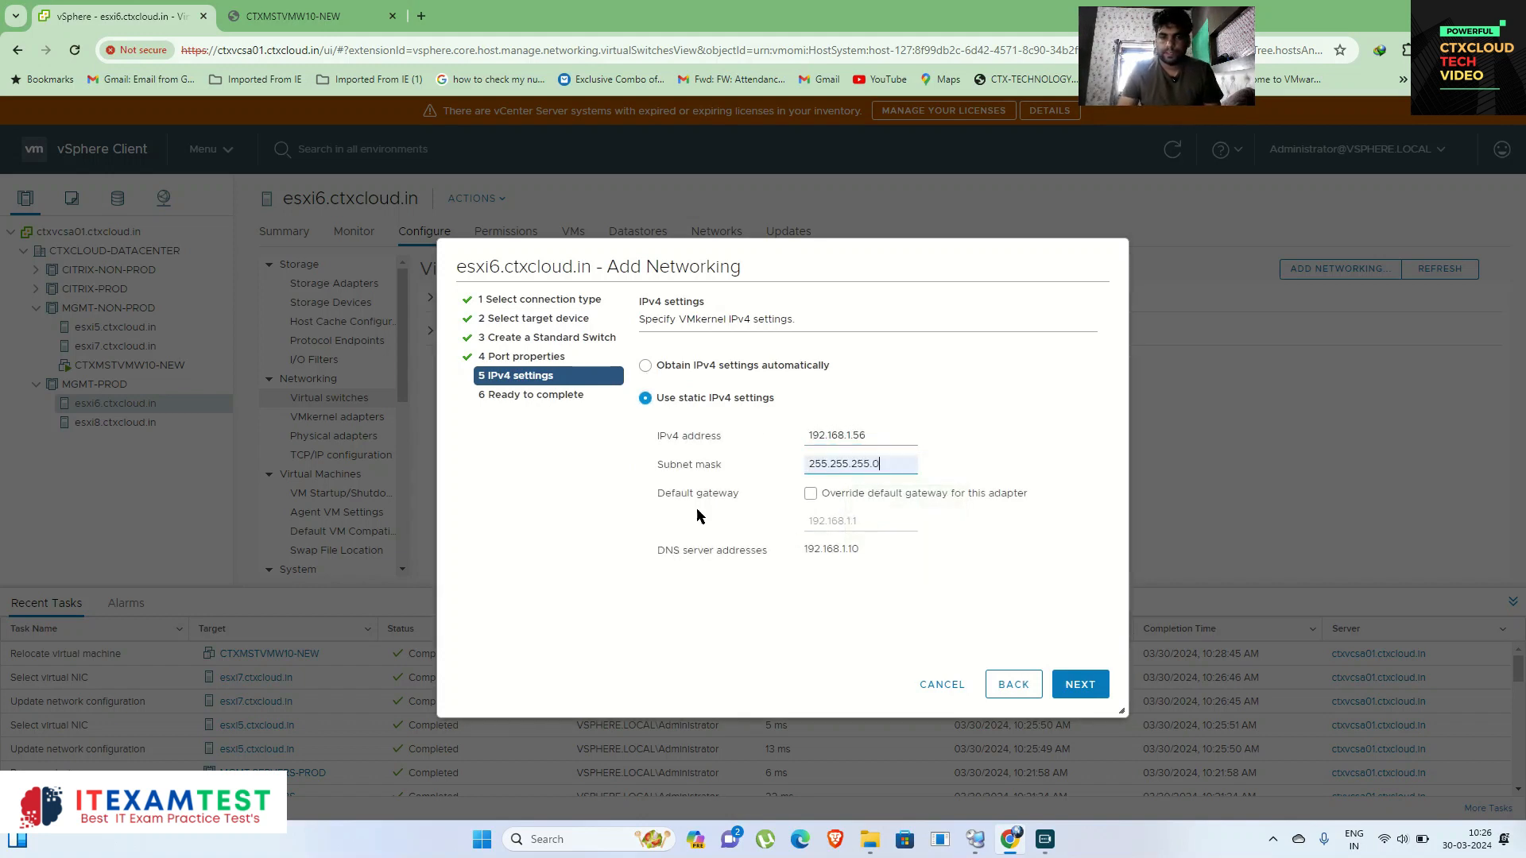
left_click(810, 493)
left_click(1081, 685)
left_click(1081, 685)
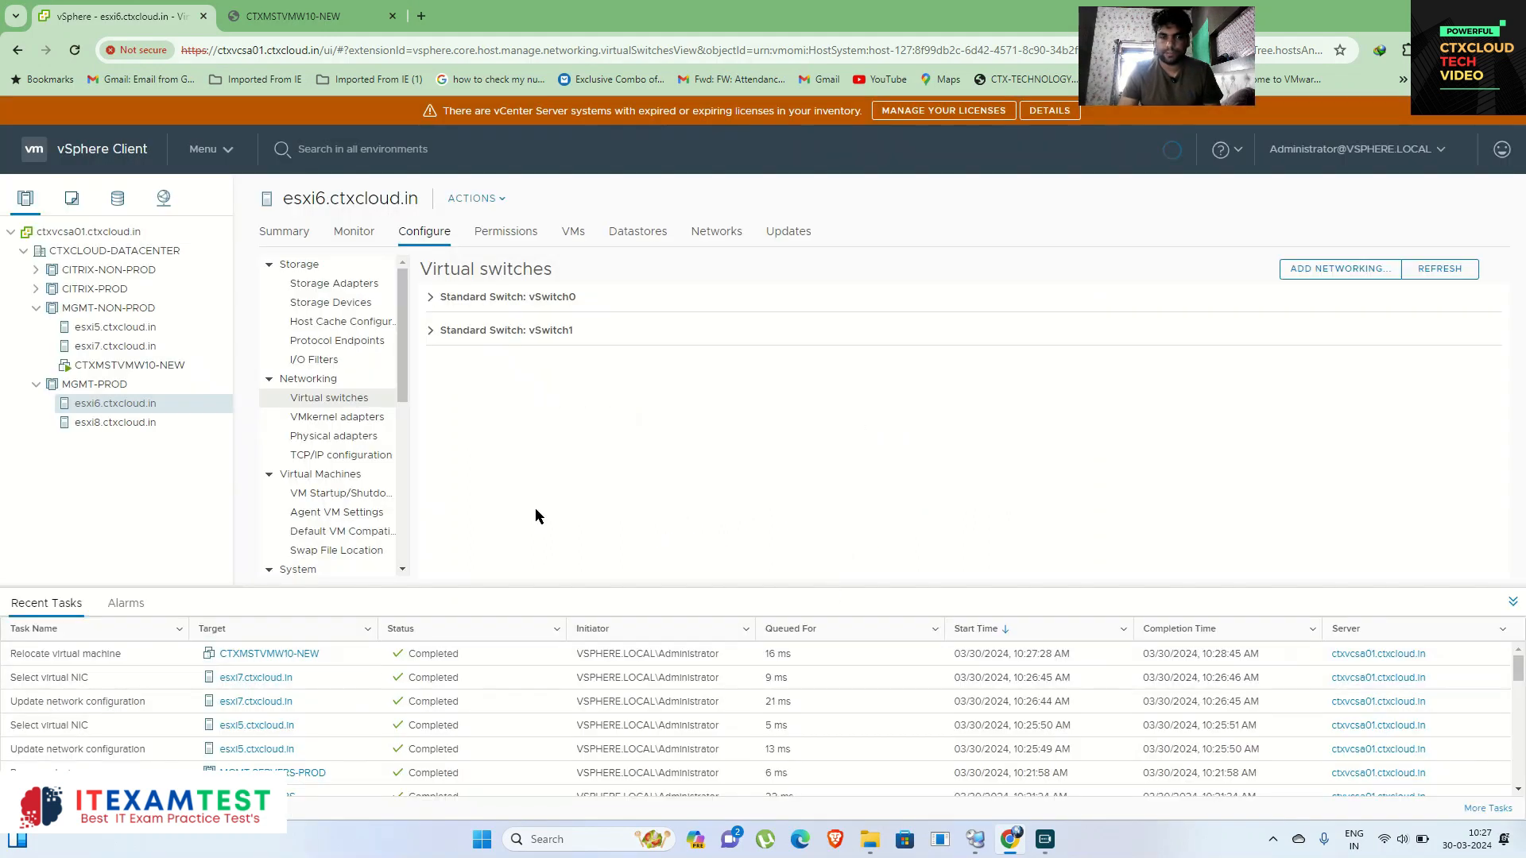
Start adding a VMkernel network adapter to host esxi8 on a new standard switch.
left_click(96, 423)
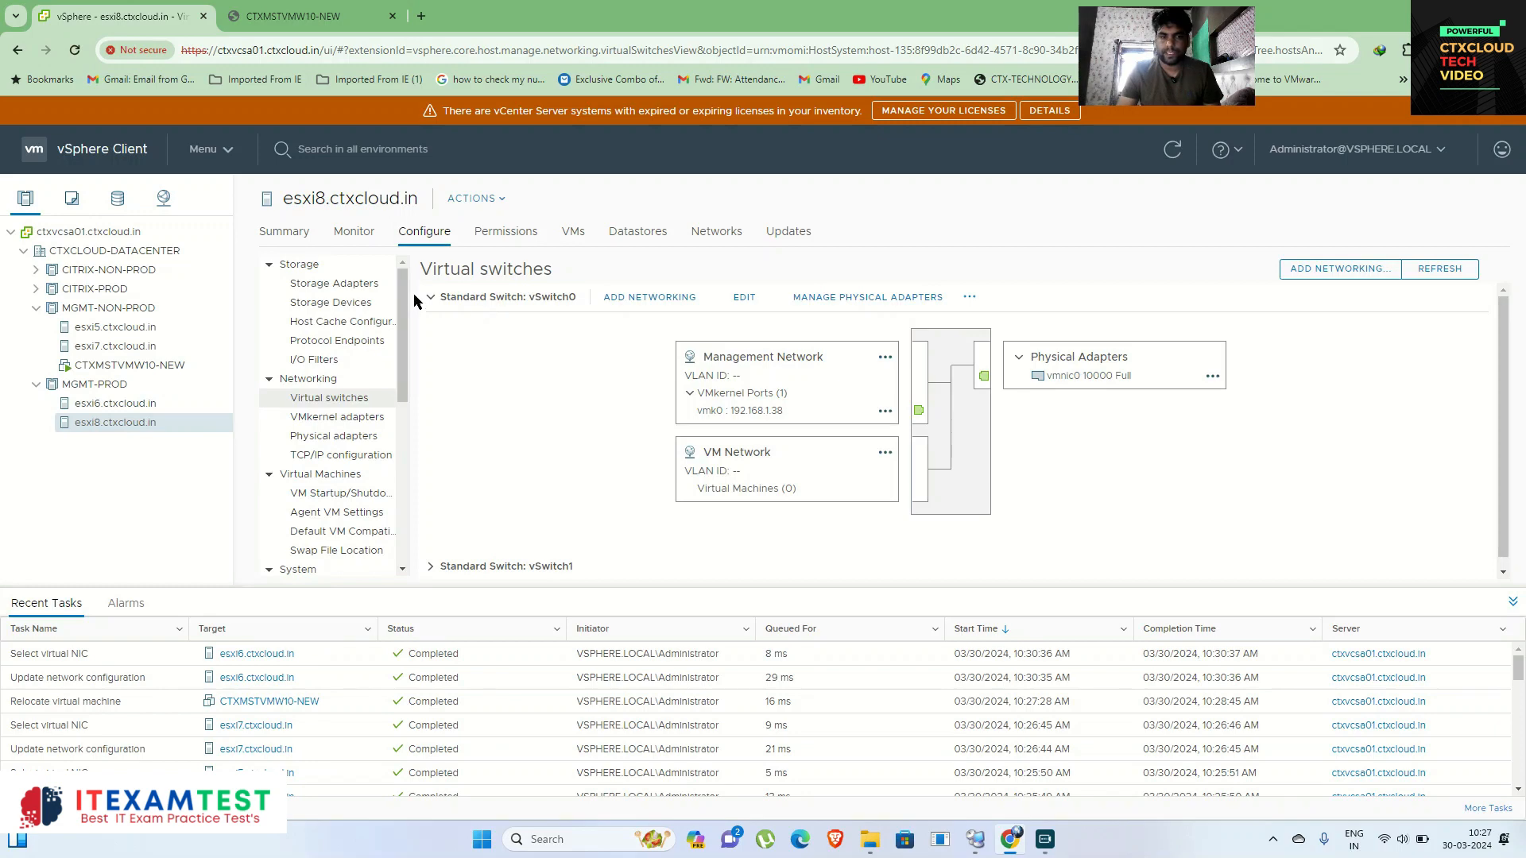
left_click(427, 298)
left_click(1343, 269)
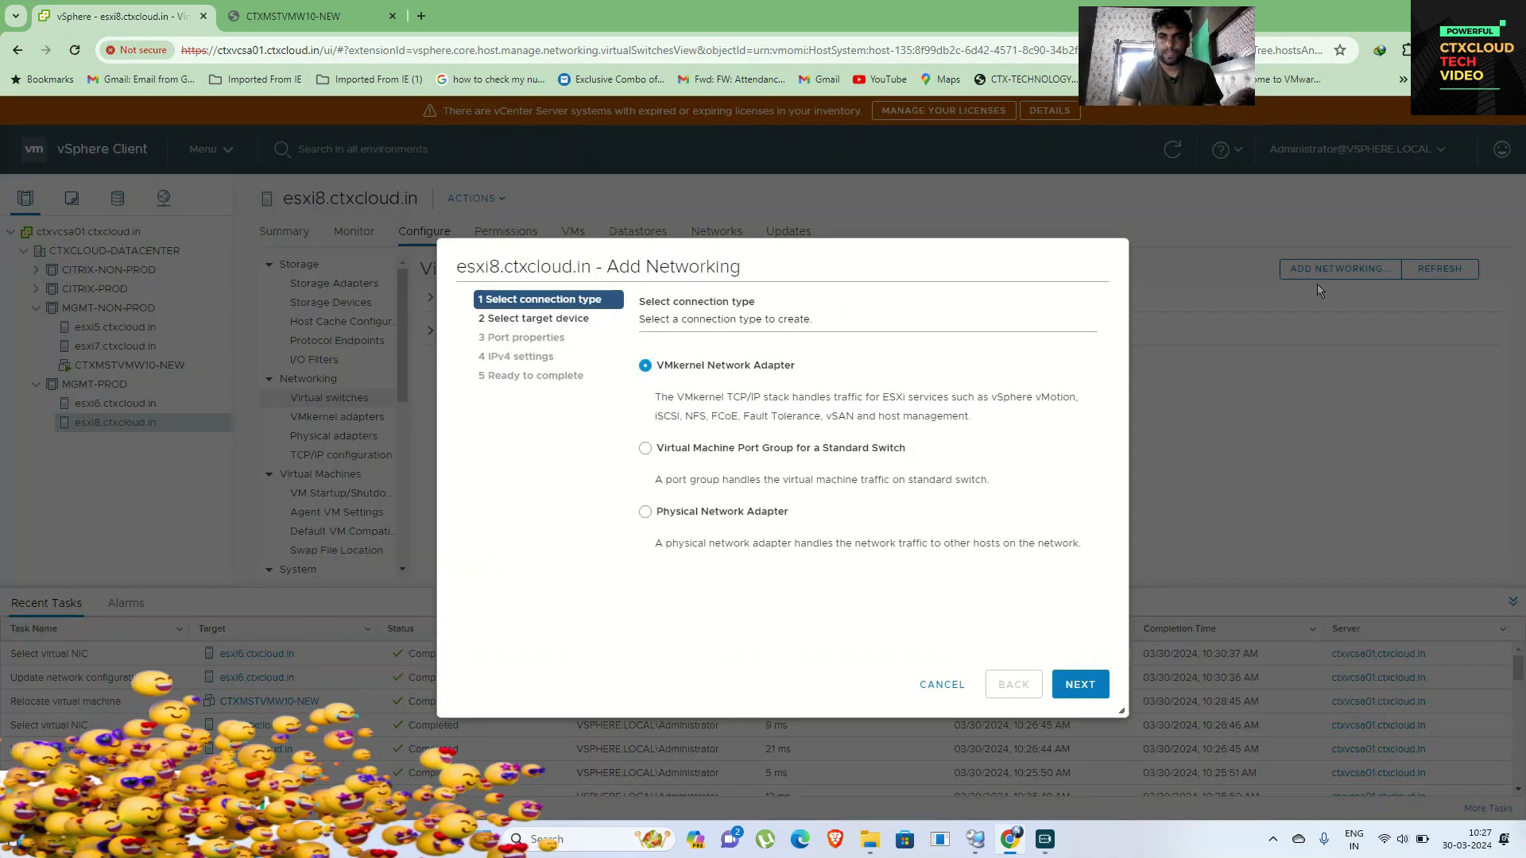
left_click(1080, 685)
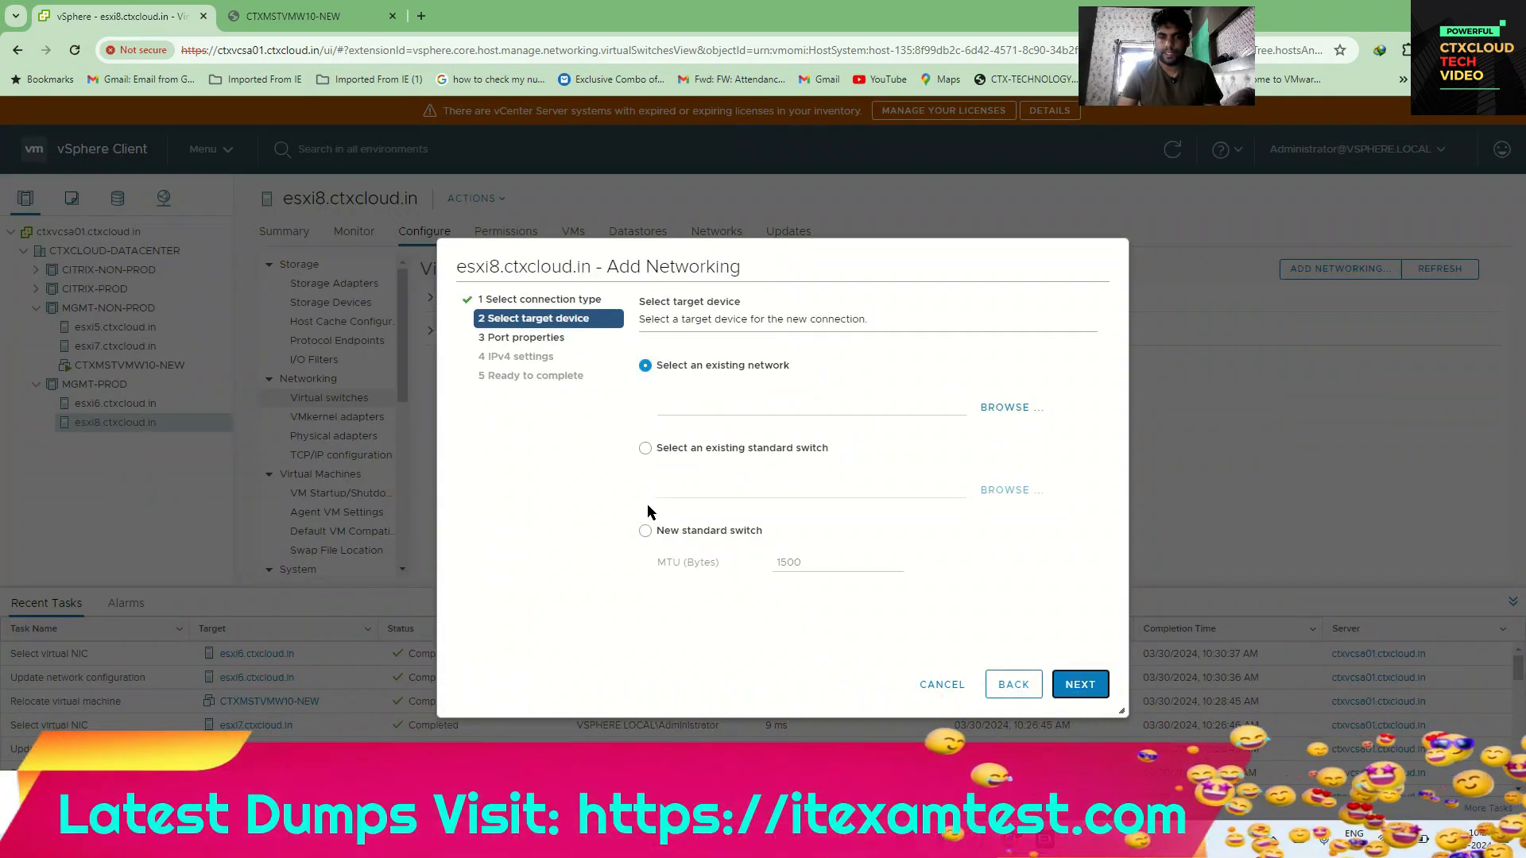
left_click(645, 530)
left_click(1080, 684)
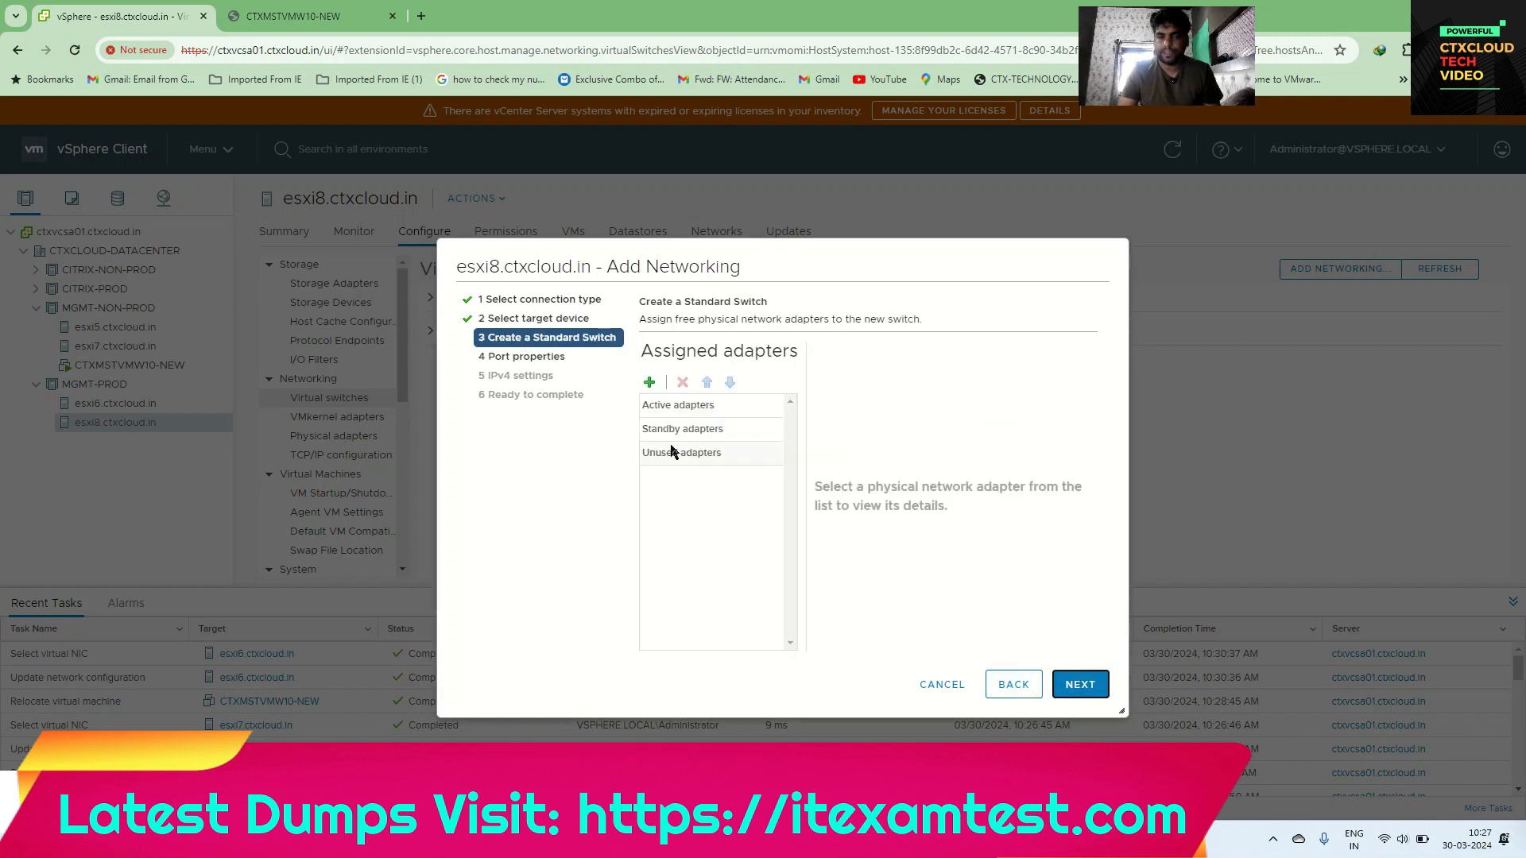
Assign vmnic4 as the active physical adapter of the new standard switch on esxi8.
left_click(649, 383)
left_click(493, 366)
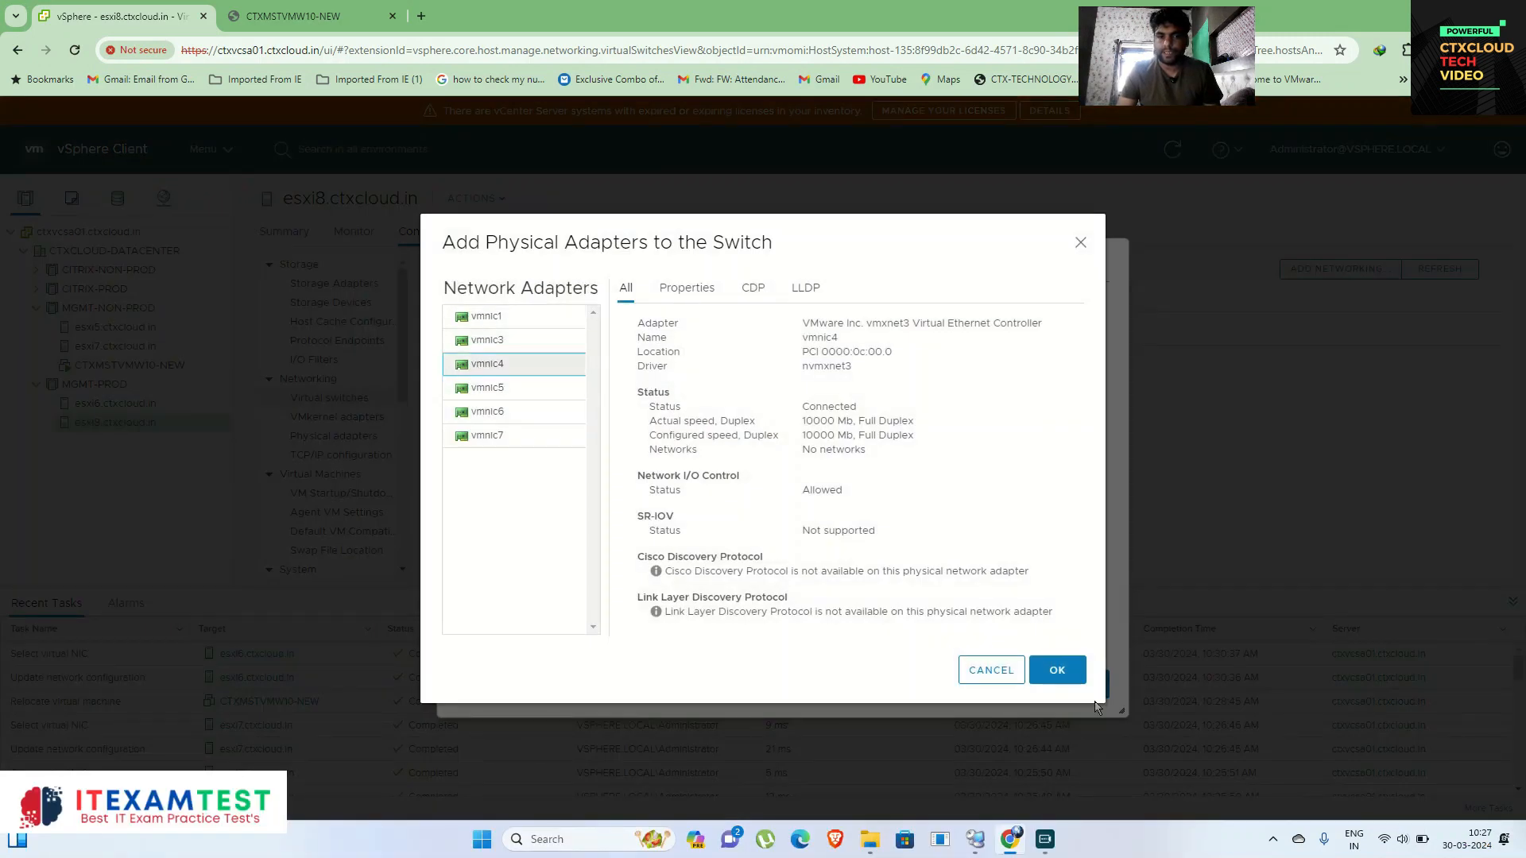
left_click(1058, 672)
left_click(1079, 685)
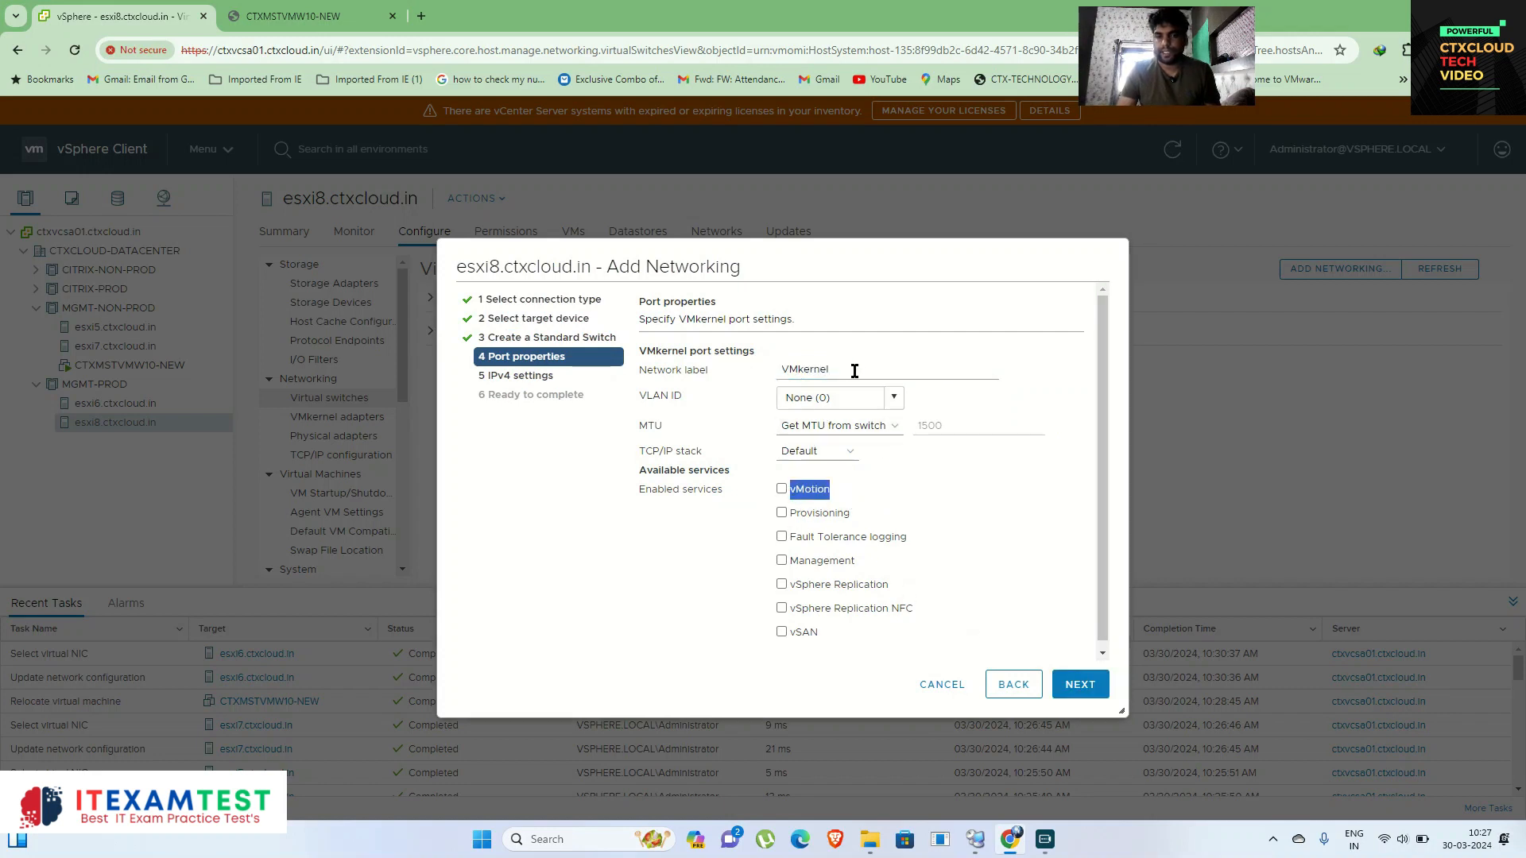
Label the VMkernel port on esxi8 vMotion and enable the vMotion service for it.
type("vMotion")
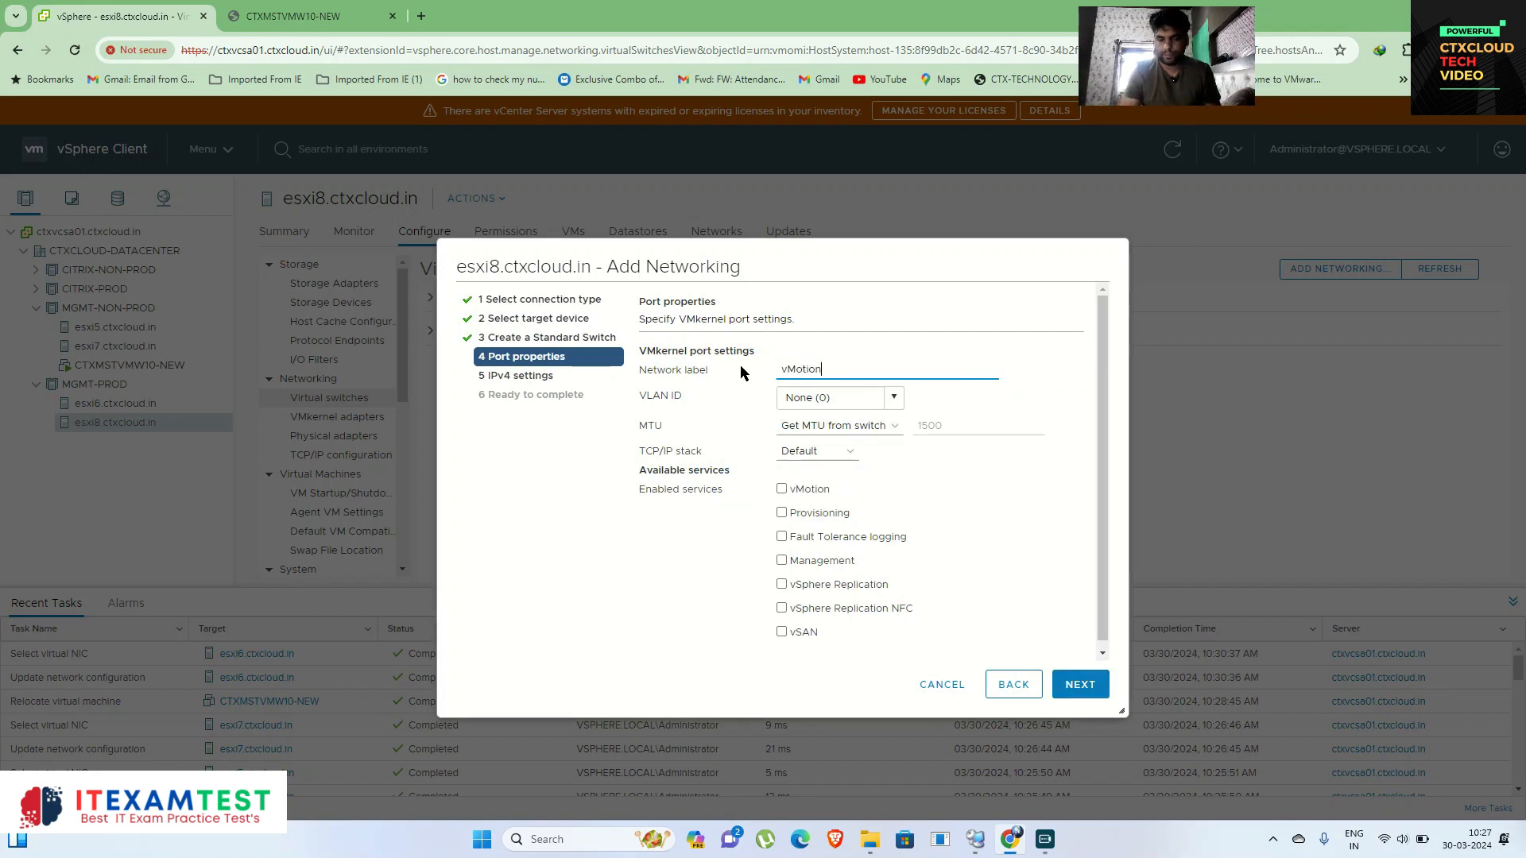
left_click(783, 491)
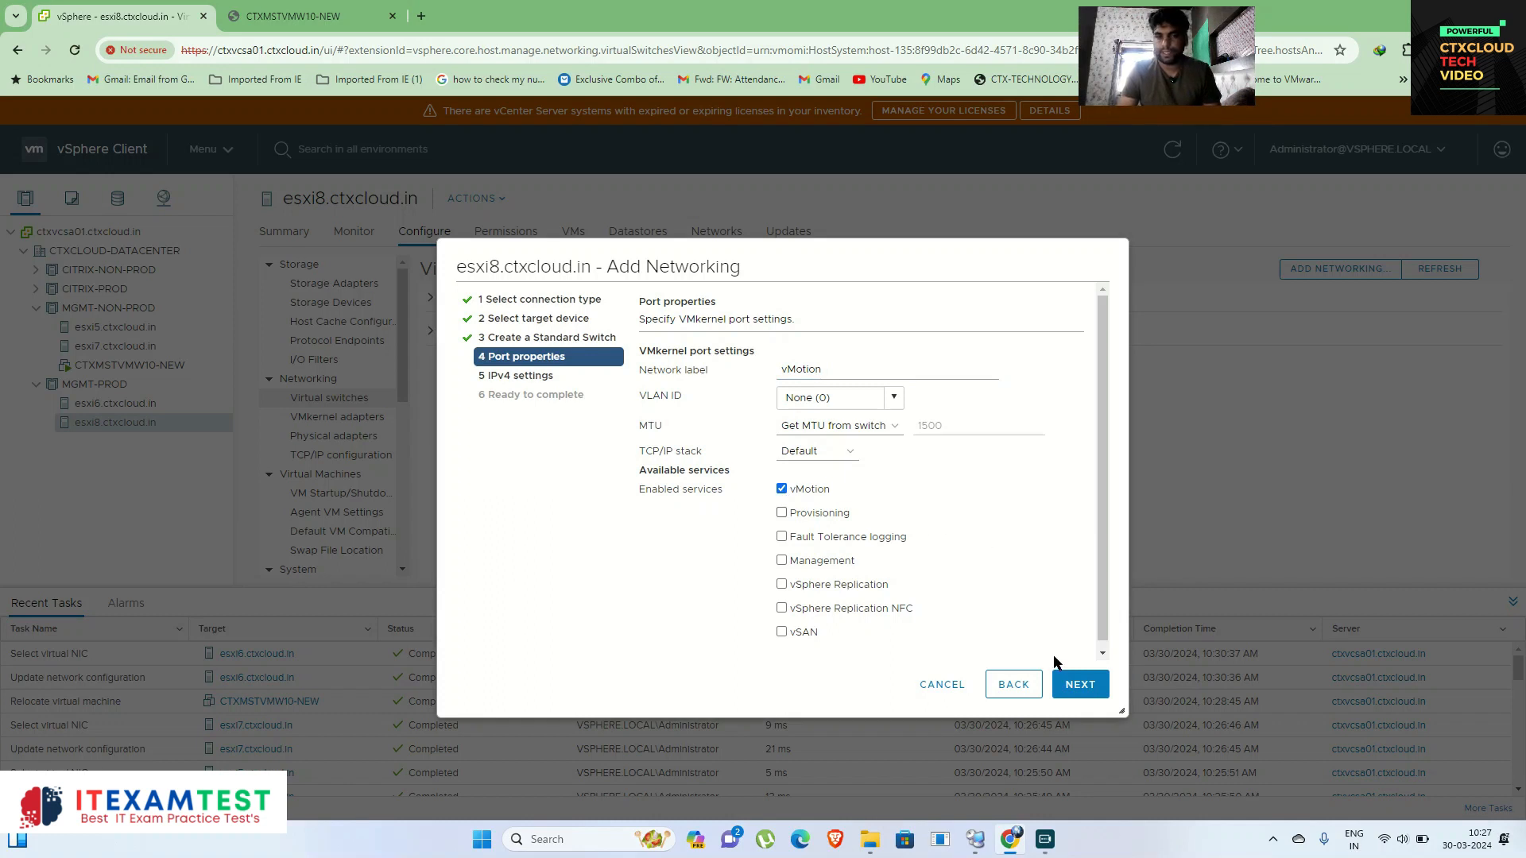
left_click(1075, 686)
Give the esxi8 adapter static IPv4 address 192.168.1.58 with mask 255.255.255.0, override its default gateway with 192.168.1.1, and finish adding it.
left_click(646, 398)
left_click(909, 436)
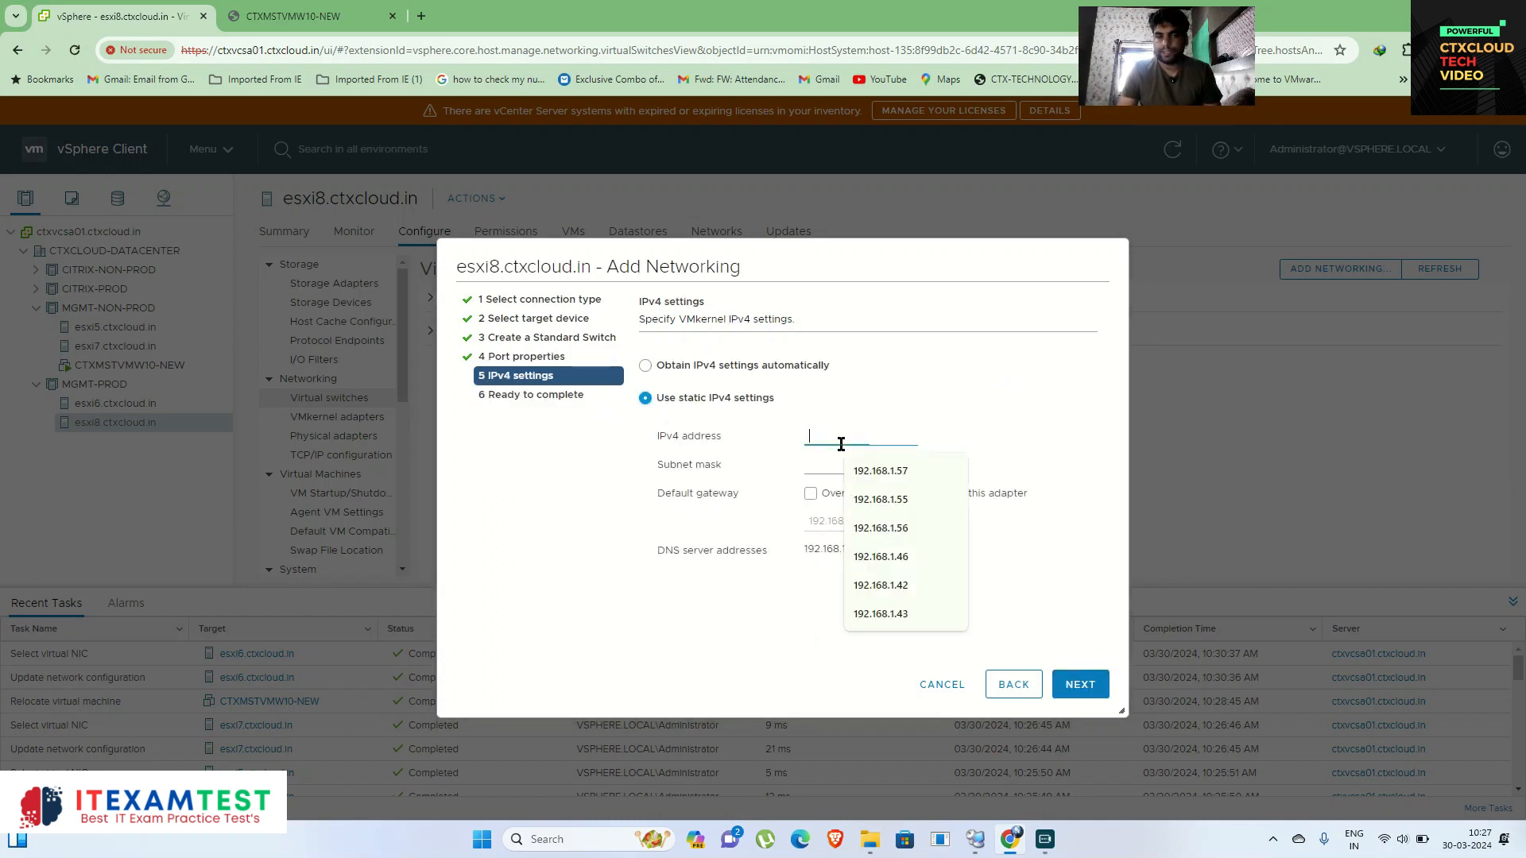
left_click(890, 470)
key("BackSpace")
type("8")
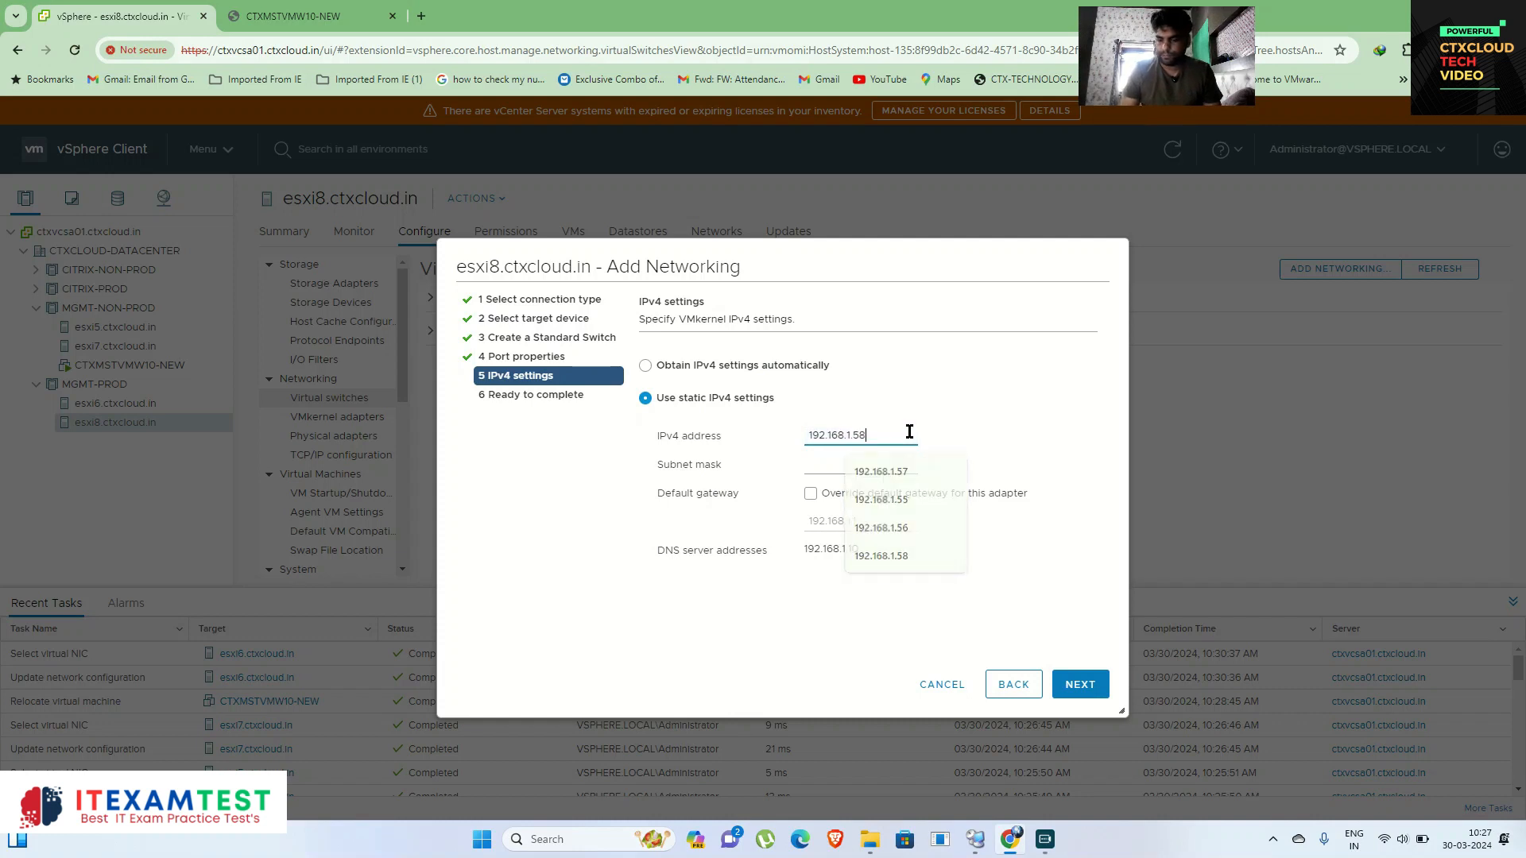
left_click(844, 469)
left_click(902, 507)
left_click(811, 494)
left_click(1077, 685)
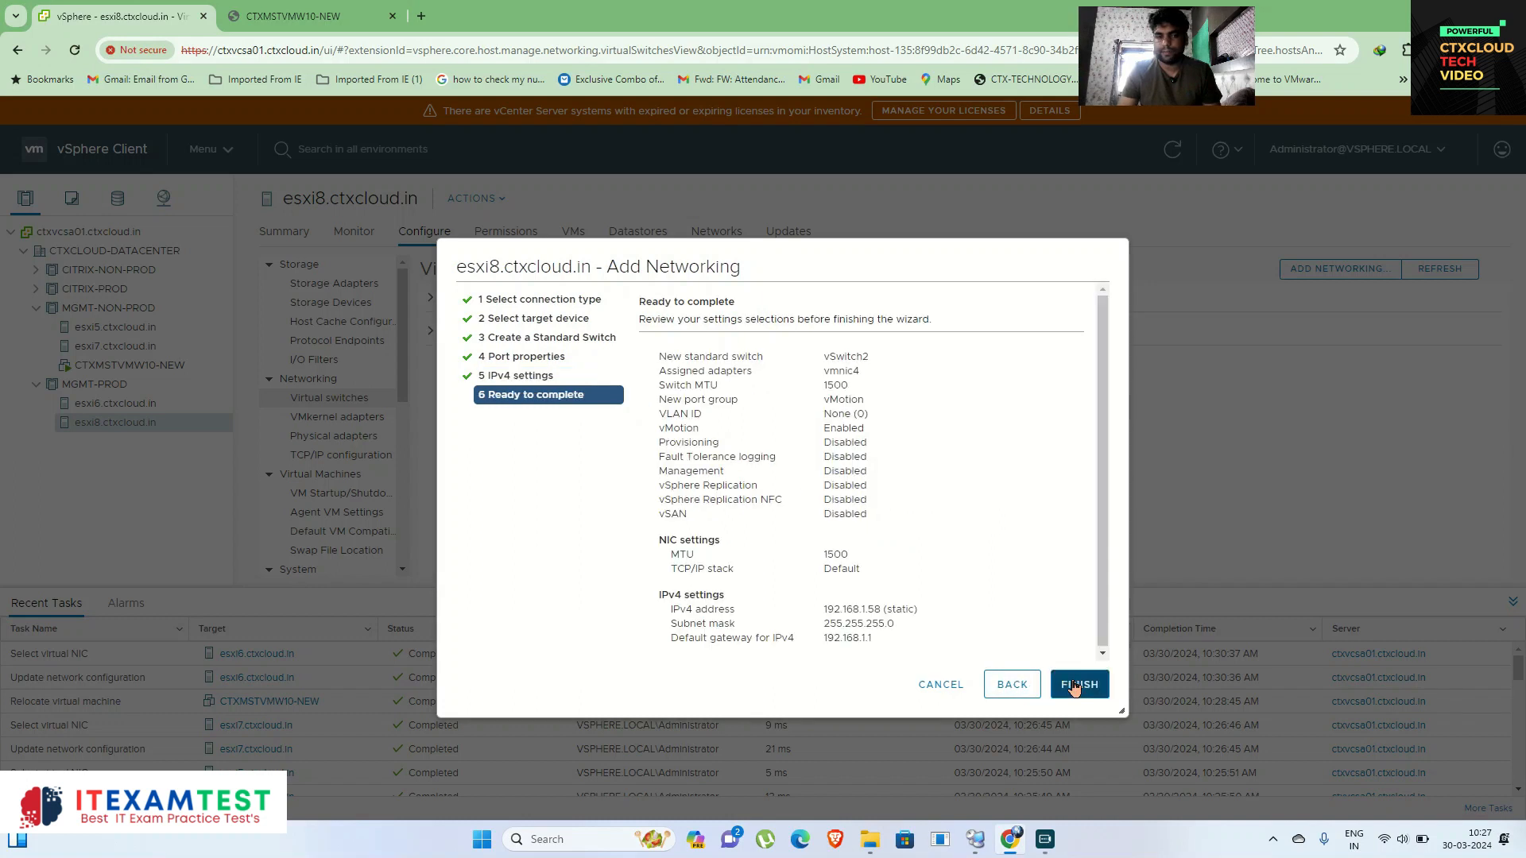
left_click(1077, 684)
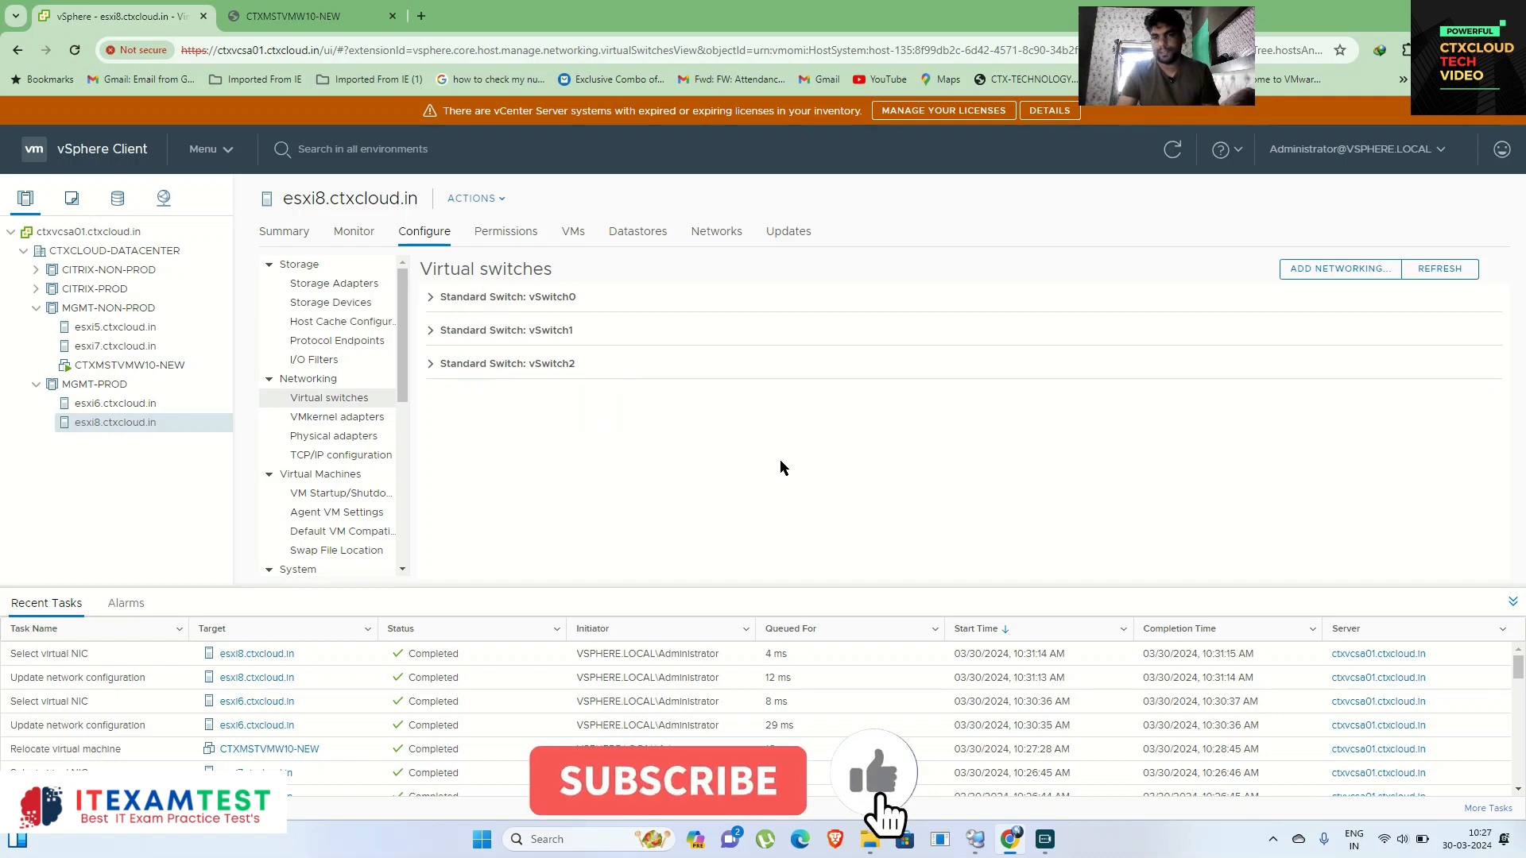
left_click(130, 368)
right_click(131, 367)
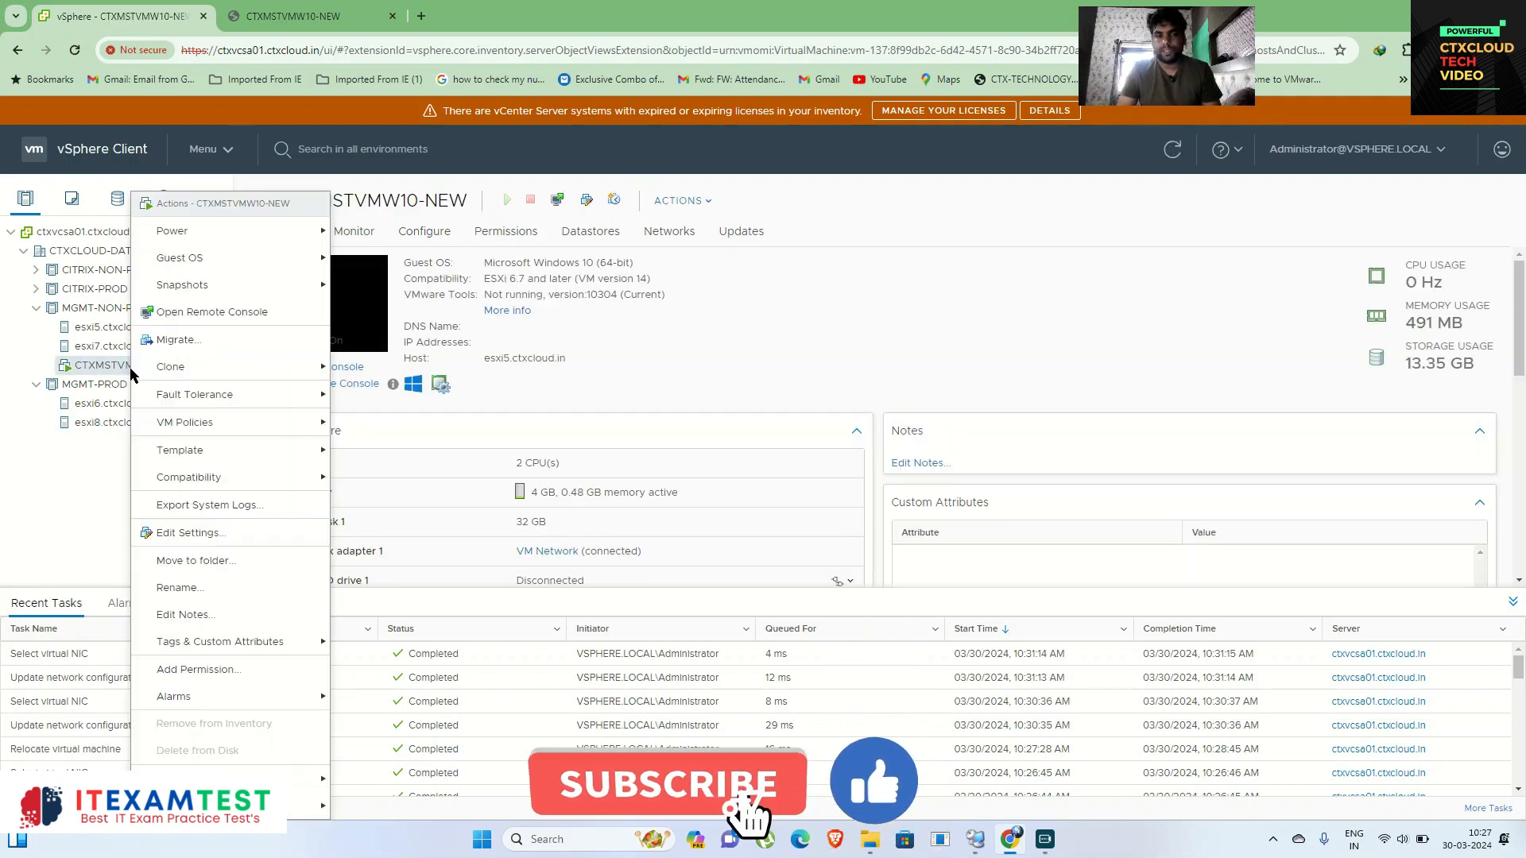
left_click(175, 340)
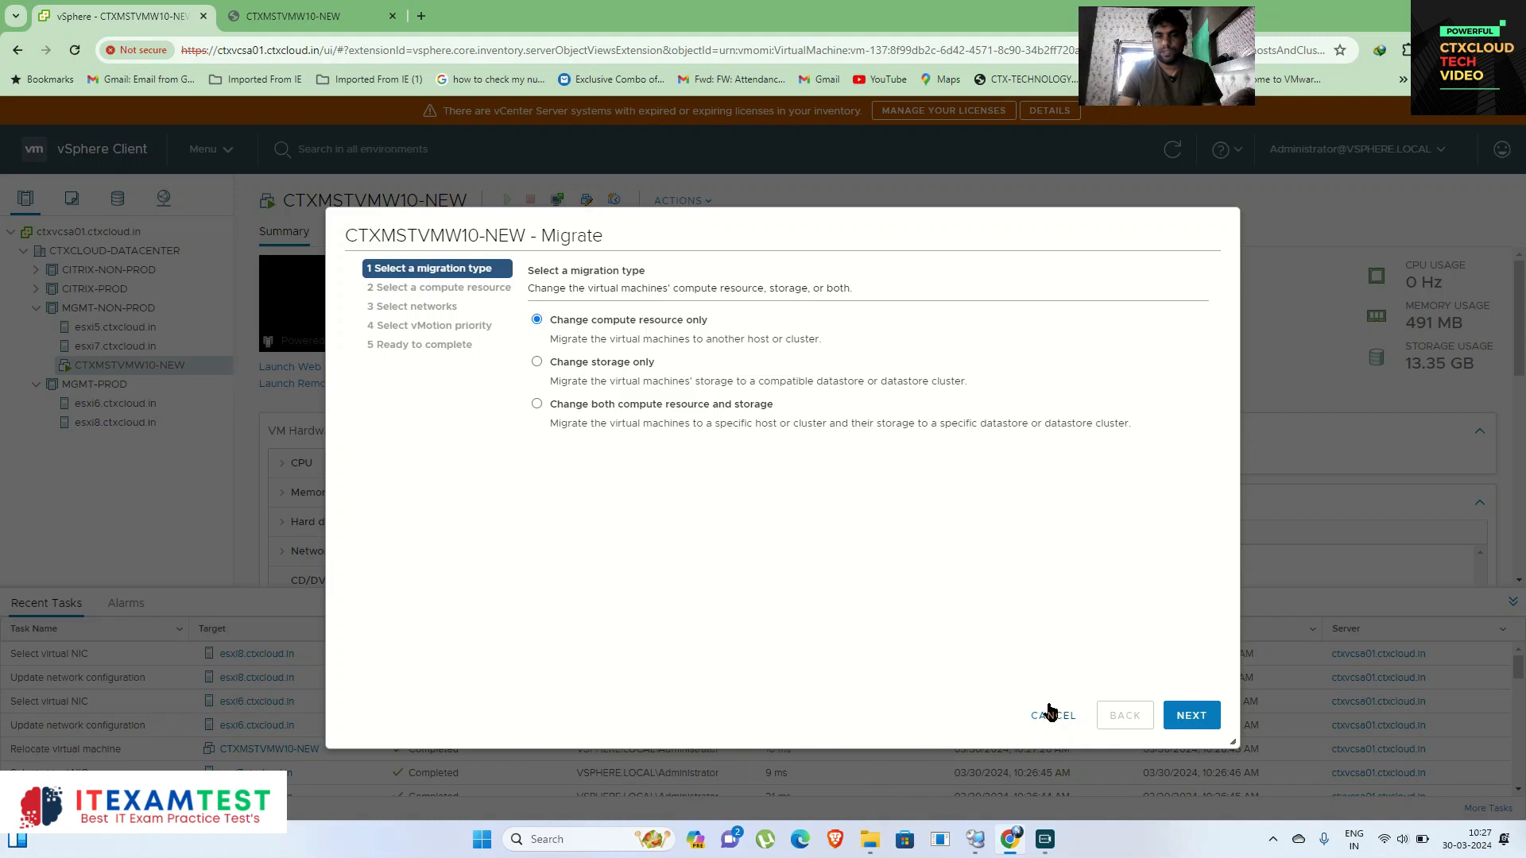
left_click(1051, 714)
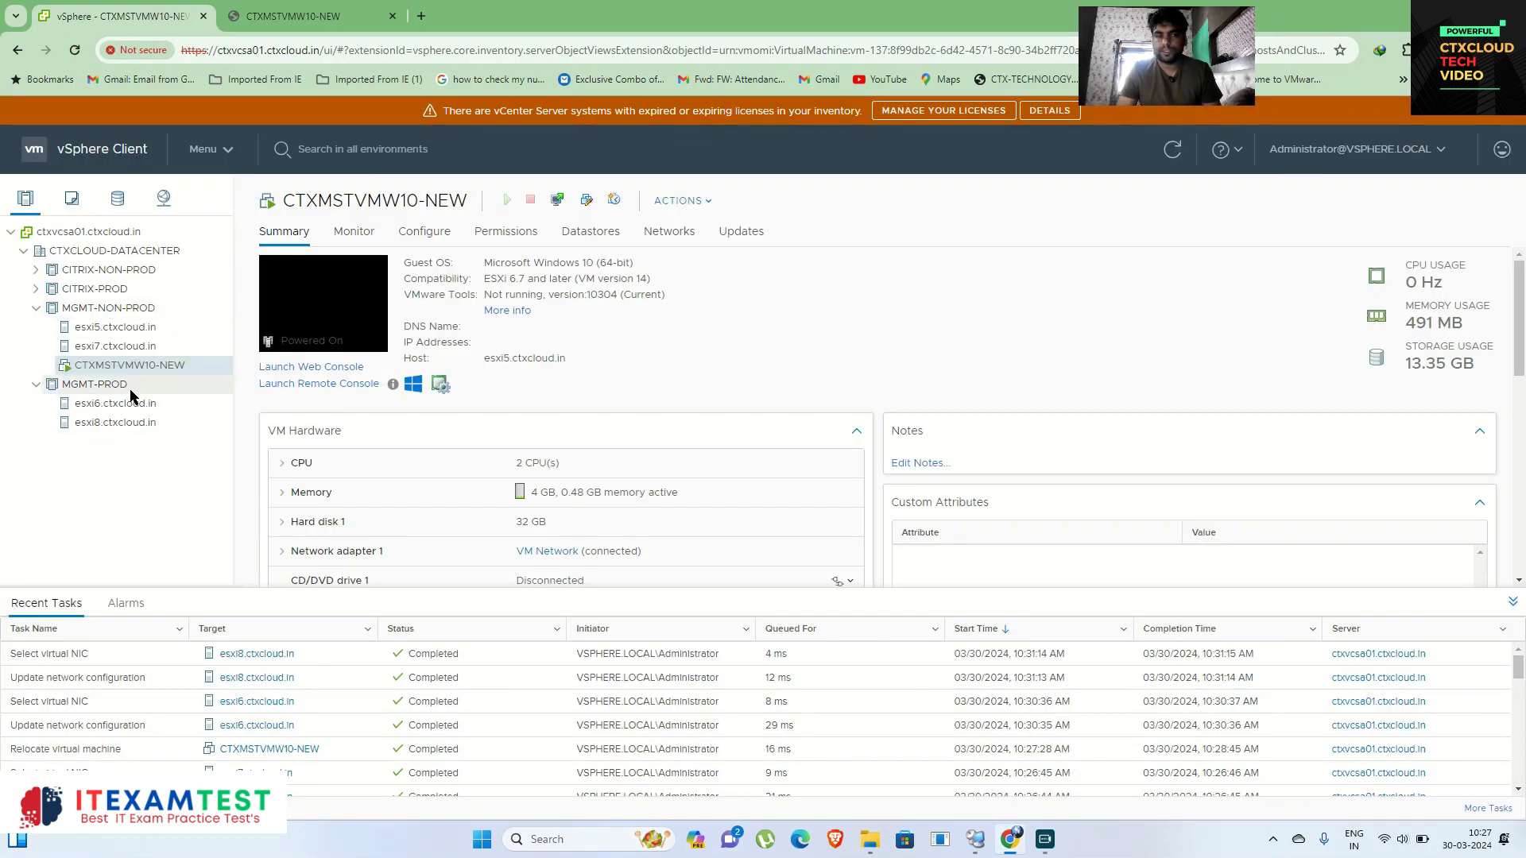
Start migrating CTXMSTVMW10-NEW with only its compute resource changed, and list individual hosts as possible destinations.
right_click(151, 367)
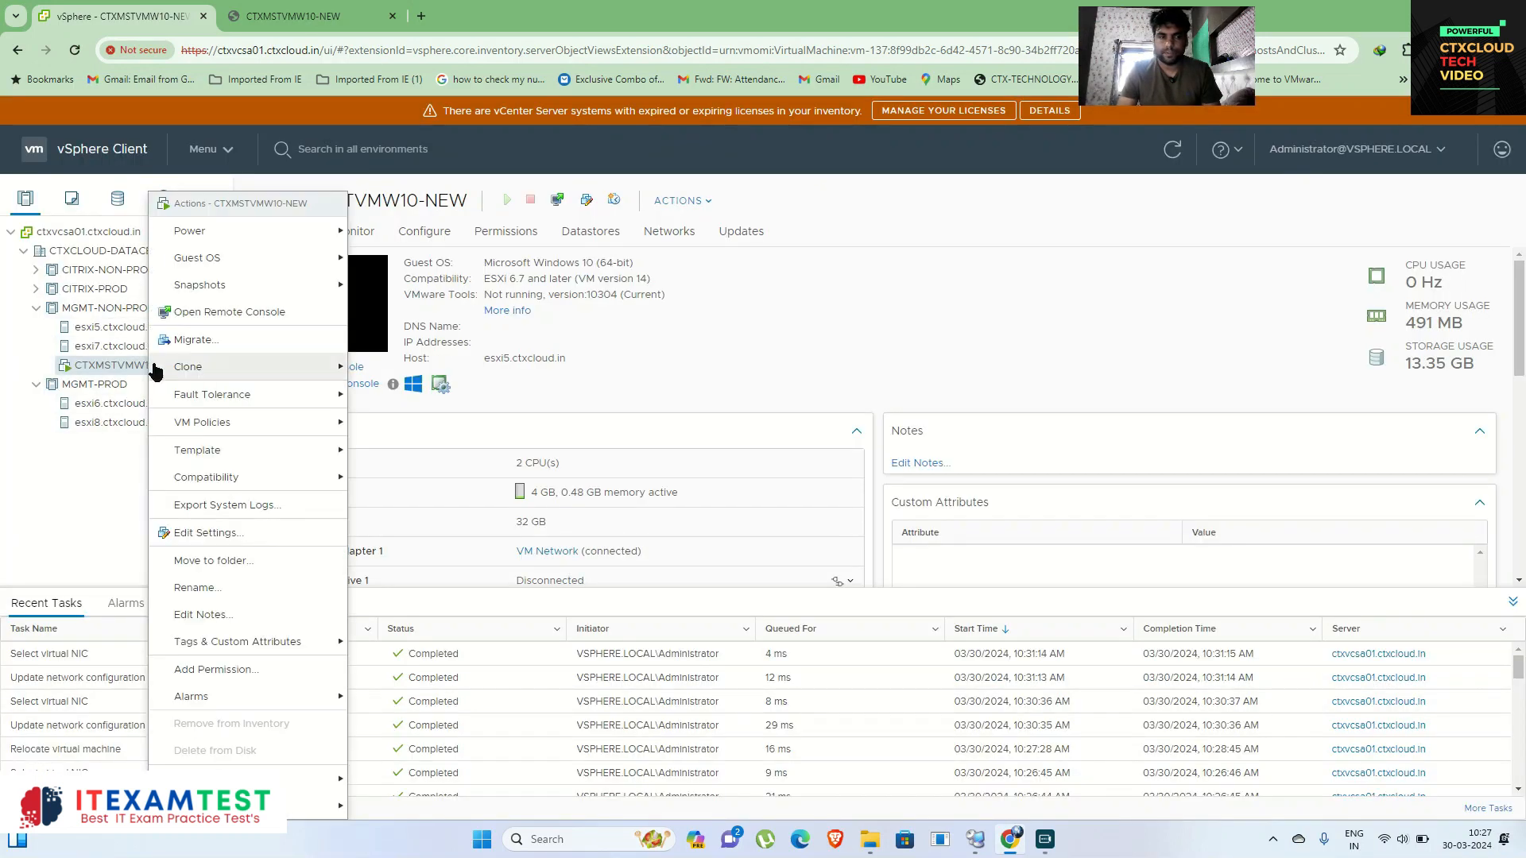
left_click(231, 343)
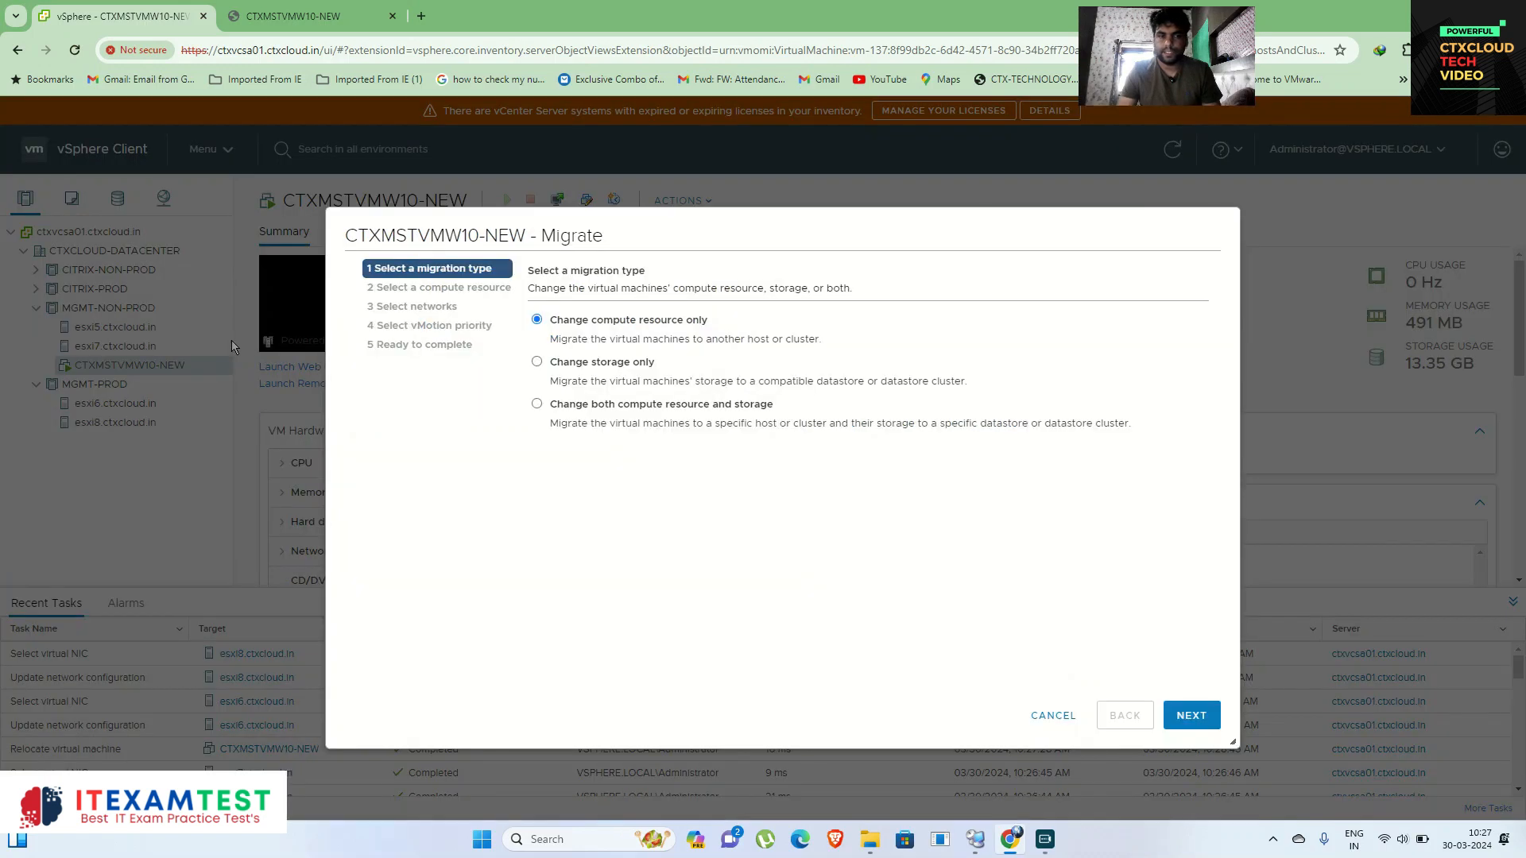
left_click(1191, 714)
left_click(609, 328)
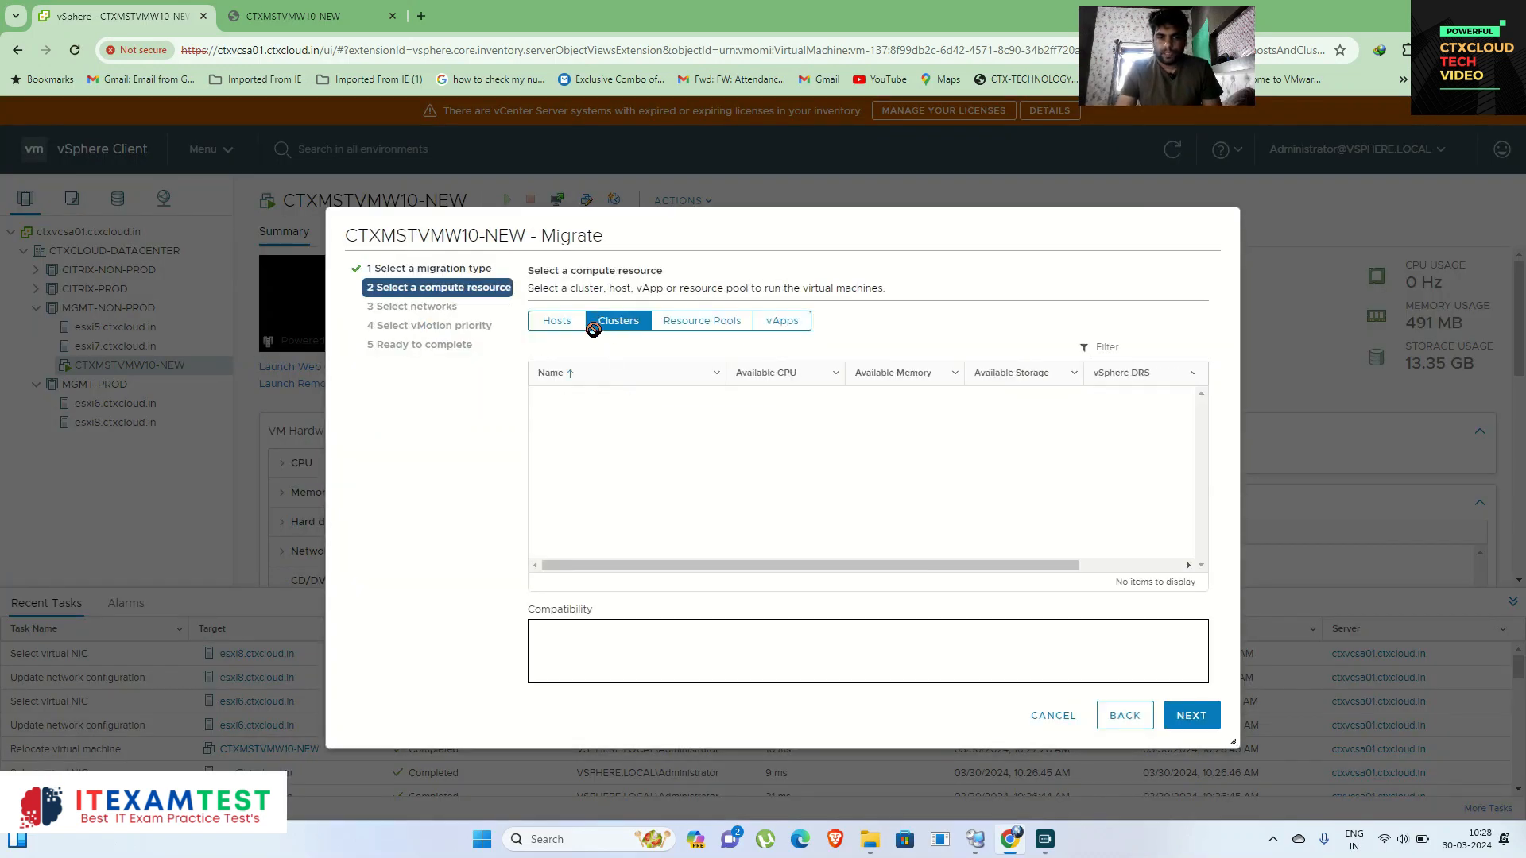
triple_click(549, 330)
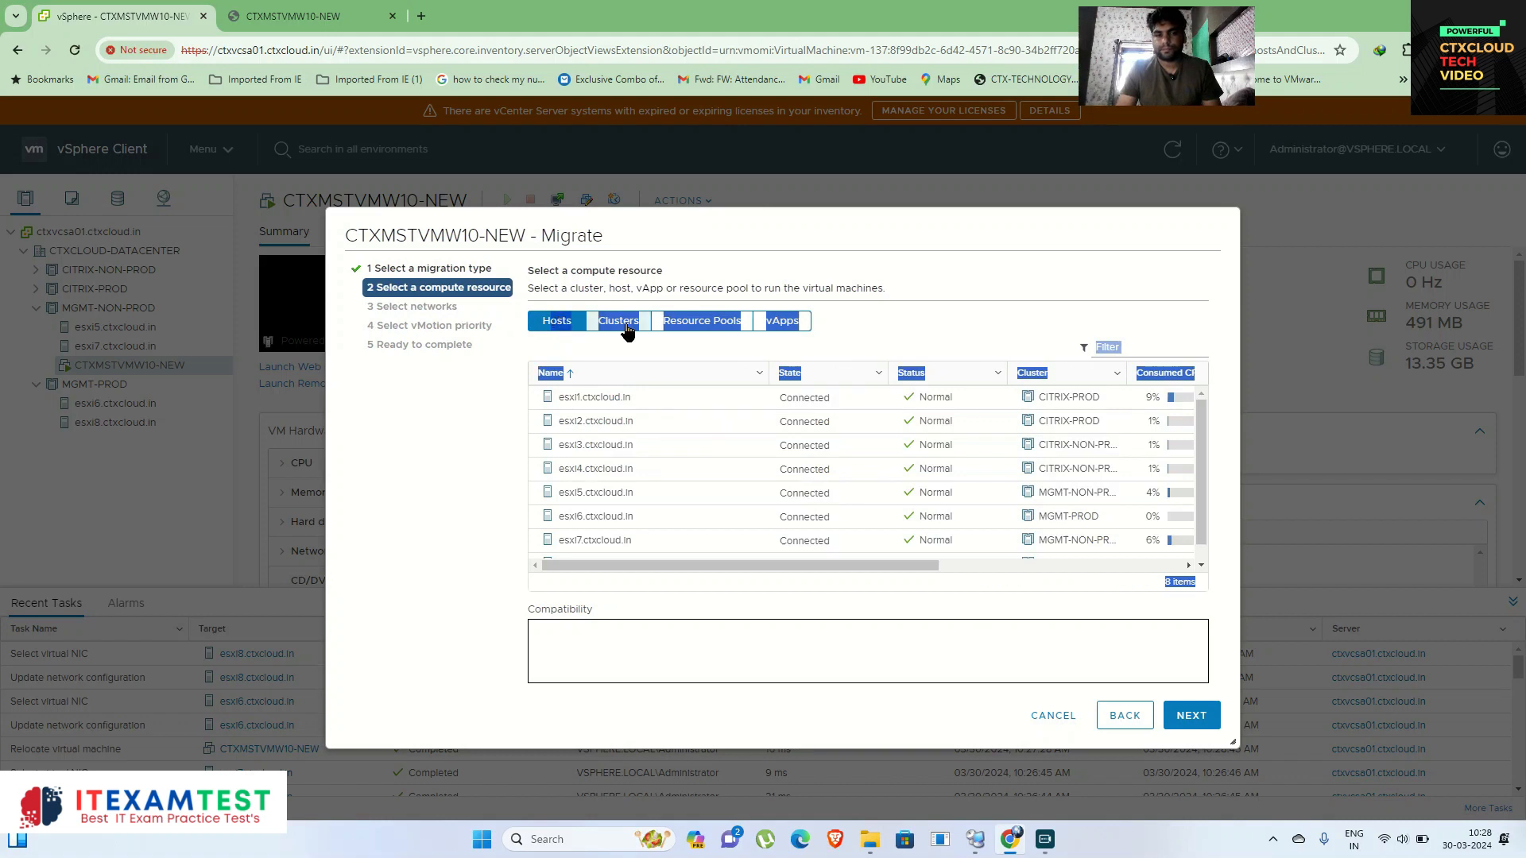
left_click(728, 282)
scroll(606, 545, "down", 1)
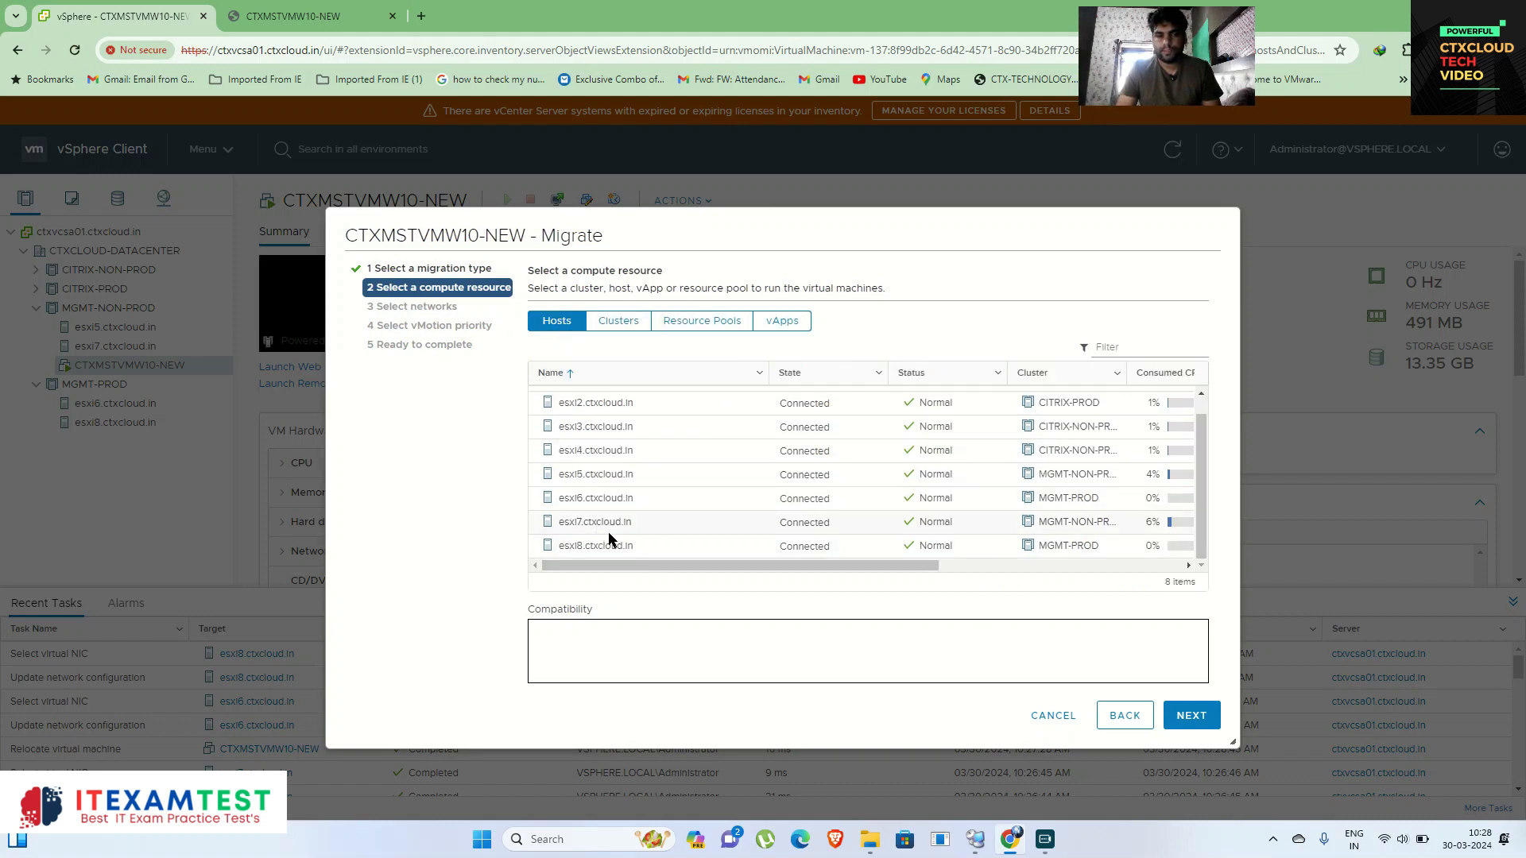
Check the compatibility of esxi8.ctxcloud.in and choose esxi7.ctxcloud.in in the MGMT-NON-PROD cluster as the destination host.
left_click(577, 547)
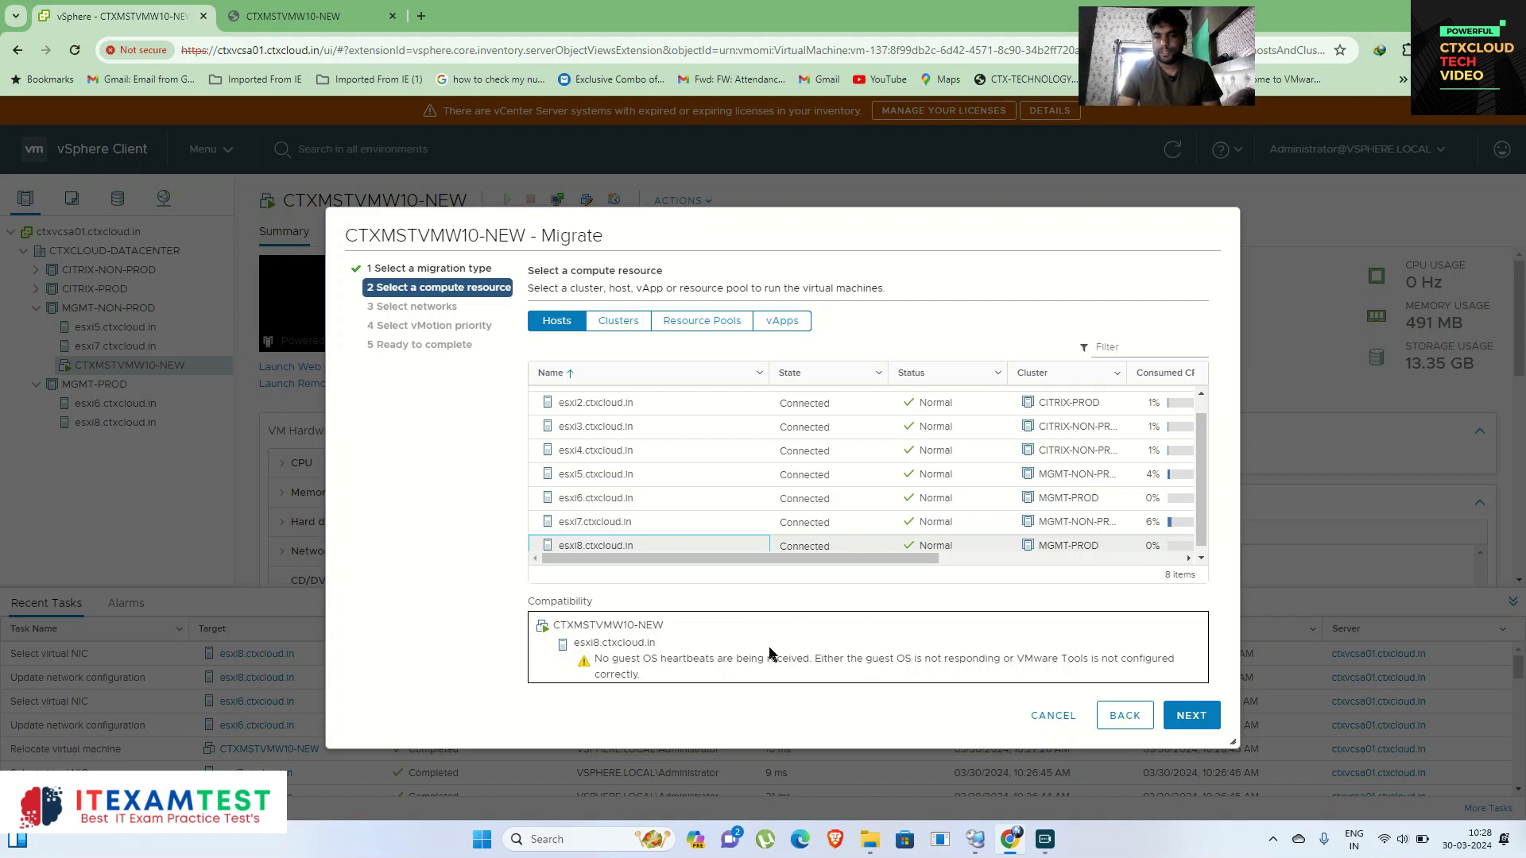
left_click(604, 523)
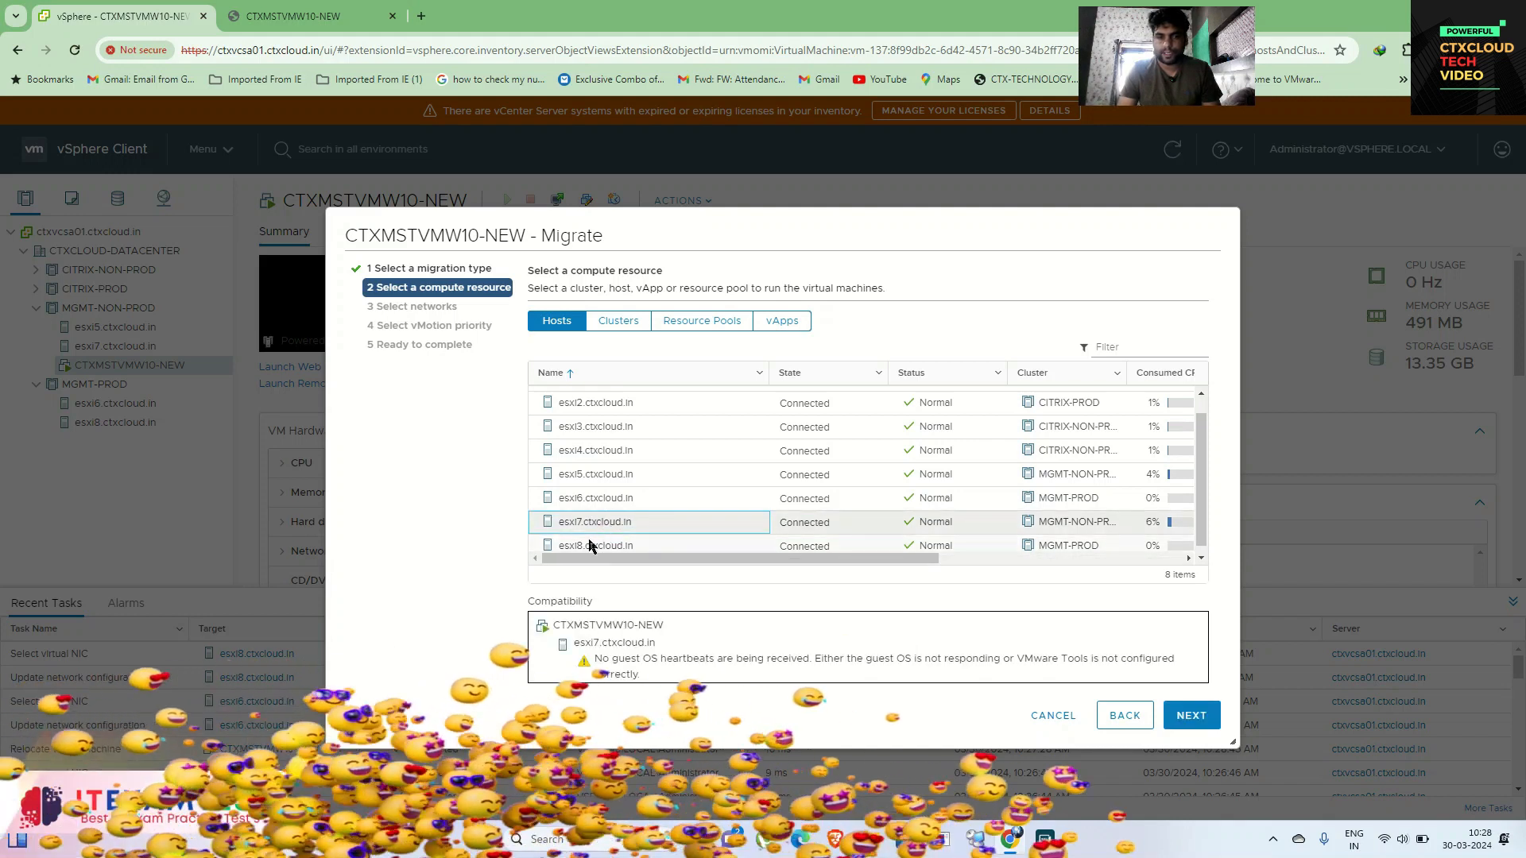
scroll(587, 525, "down", 1)
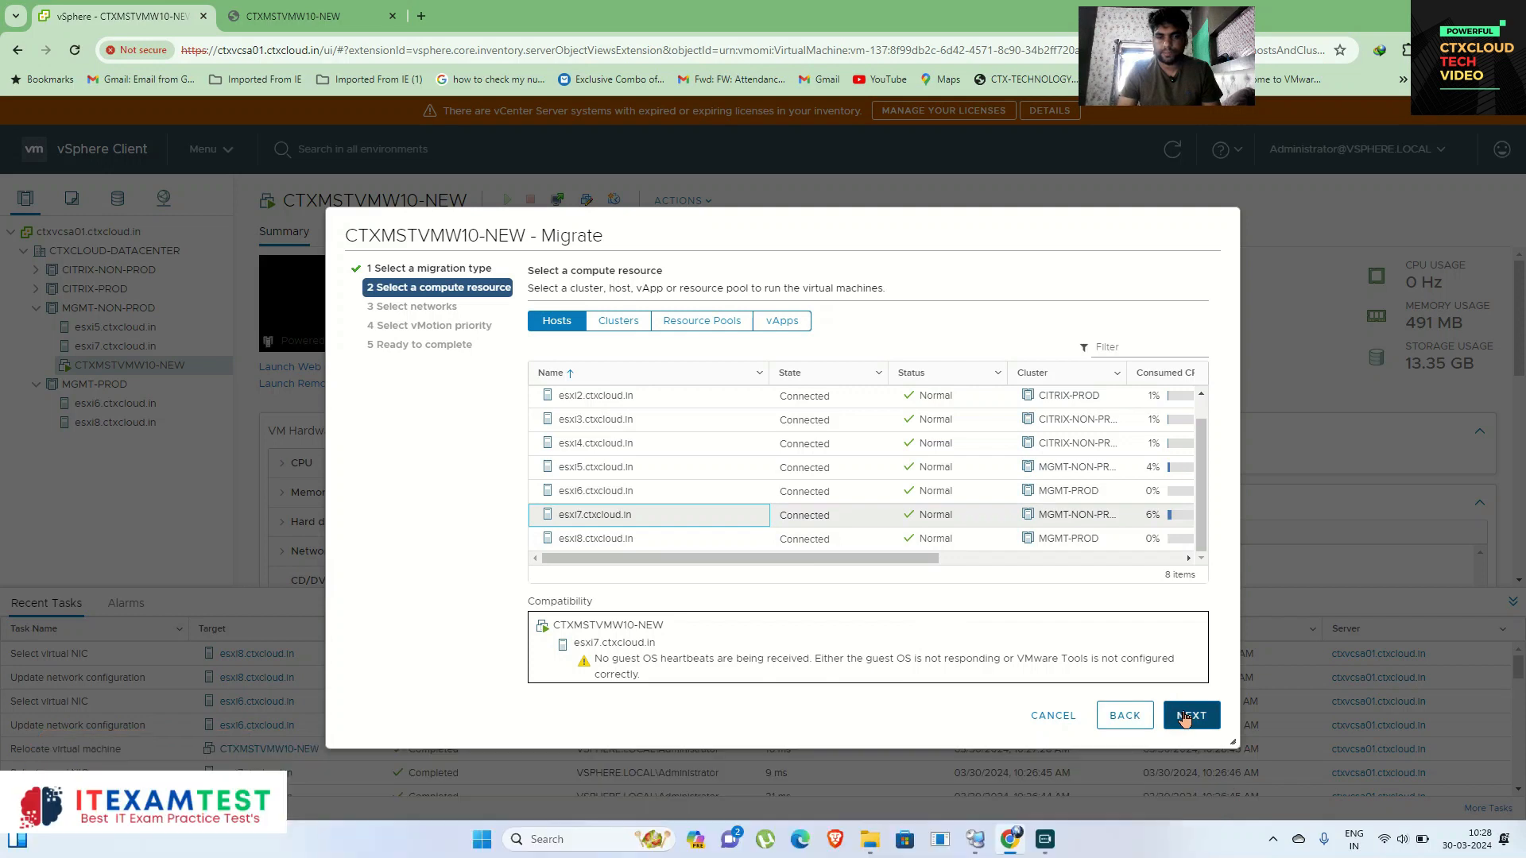
left_click(1185, 717)
Keep VM Network as the destination network, schedule vMotion with high priority, and submit the migration.
scroll(682, 632, "down", 1)
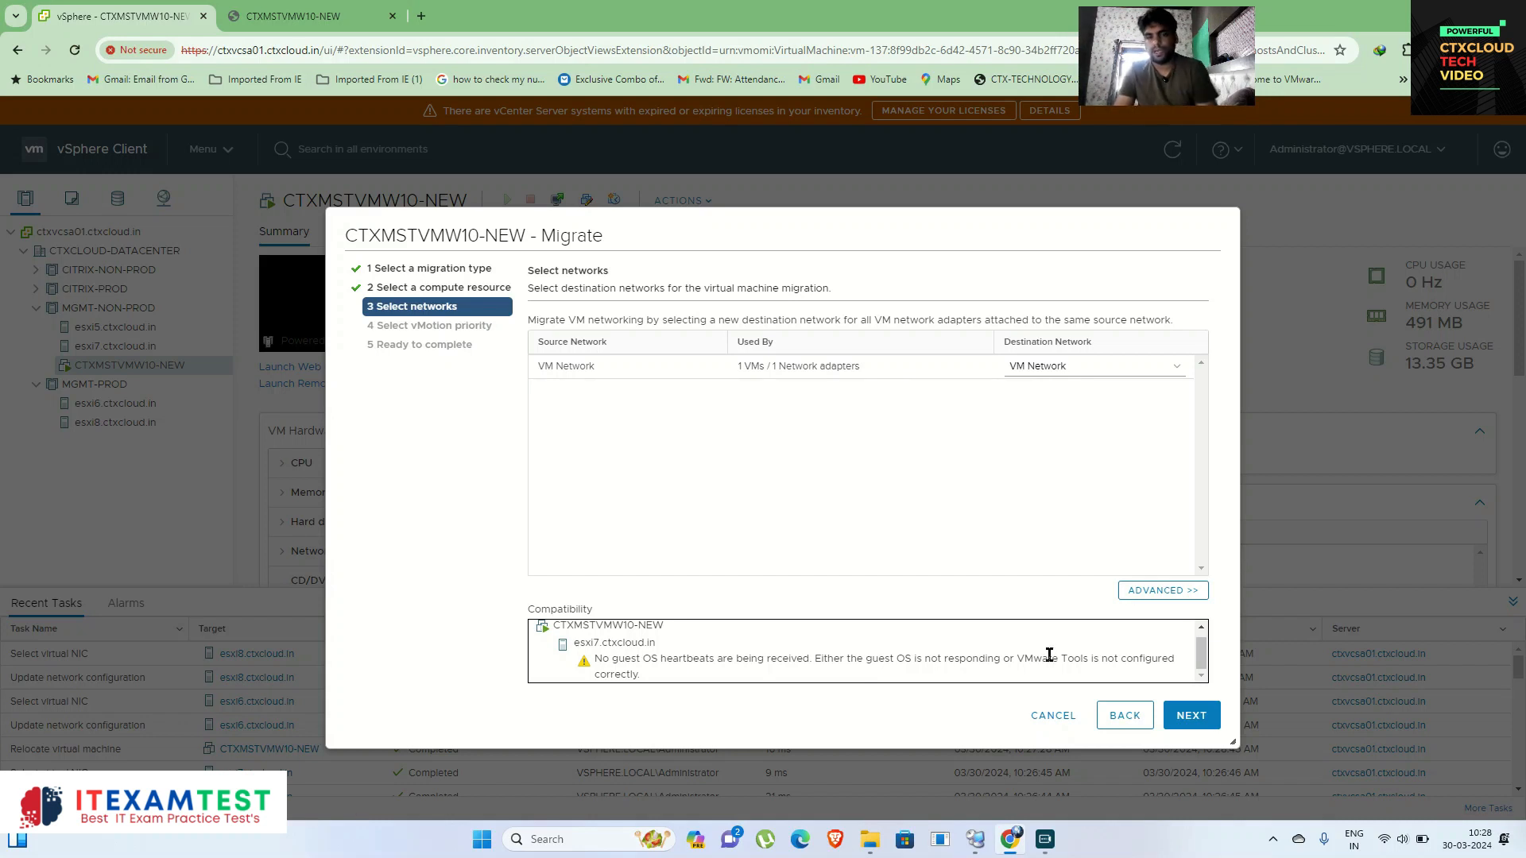
left_click(1183, 719)
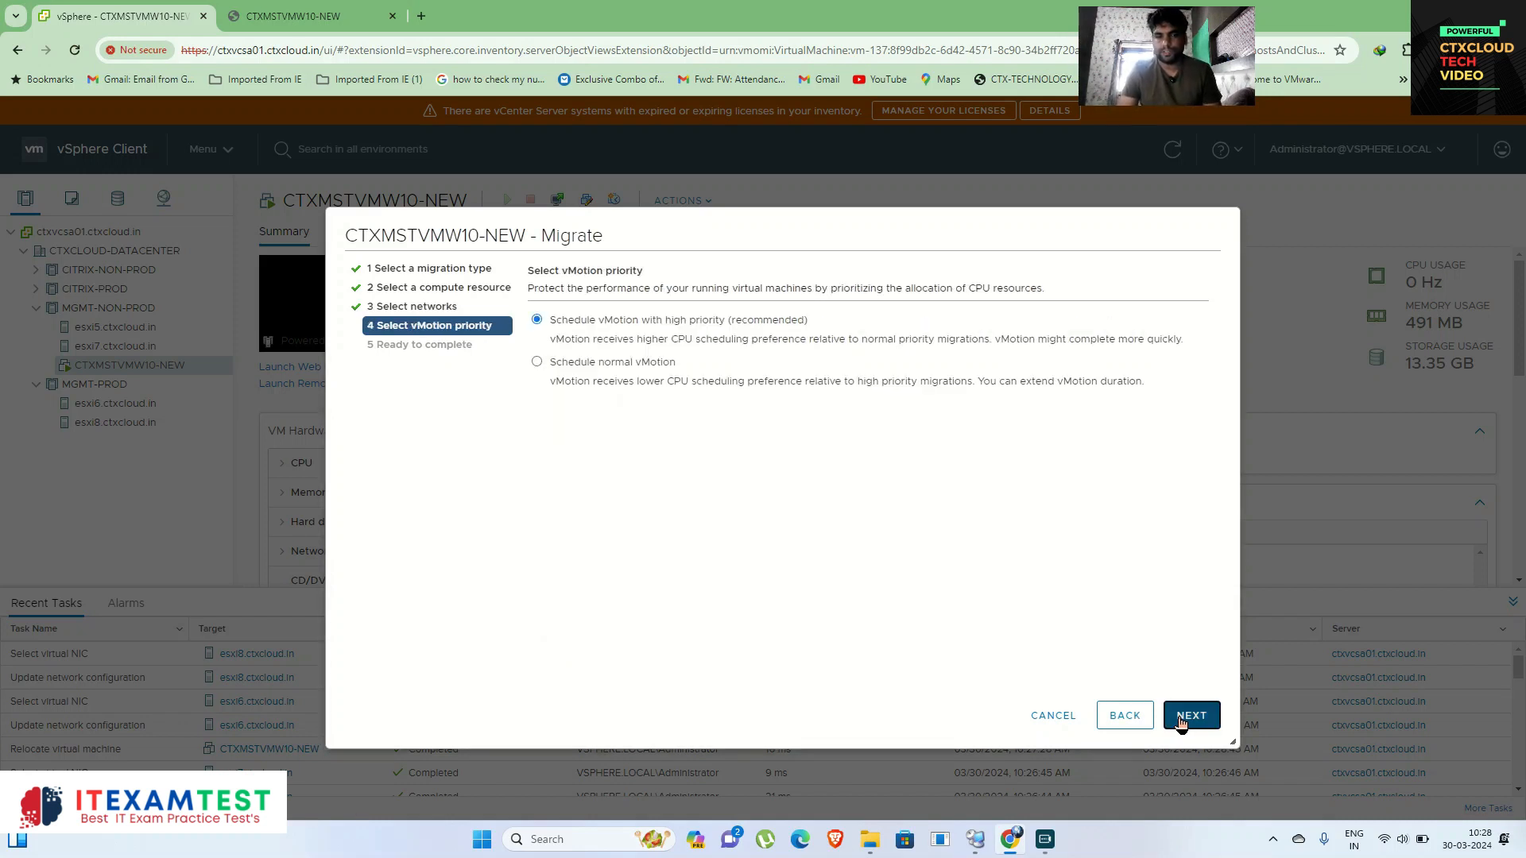
left_click(1190, 716)
left_click(1190, 715)
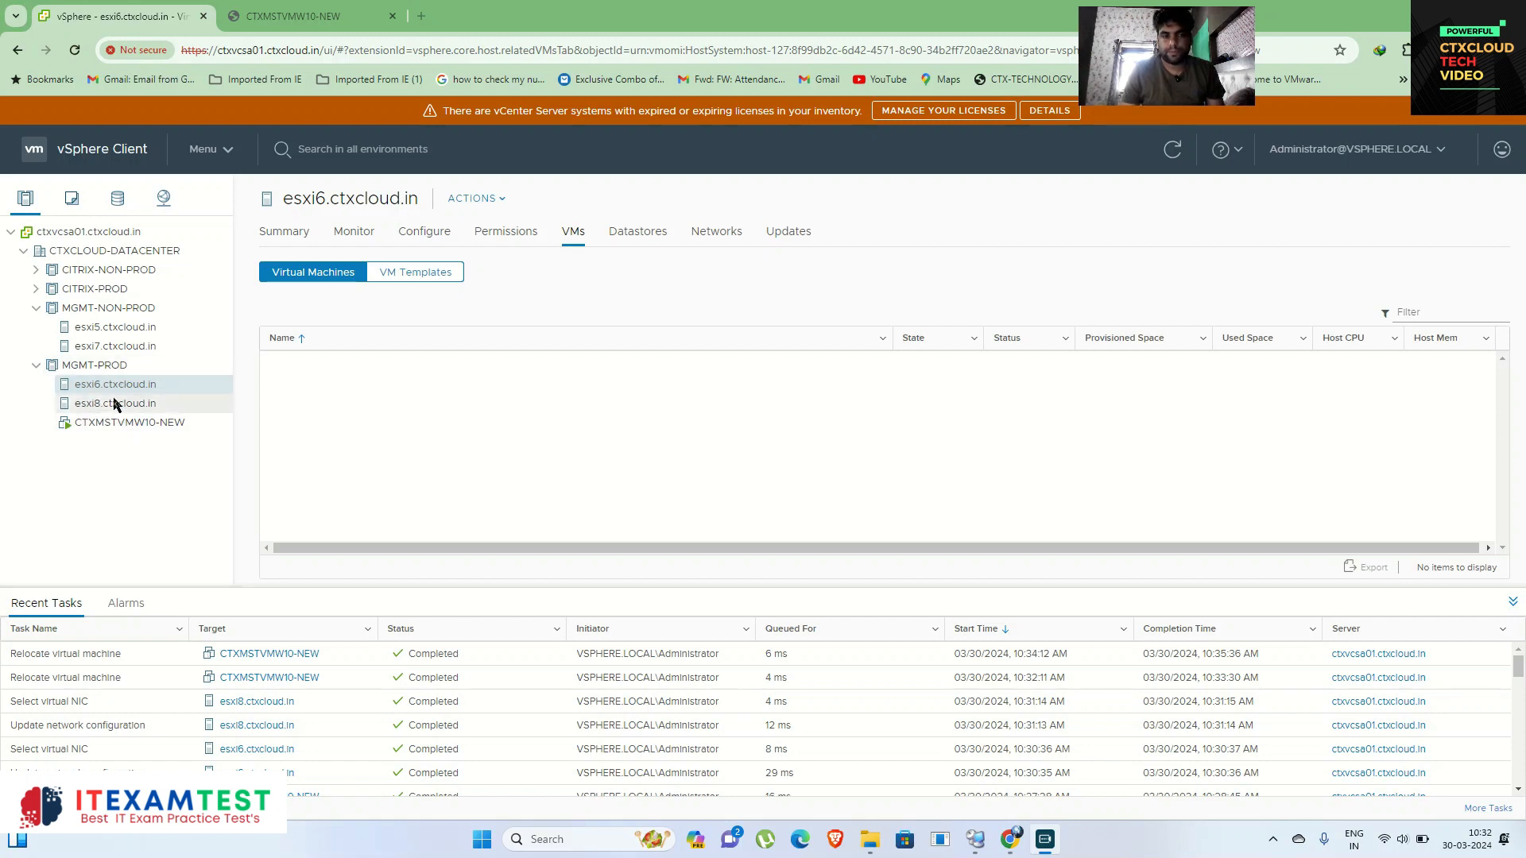
Check which virtual machines are running on host esxi8.ctxcloud.in in the MGMT-PROD cluster.
left_click(114, 404)
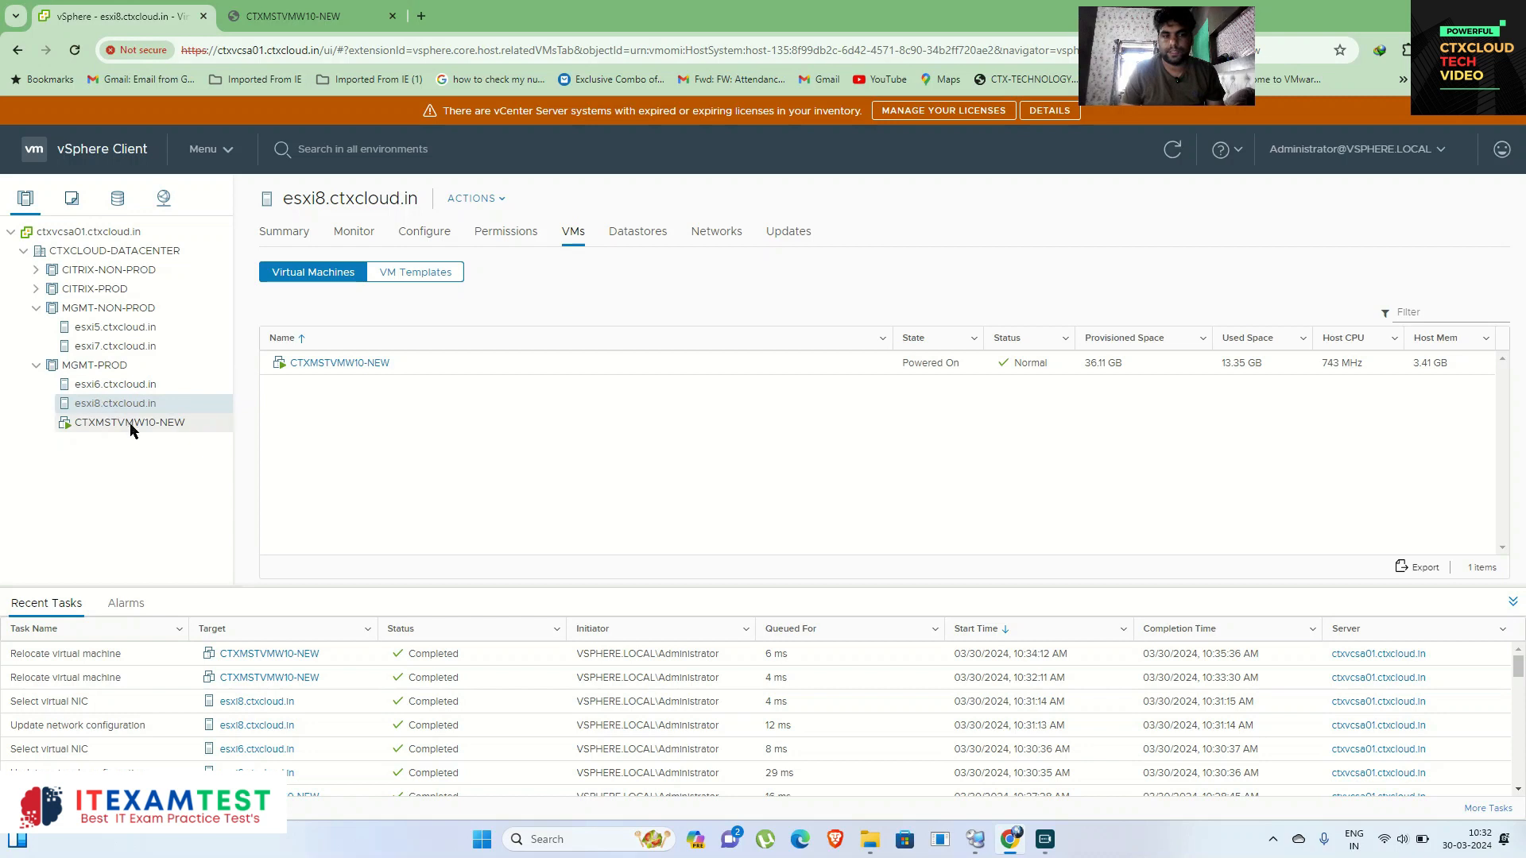